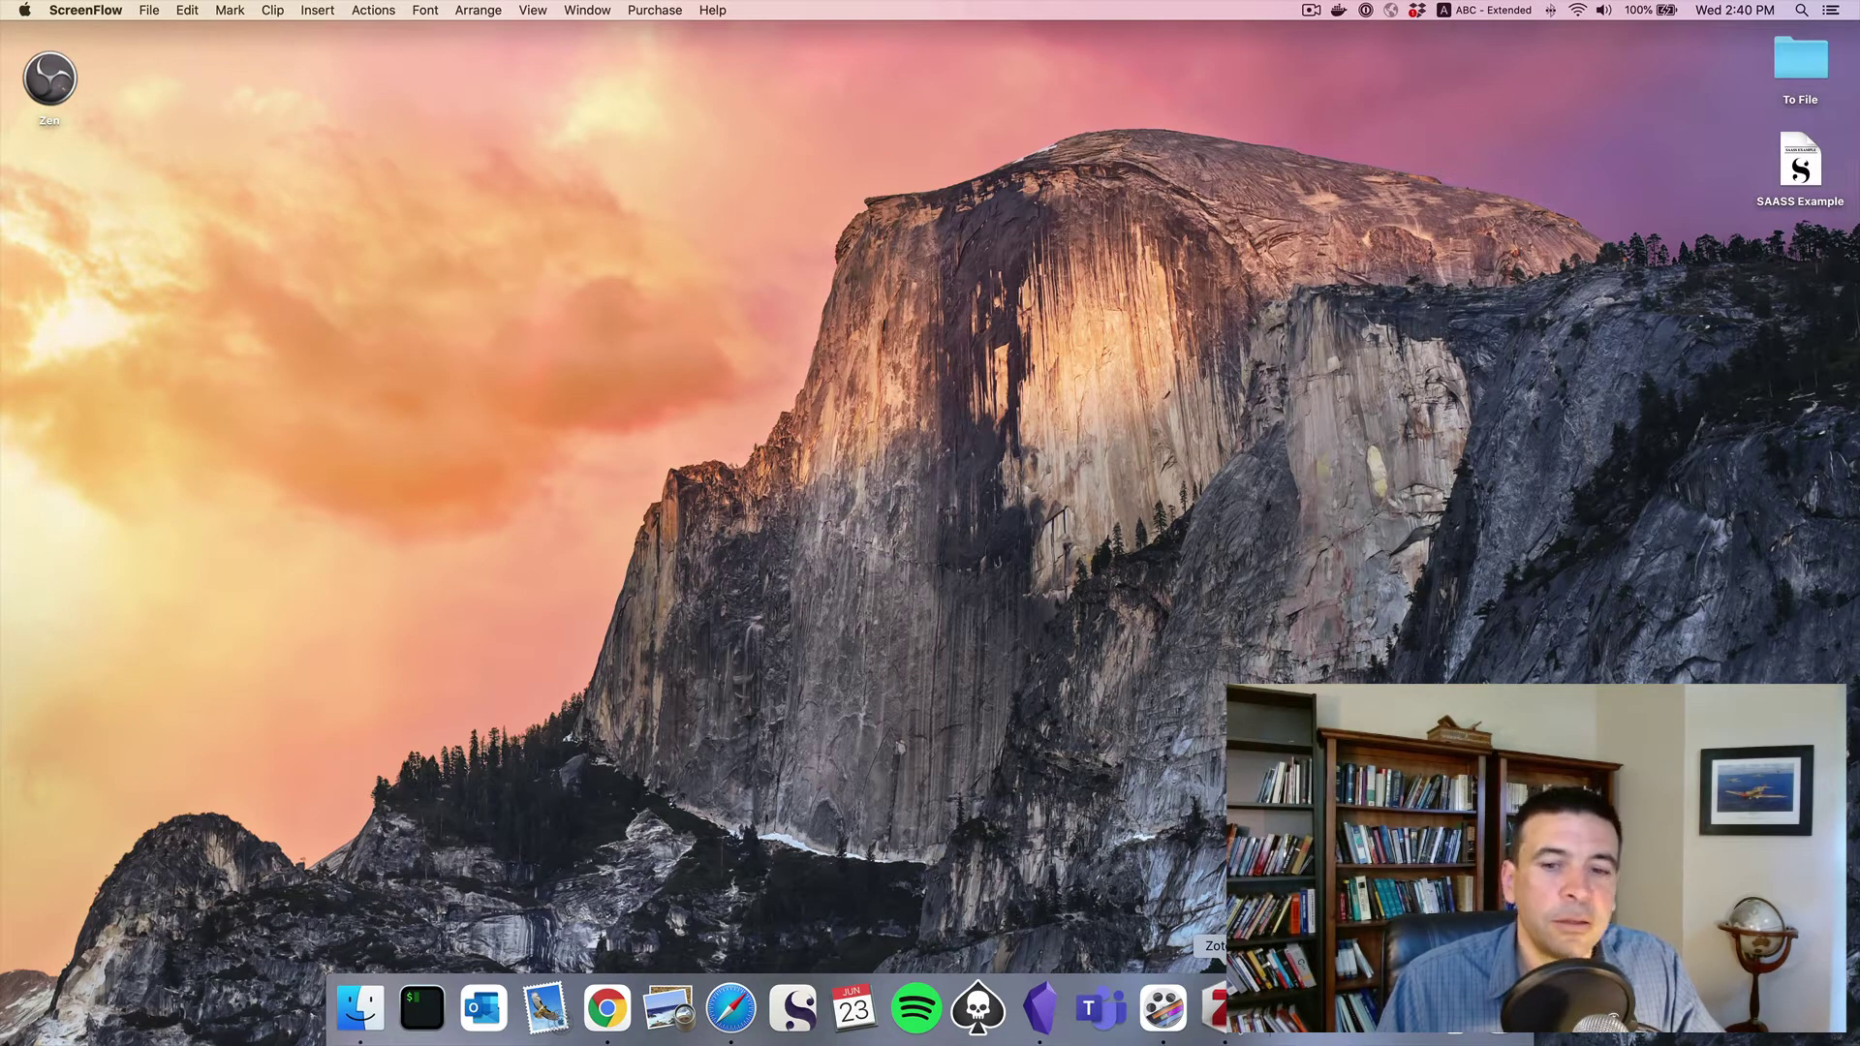
Bring up the Zotero window, move it to the upper left, and widen it to reveal more columns
{"action": "left_click", "coordinate": [1213, 1007]}
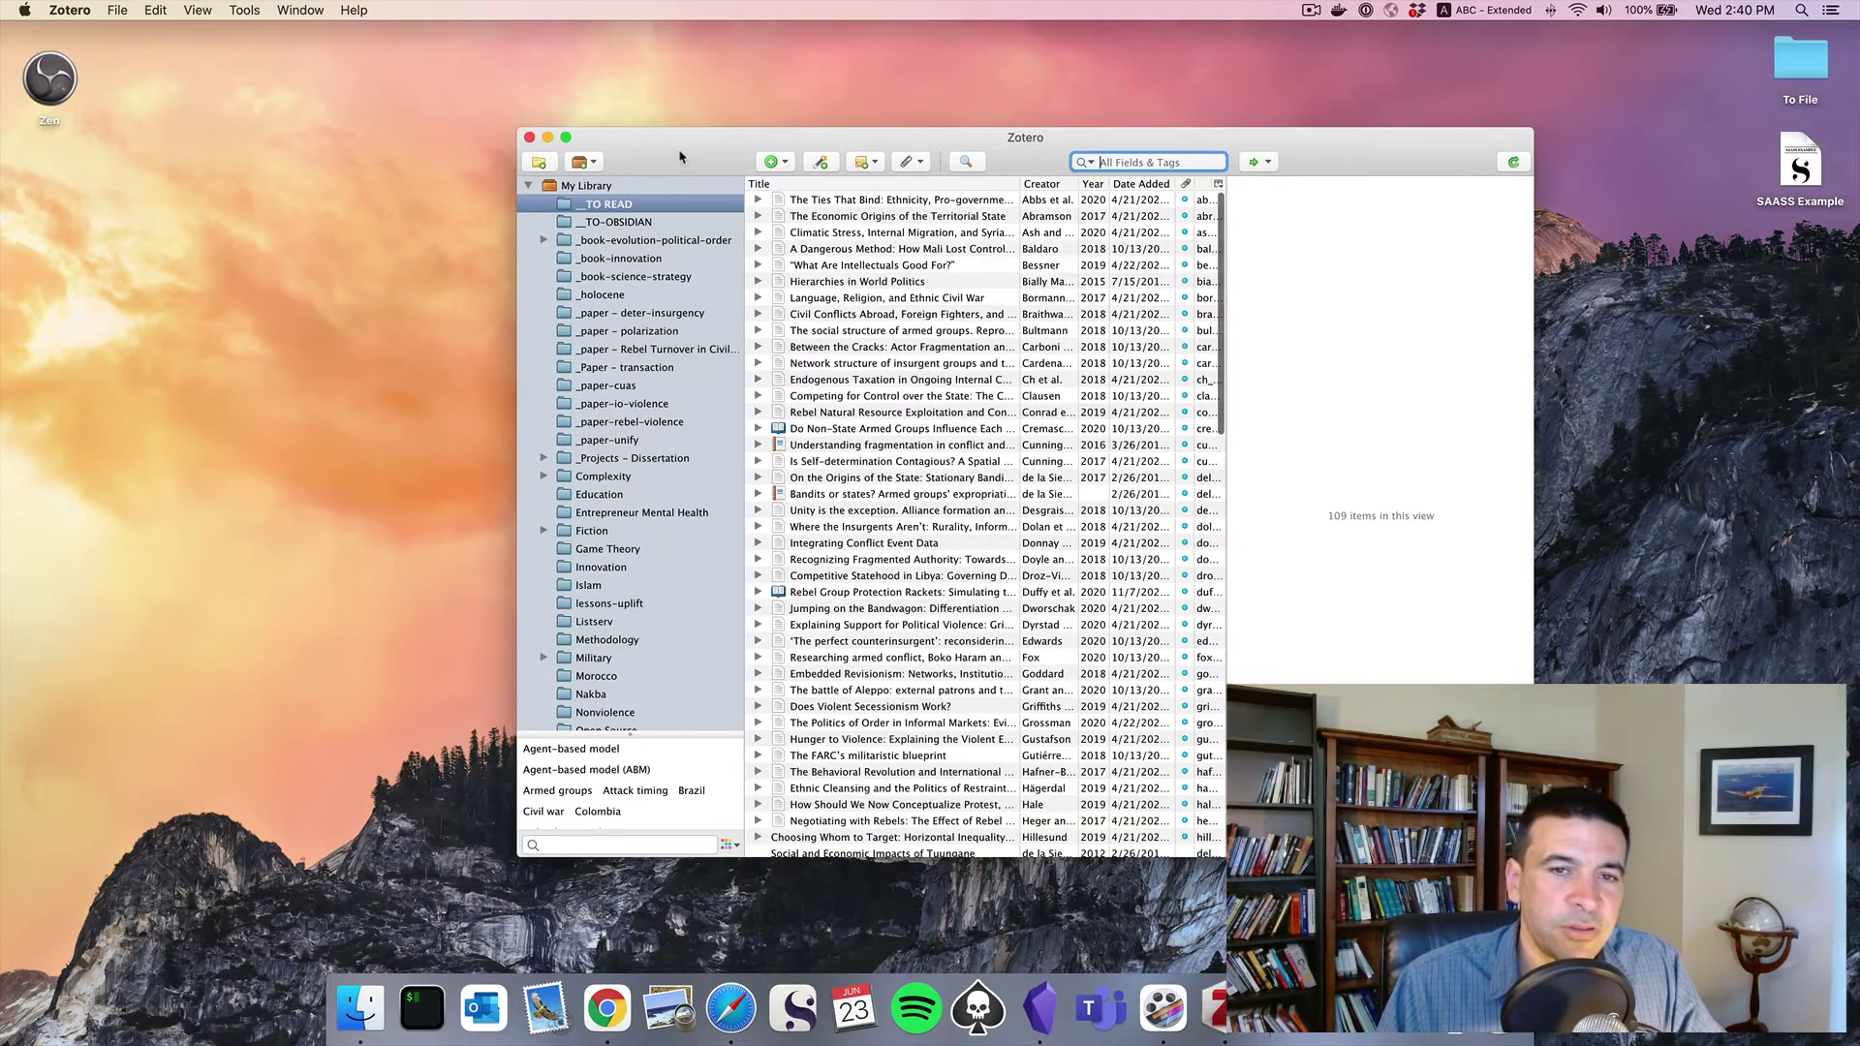
{"action": "left_click_drag", "start_coordinate": [683, 158], "coordinate": [489, 138]}
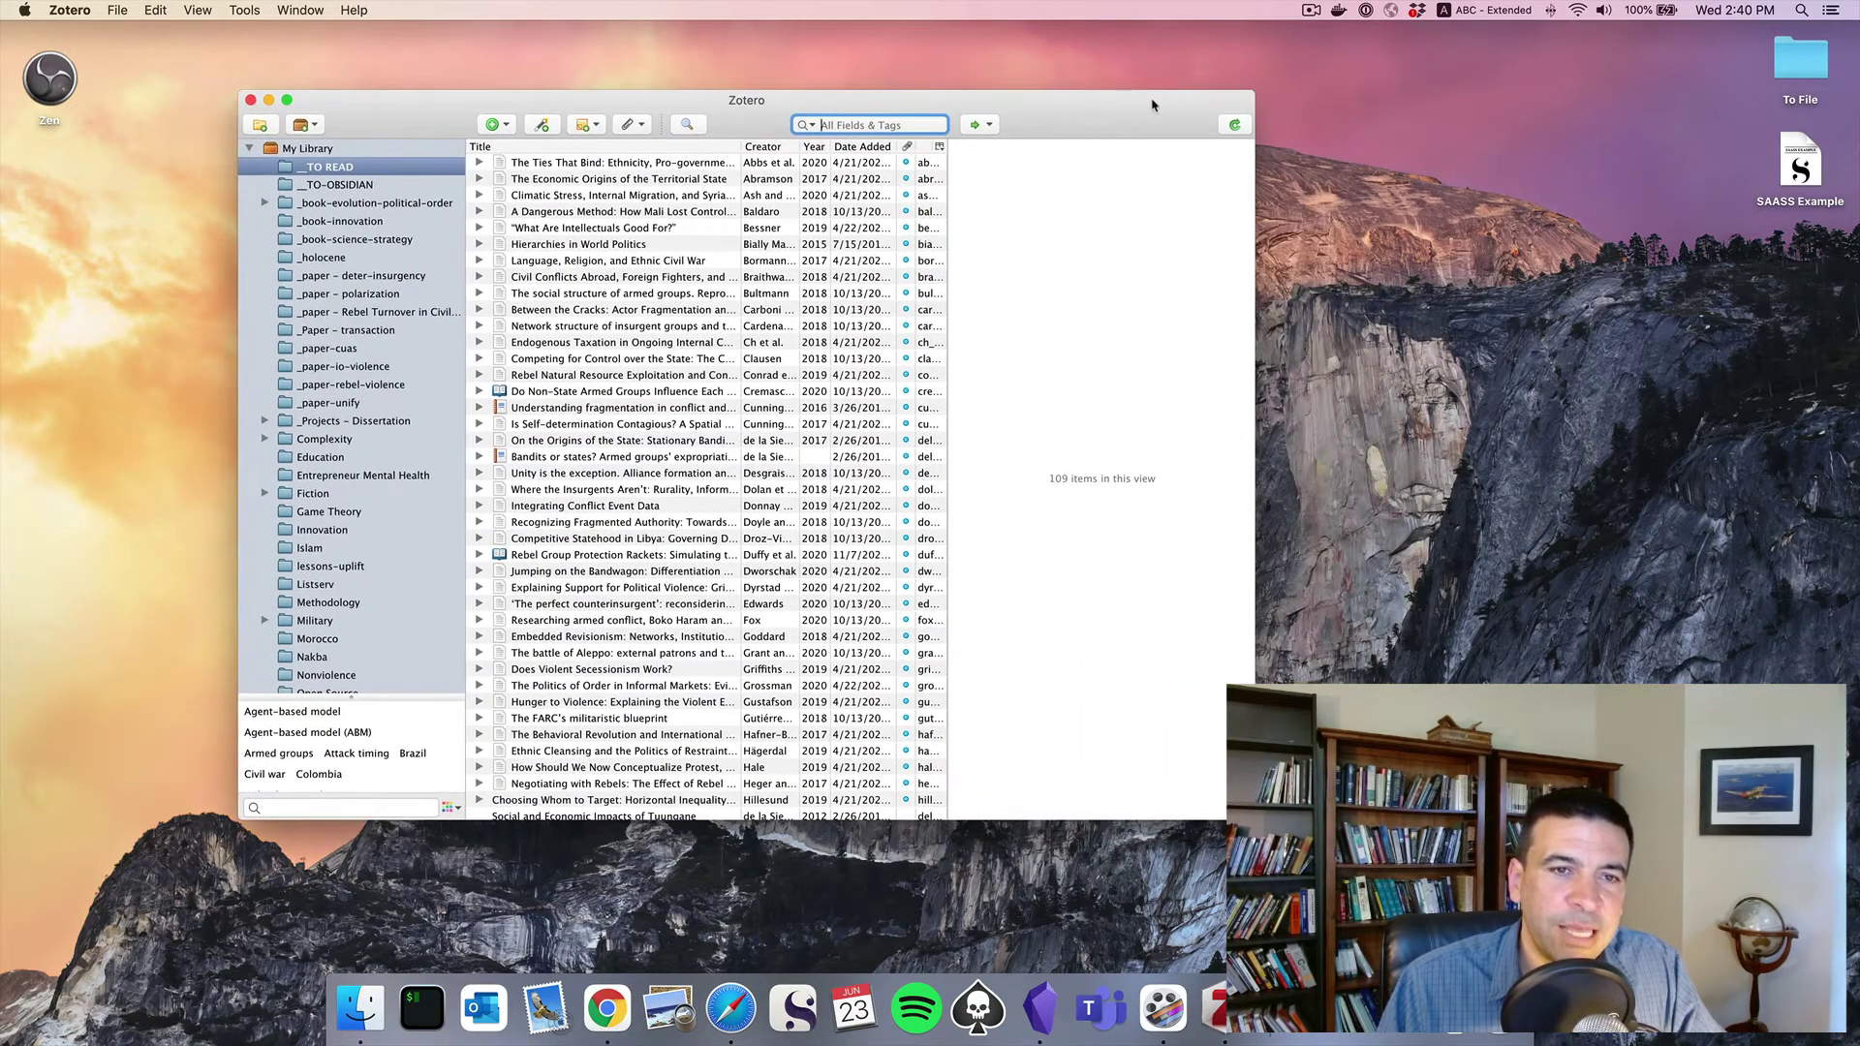
{"action": "left_click_drag", "start_coordinate": [1249, 95], "coordinate": [1509, 65]}
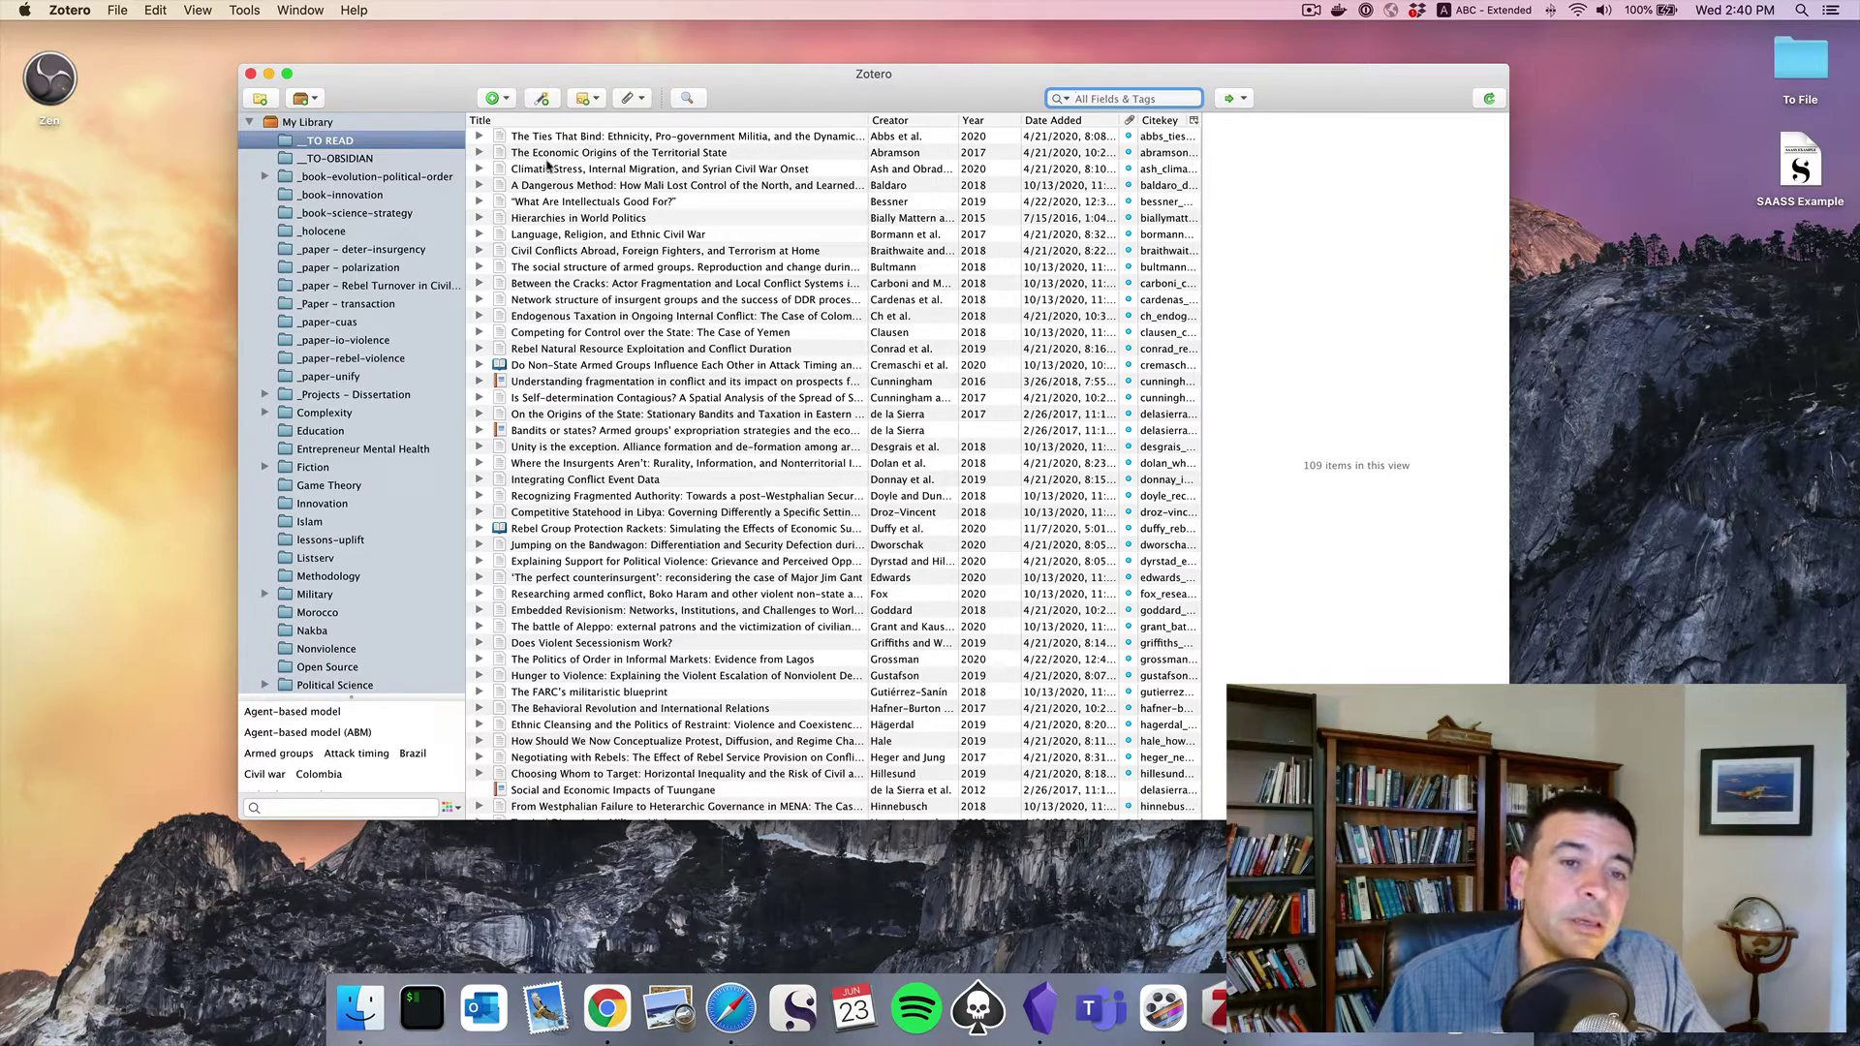
Show all 1602 items in My Library and scroll through the list
{"action": "left_click", "coordinate": [308, 122]}
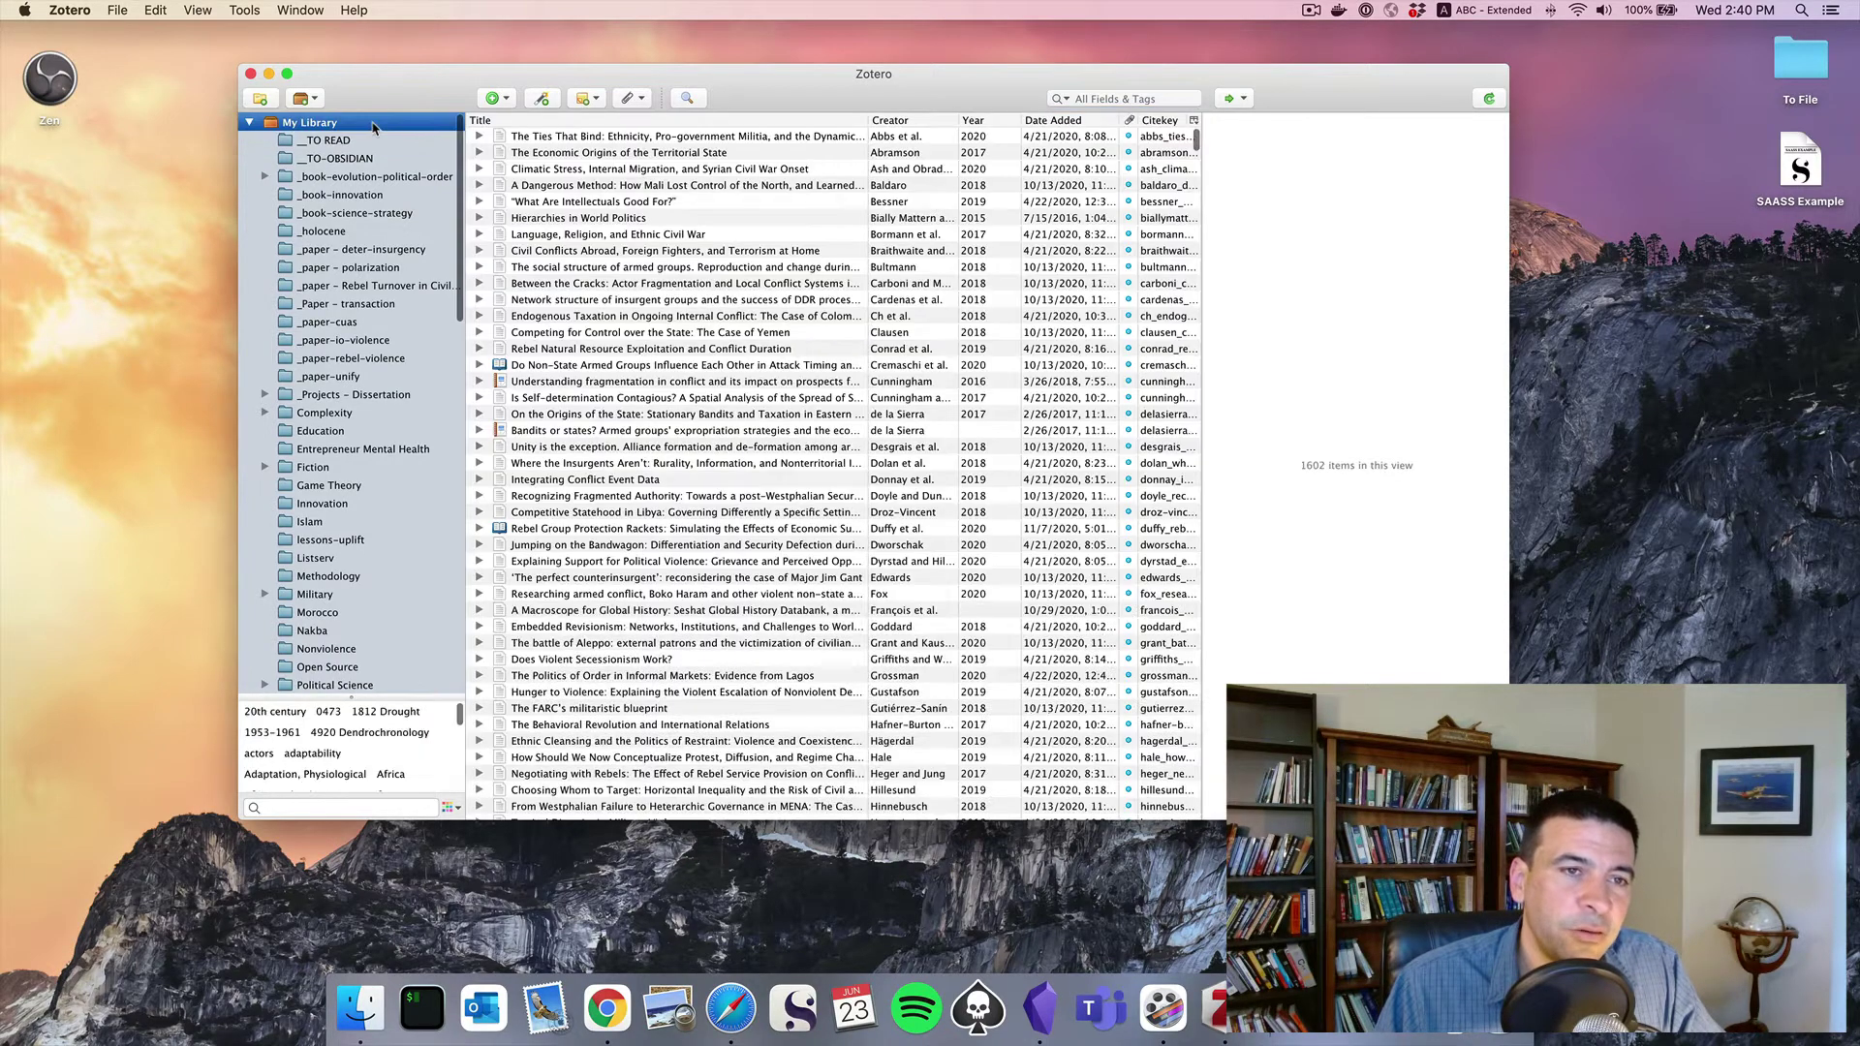
{"action": "scroll", "coordinate": [746, 516], "scroll_direction": "down", "scroll_amount": 2}
{"action": "scroll", "coordinate": [746, 516], "scroll_direction": "down", "scroll_amount": 10}
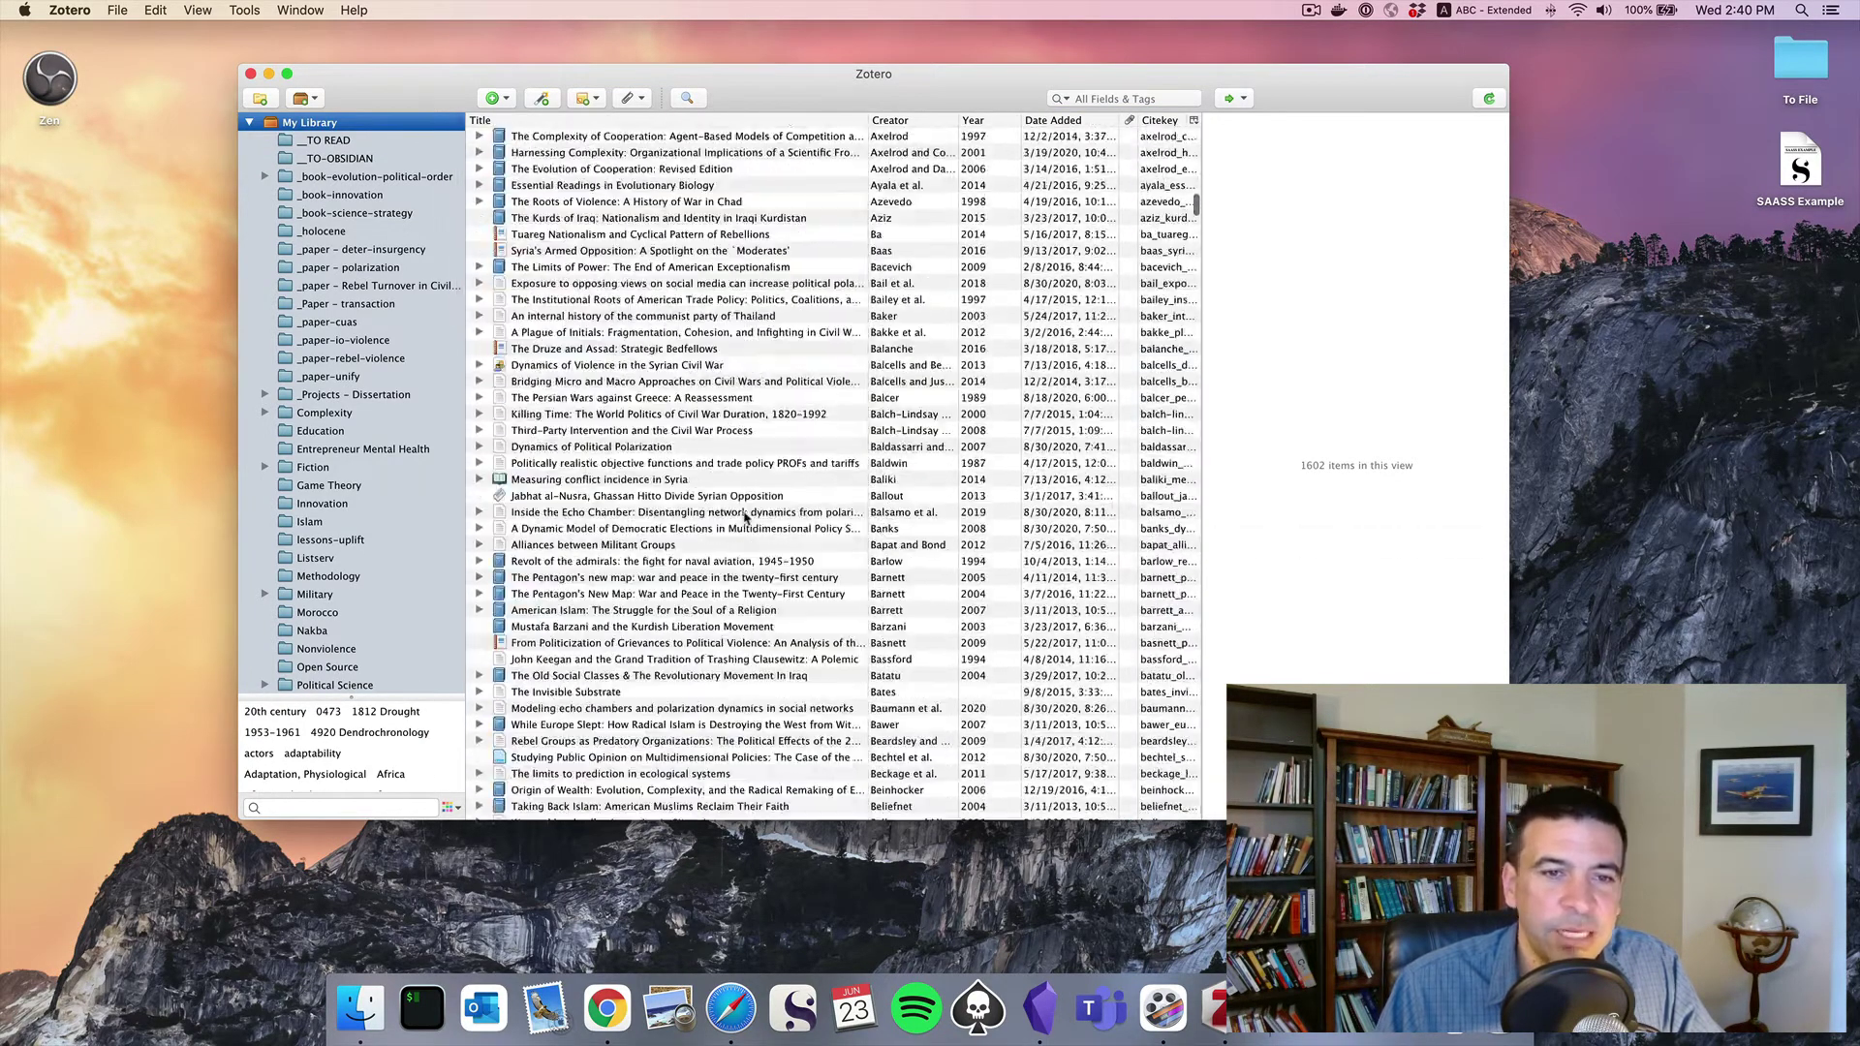
{"action": "scroll", "coordinate": [746, 517], "scroll_direction": "down", "scroll_amount": 15}
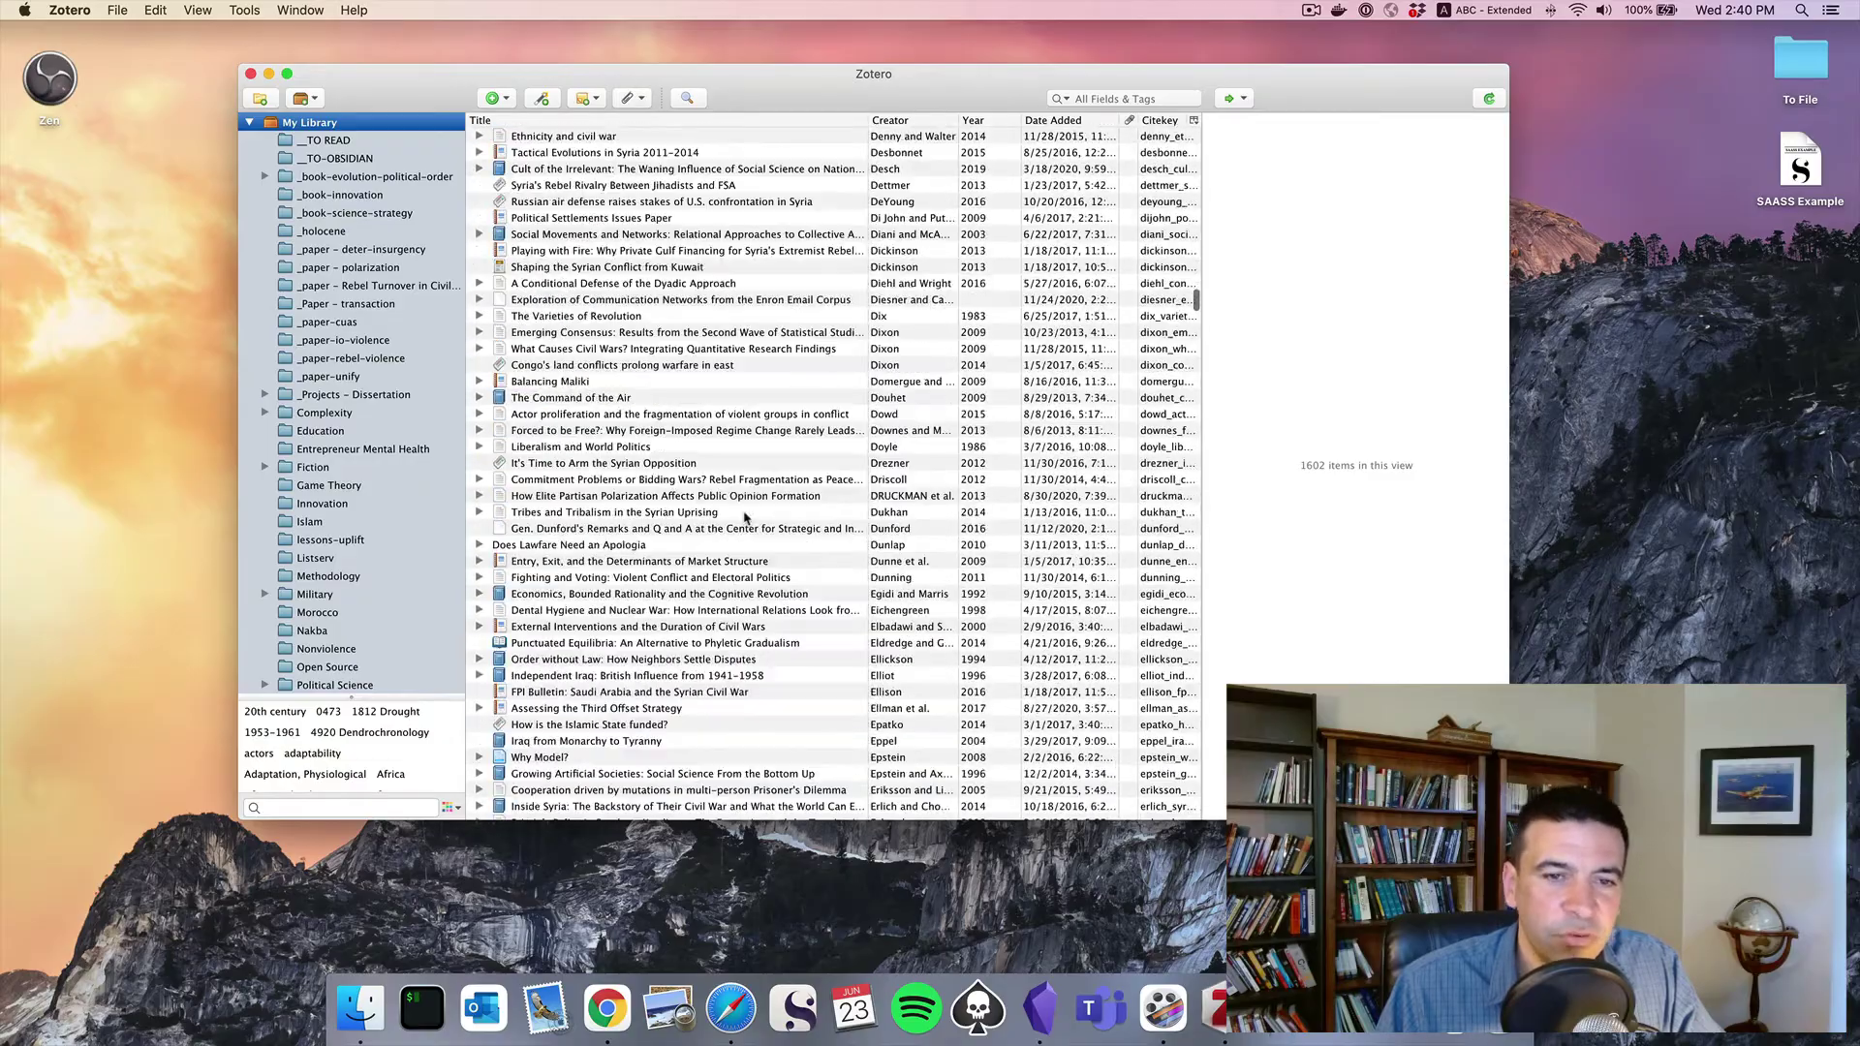
{"action": "scroll", "coordinate": [746, 516], "scroll_direction": "up", "scroll_amount": 15}
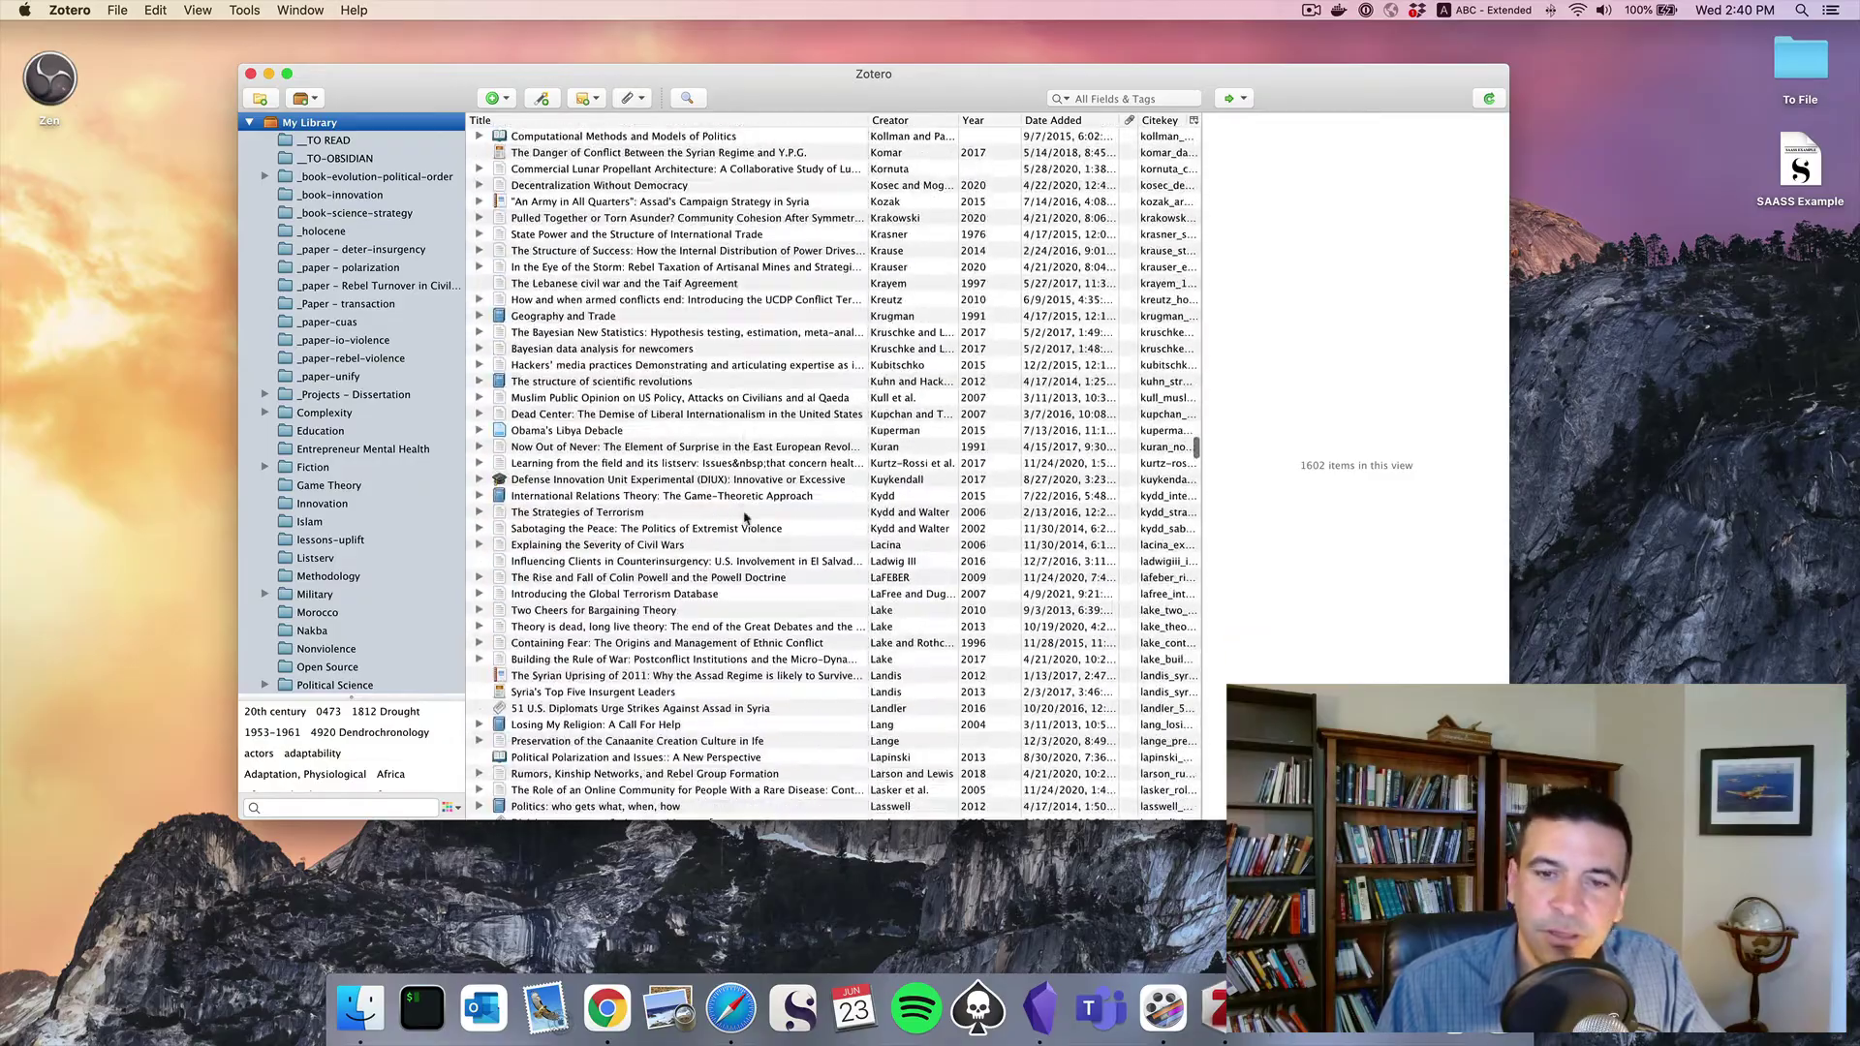
{"action": "scroll", "coordinate": [746, 517], "scroll_direction": "up", "scroll_amount": 8}
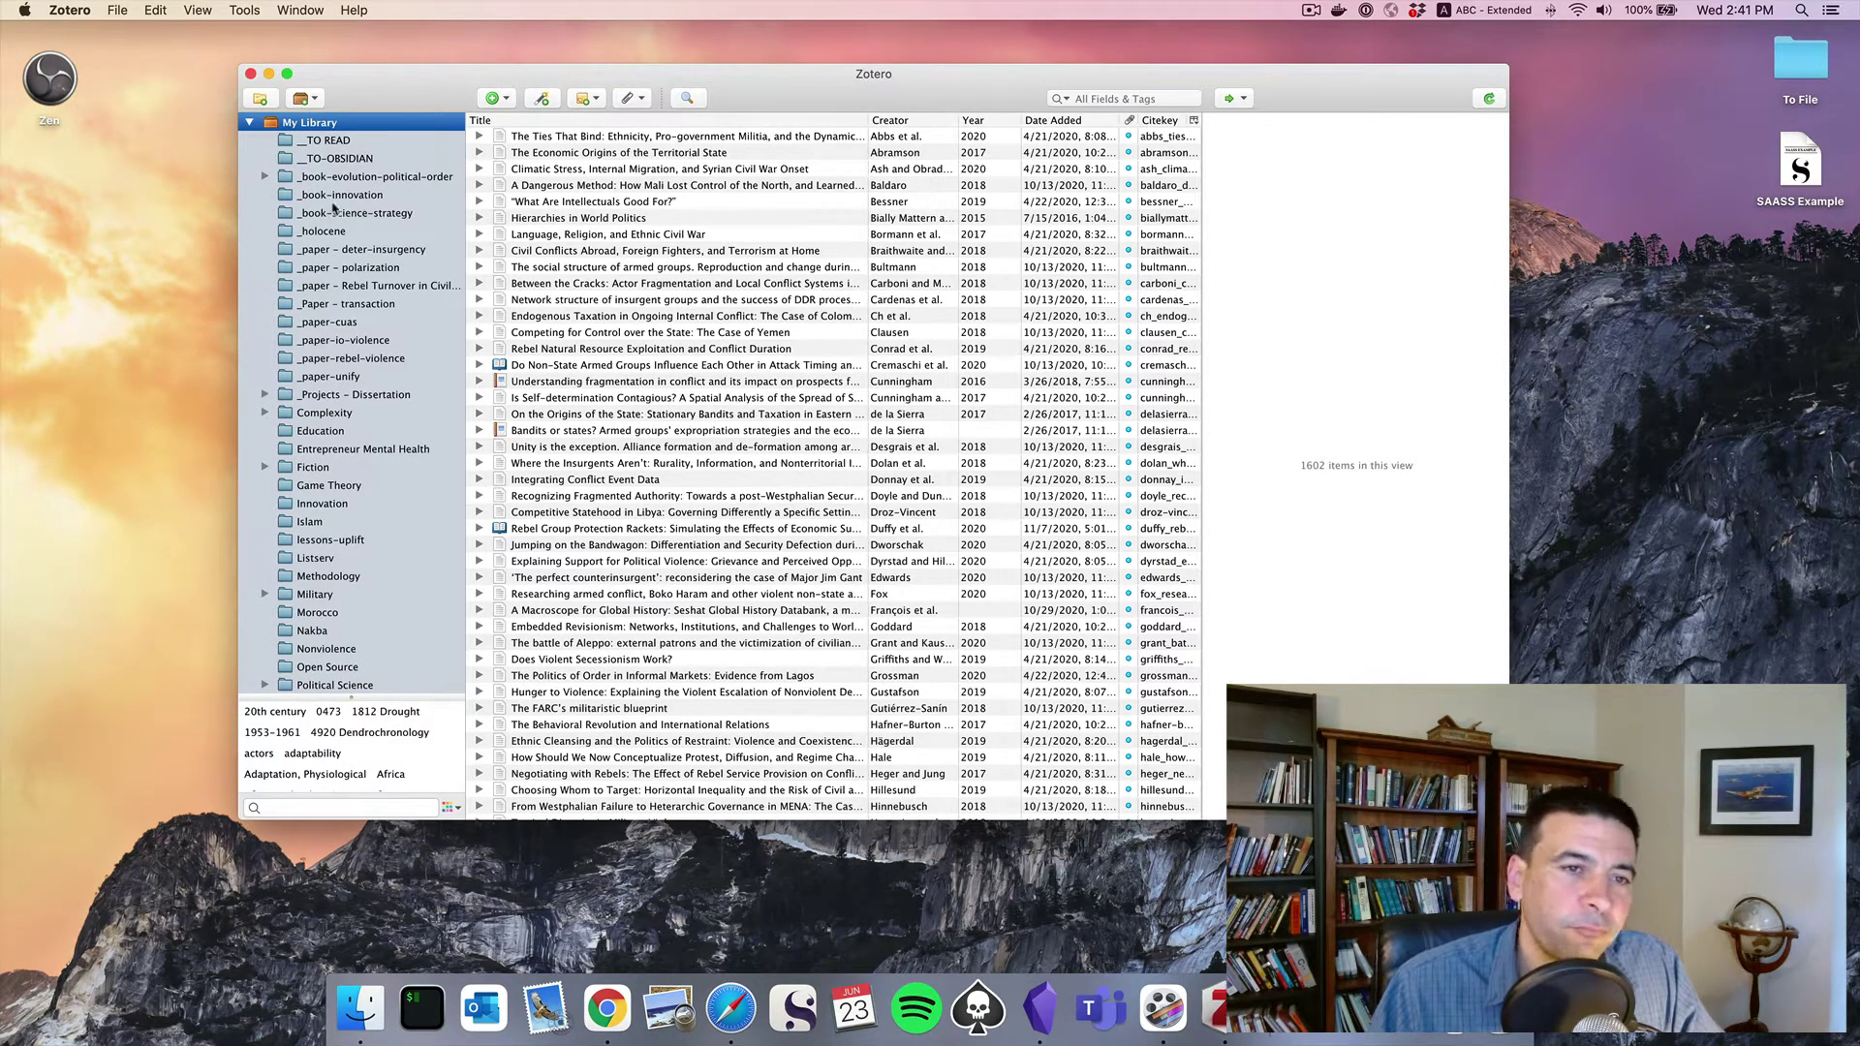
Open the _holocene collection and view details of Macroscope for Global History and Mapping the Spread of Mounted Warfare
{"action": "left_click", "coordinate": [320, 231]}
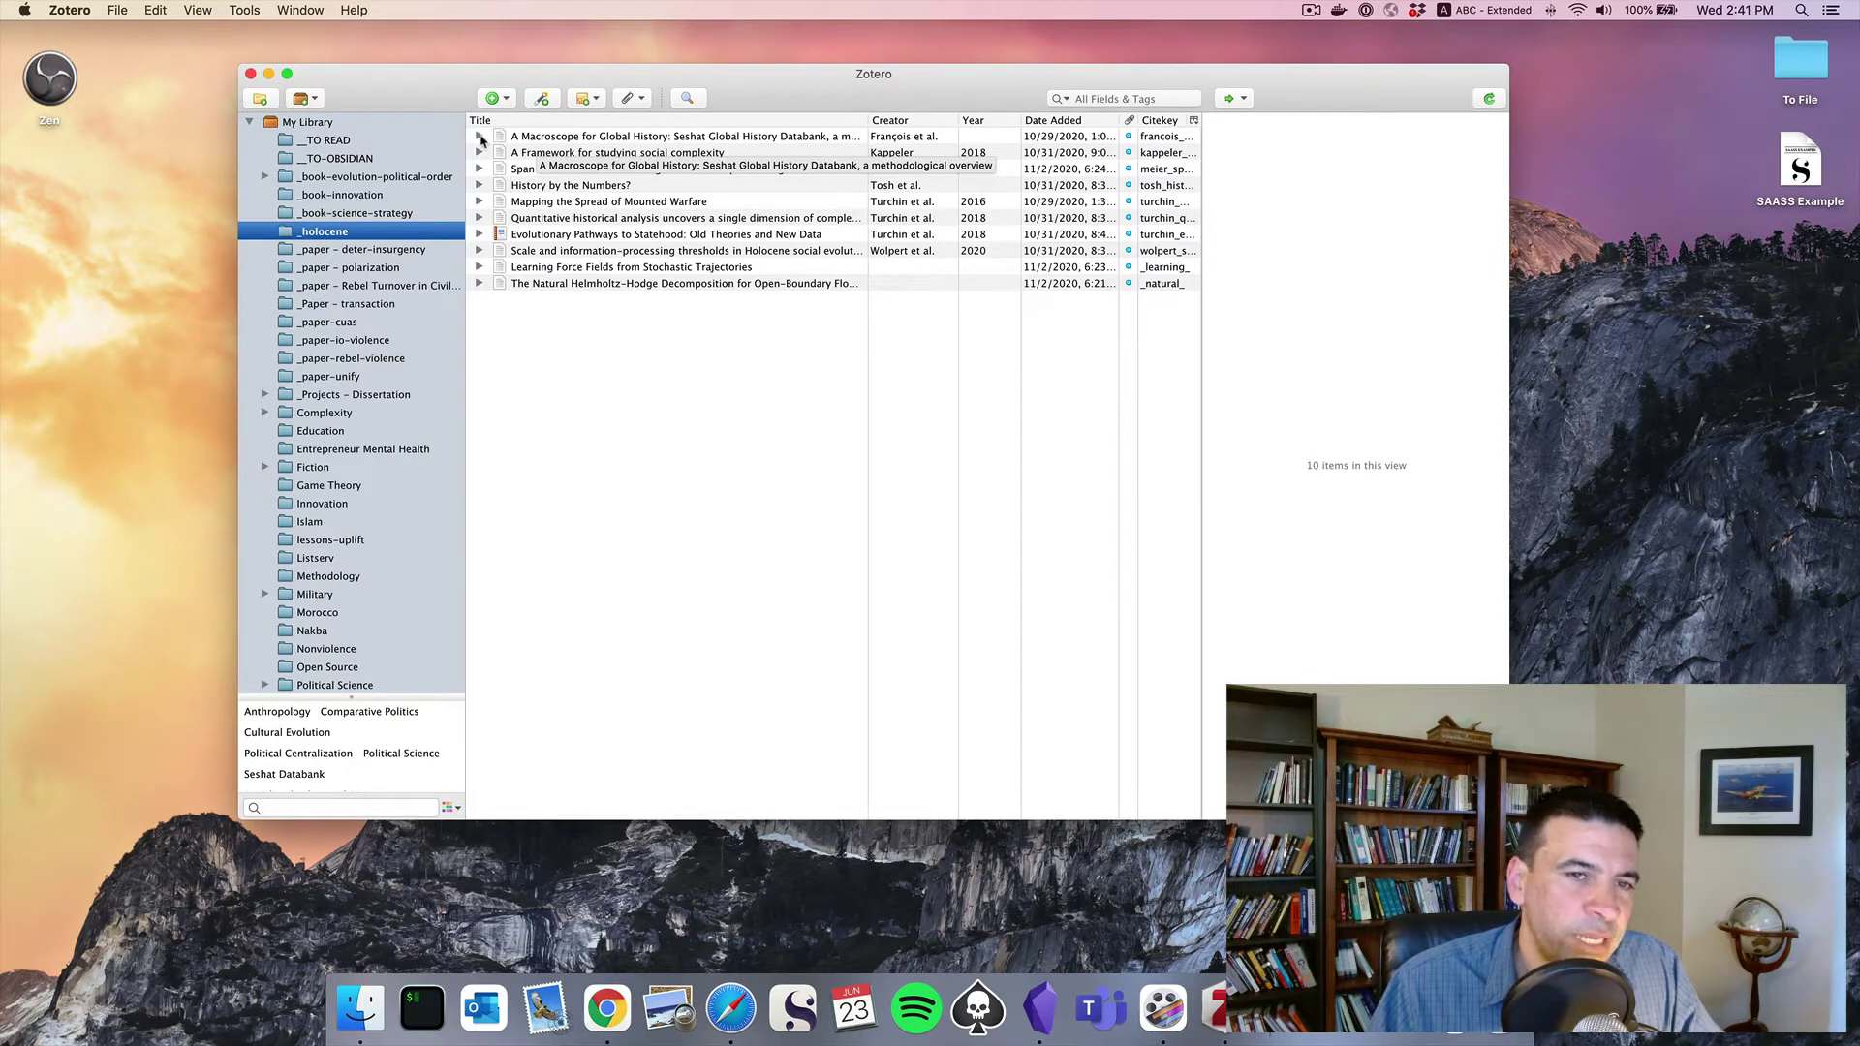
{"action": "left_click", "coordinate": [480, 138]}
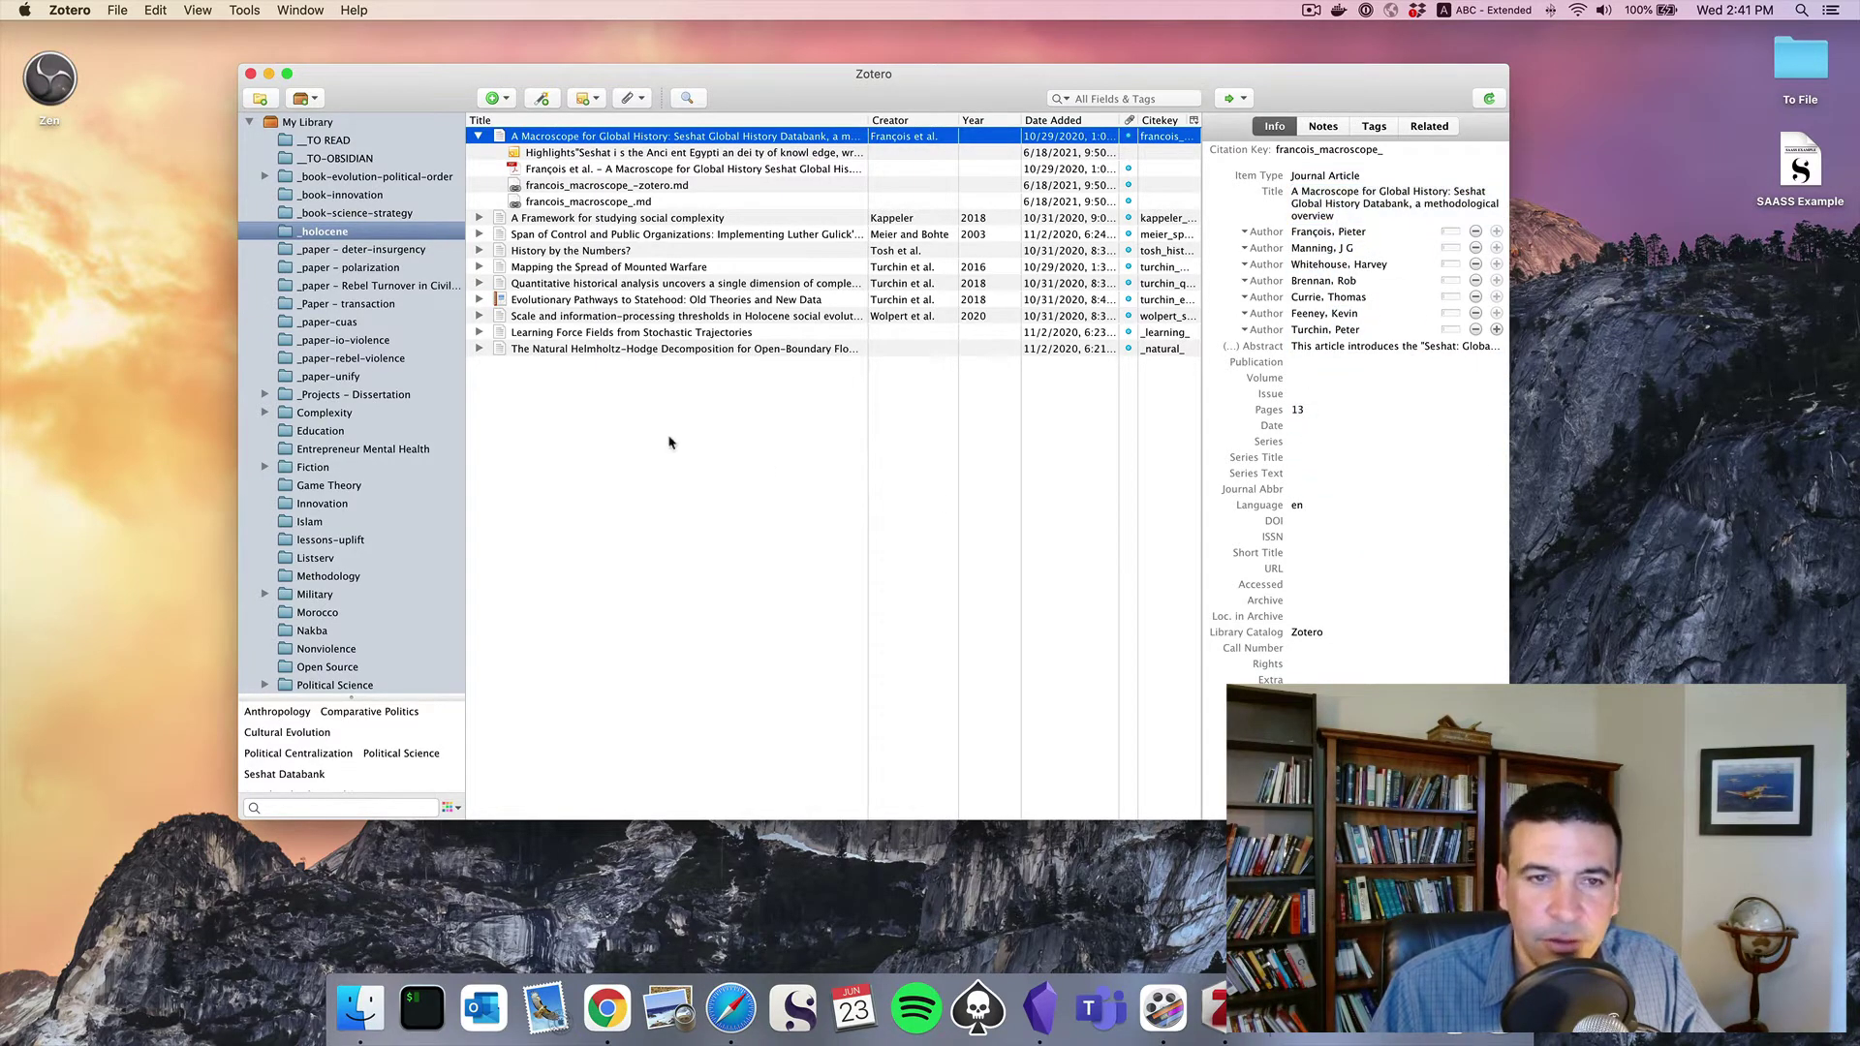
{"action": "left_click", "coordinate": [612, 268]}
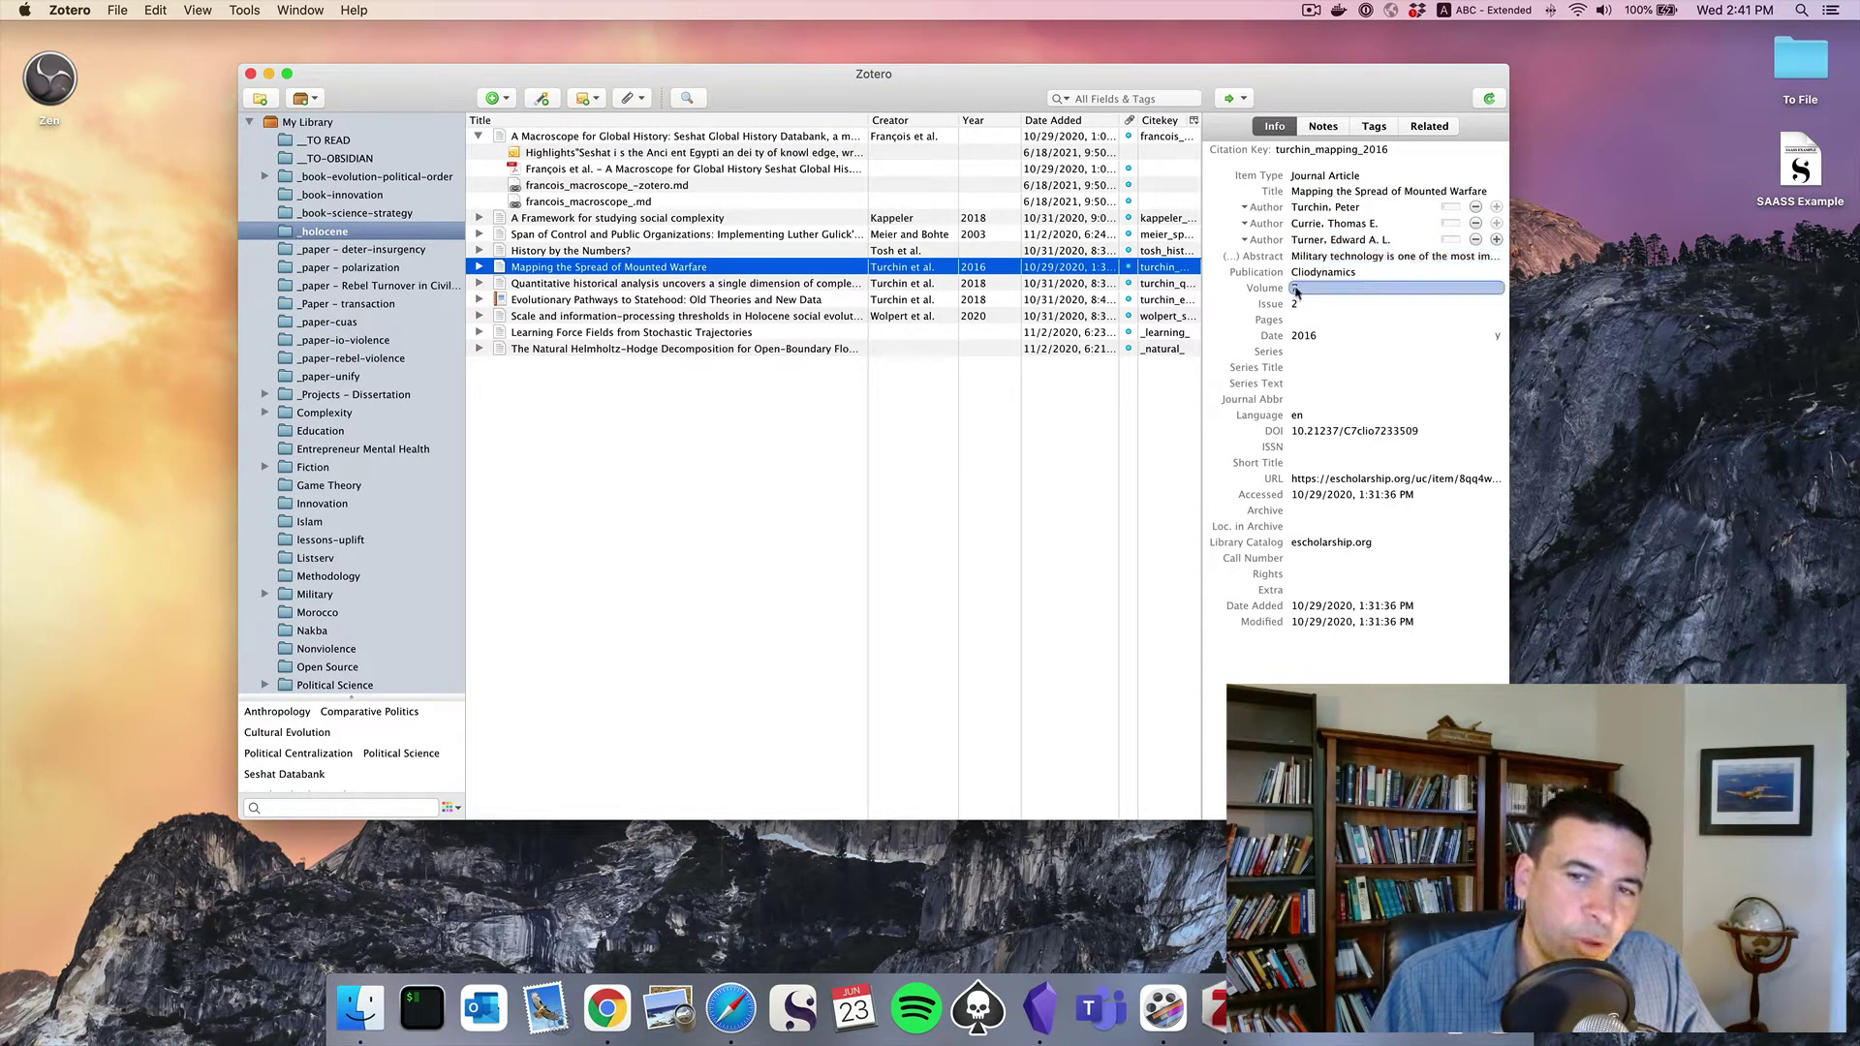
Leave the article's Issue as 2, expand it, and select its Full Text PDF attachment
{"action": "left_click", "coordinate": [1305, 307]}
{"action": "left_click", "coordinate": [773, 273]}
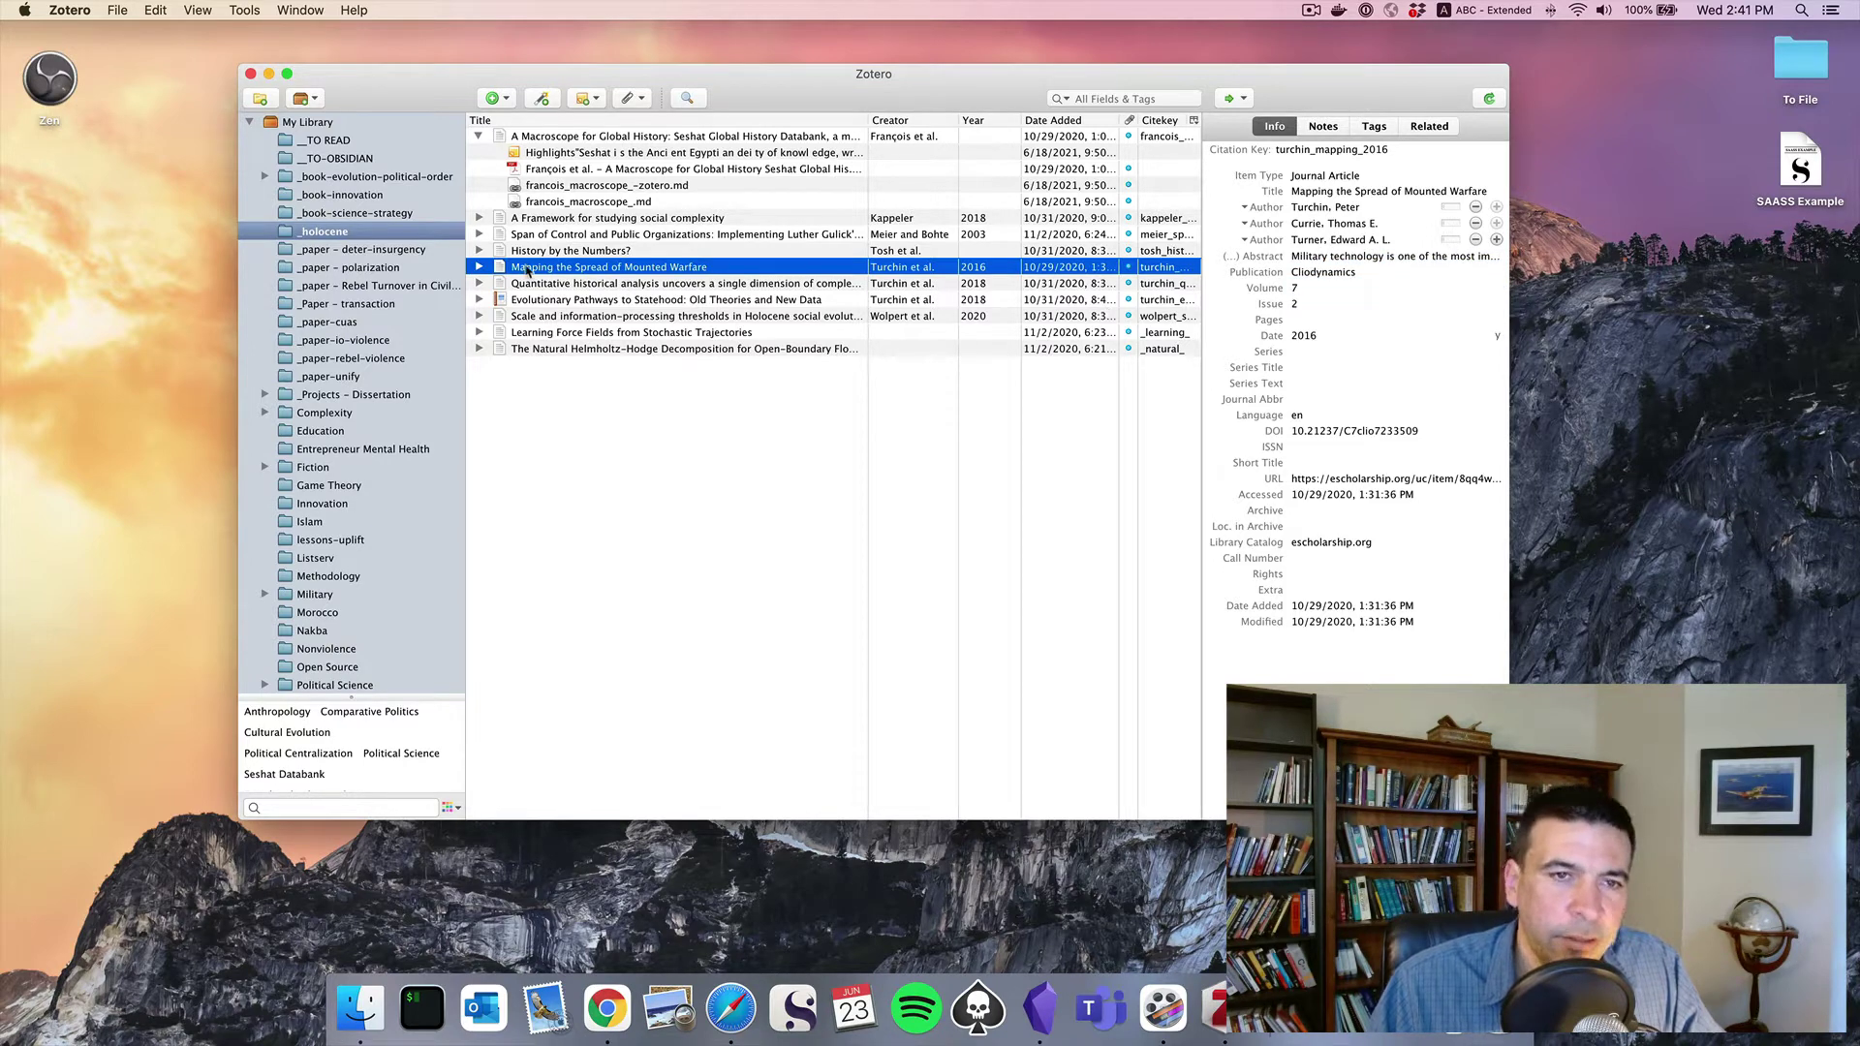
{"action": "left_click", "coordinate": [480, 267]}
{"action": "left_click", "coordinate": [552, 284]}
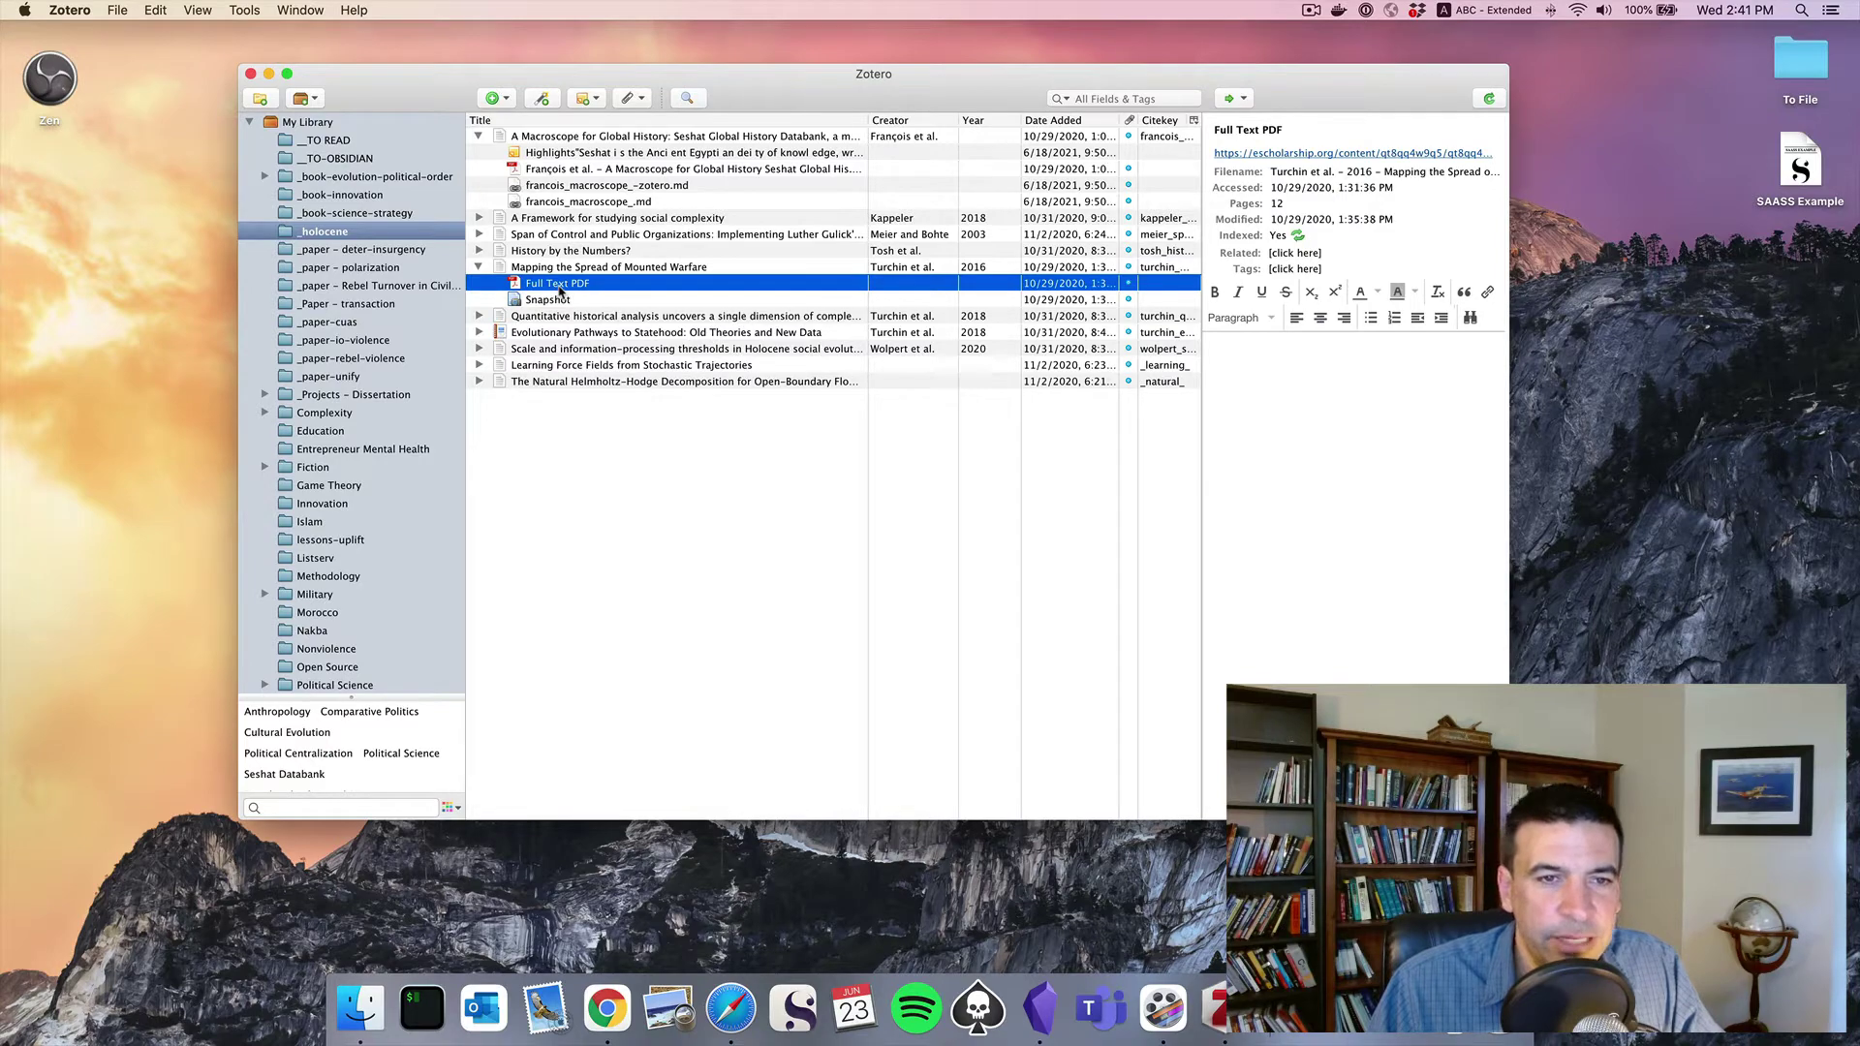
{"action": "double_click", "coordinate": [559, 286]}
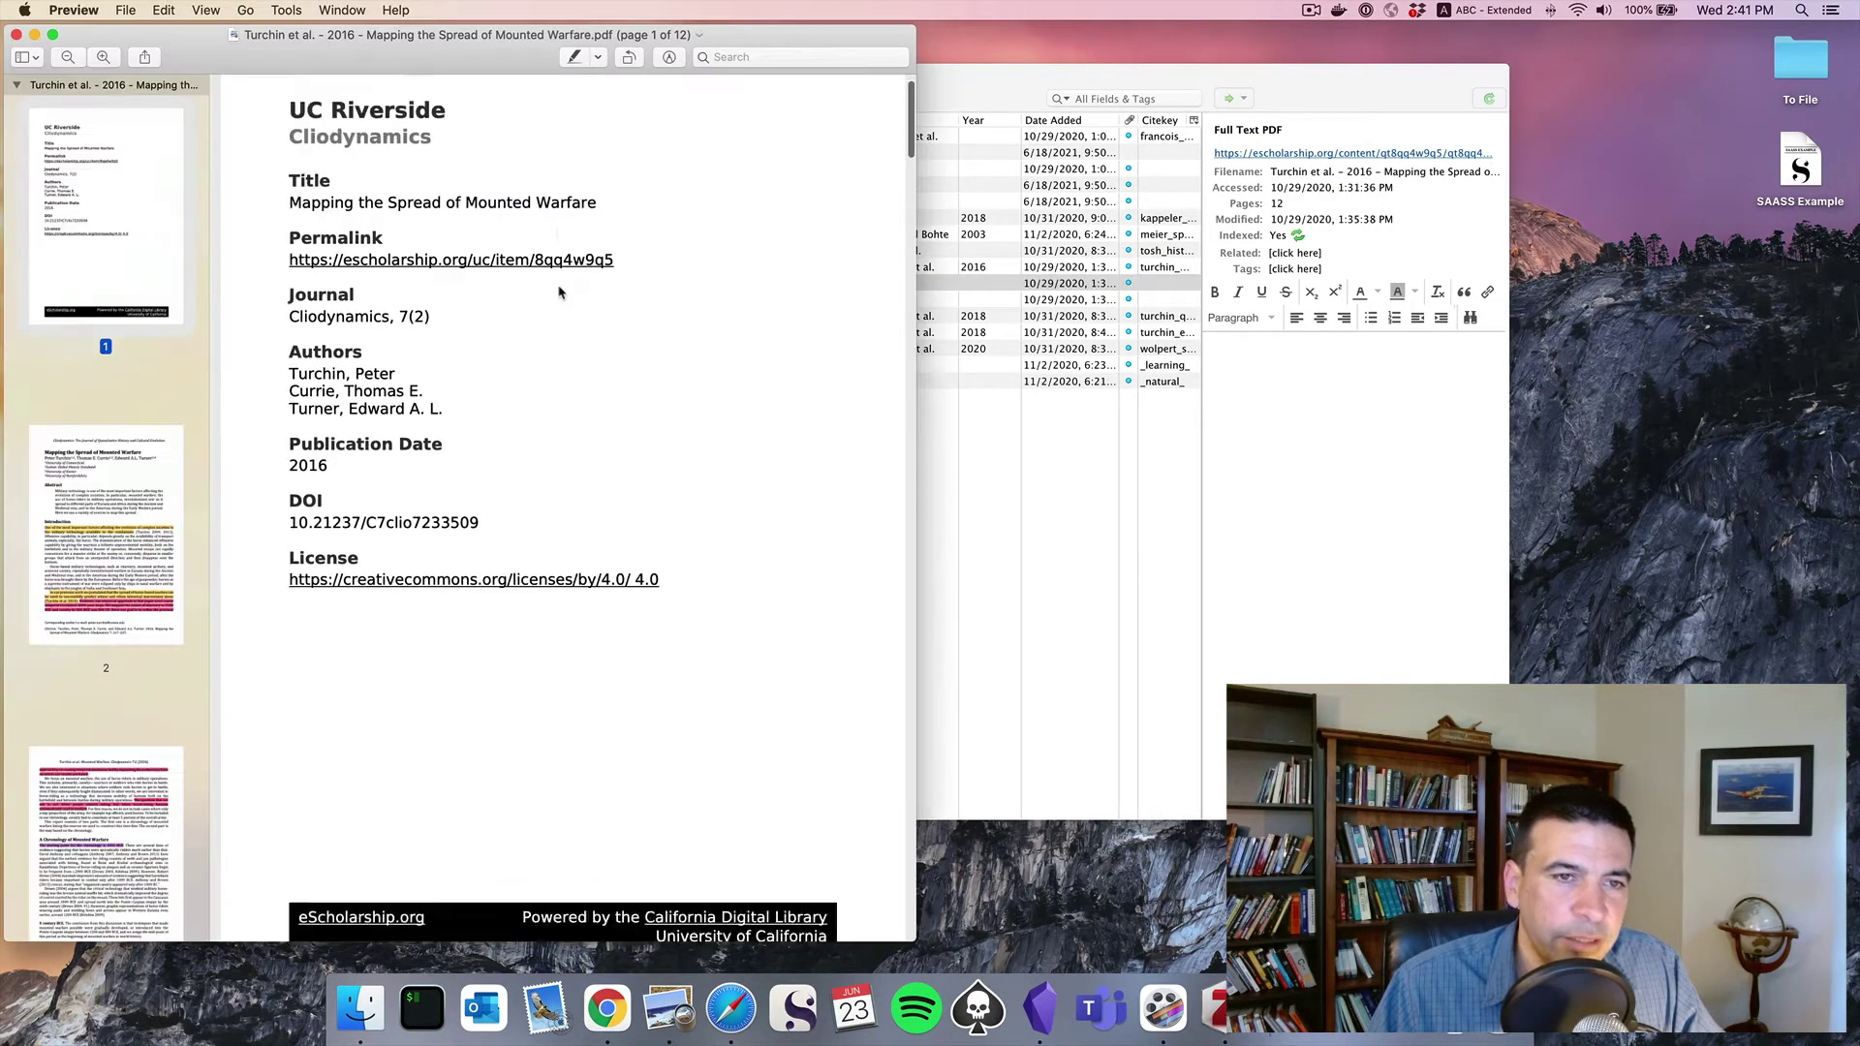
{"action": "scroll", "coordinate": [559, 290], "scroll_direction": "down", "scroll_amount": 10}
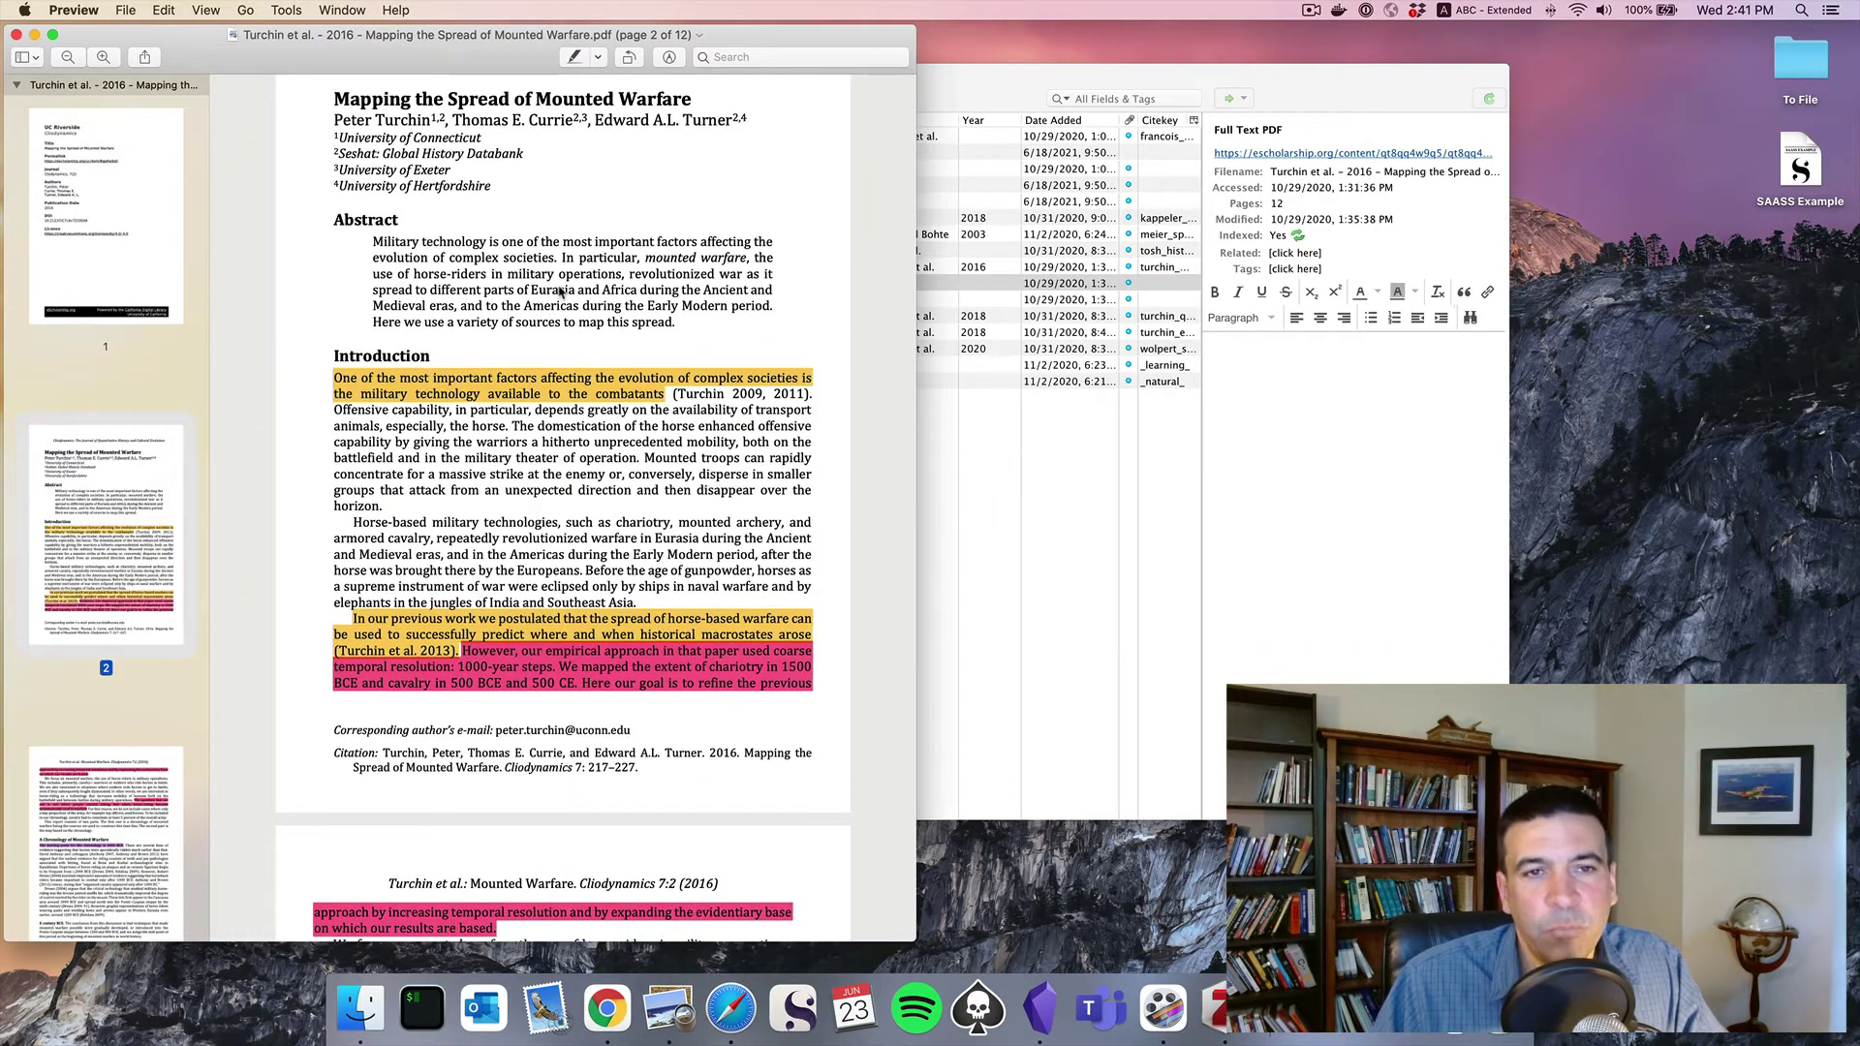
{"action": "scroll", "coordinate": [559, 290], "scroll_direction": "down", "scroll_amount": 3}
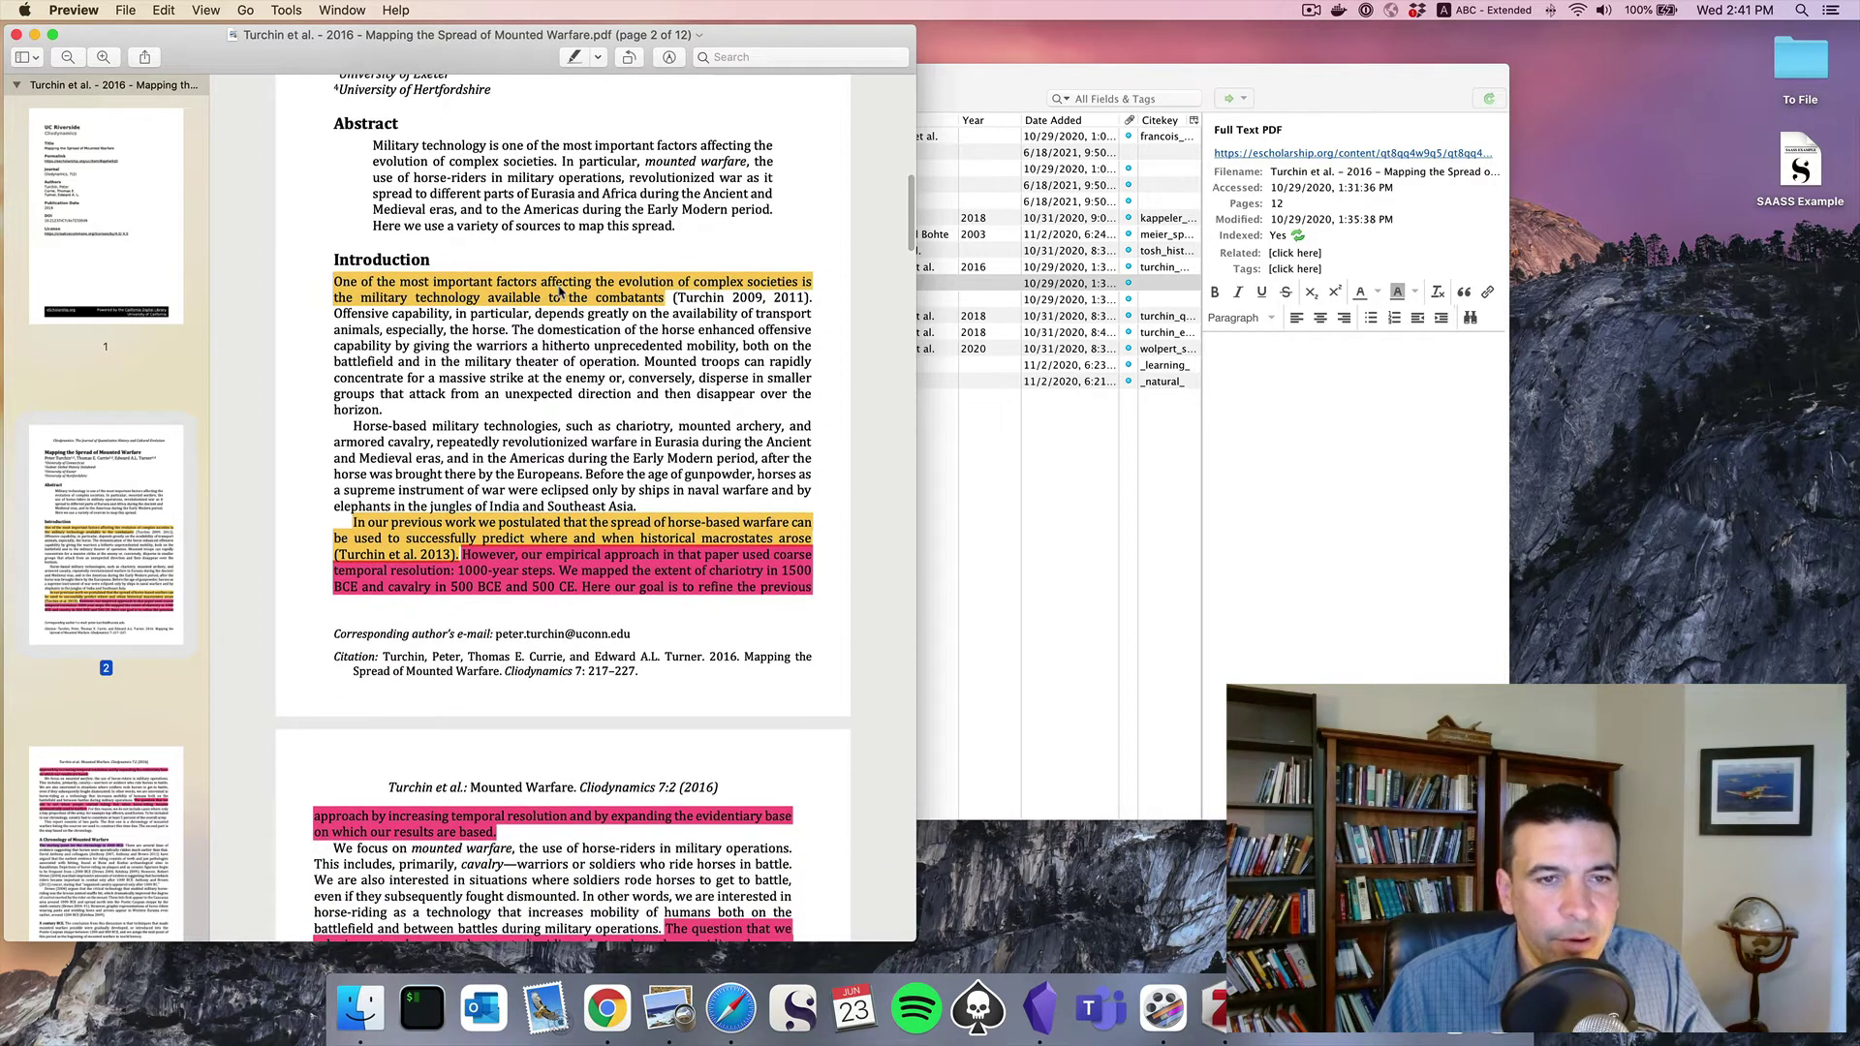
{"action": "scroll", "coordinate": [559, 290], "scroll_direction": "down", "scroll_amount": 5}
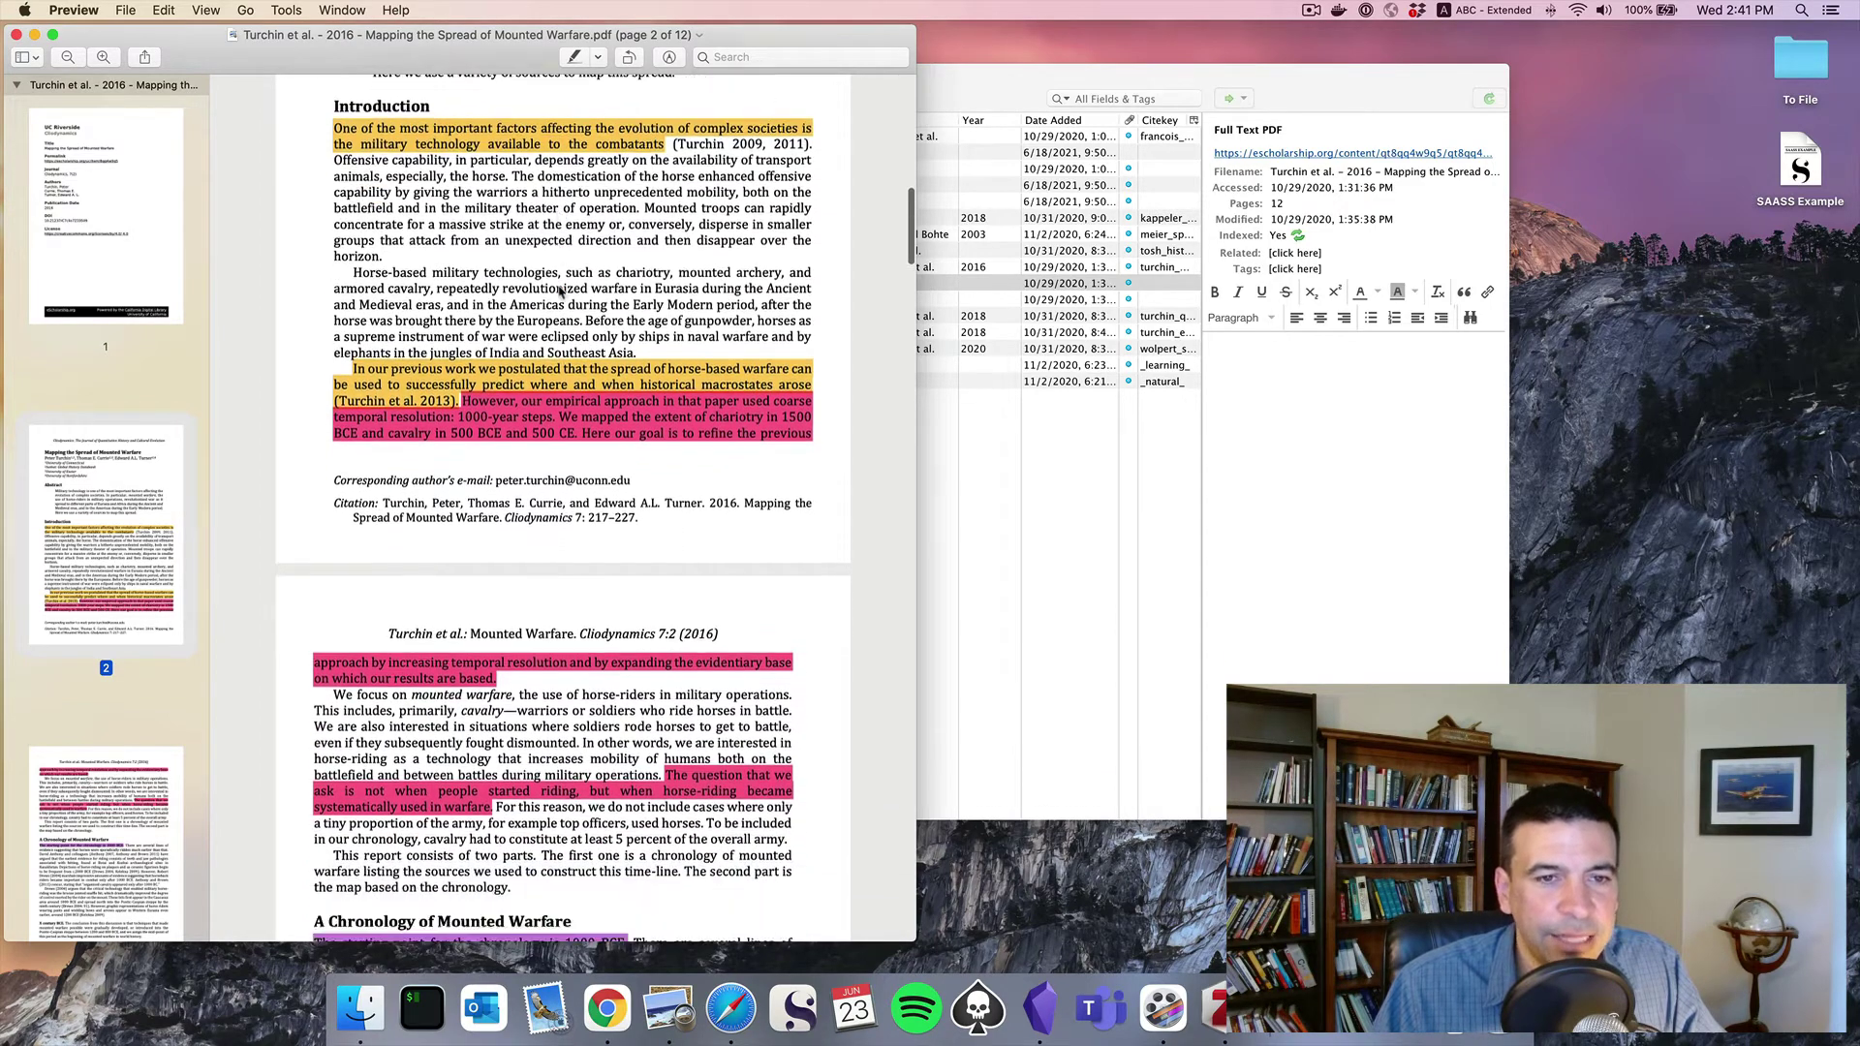
{"action": "scroll", "coordinate": [559, 290], "scroll_direction": "down", "scroll_amount": 2}
{"action": "scroll", "coordinate": [559, 291], "scroll_direction": "up", "scroll_amount": 5}
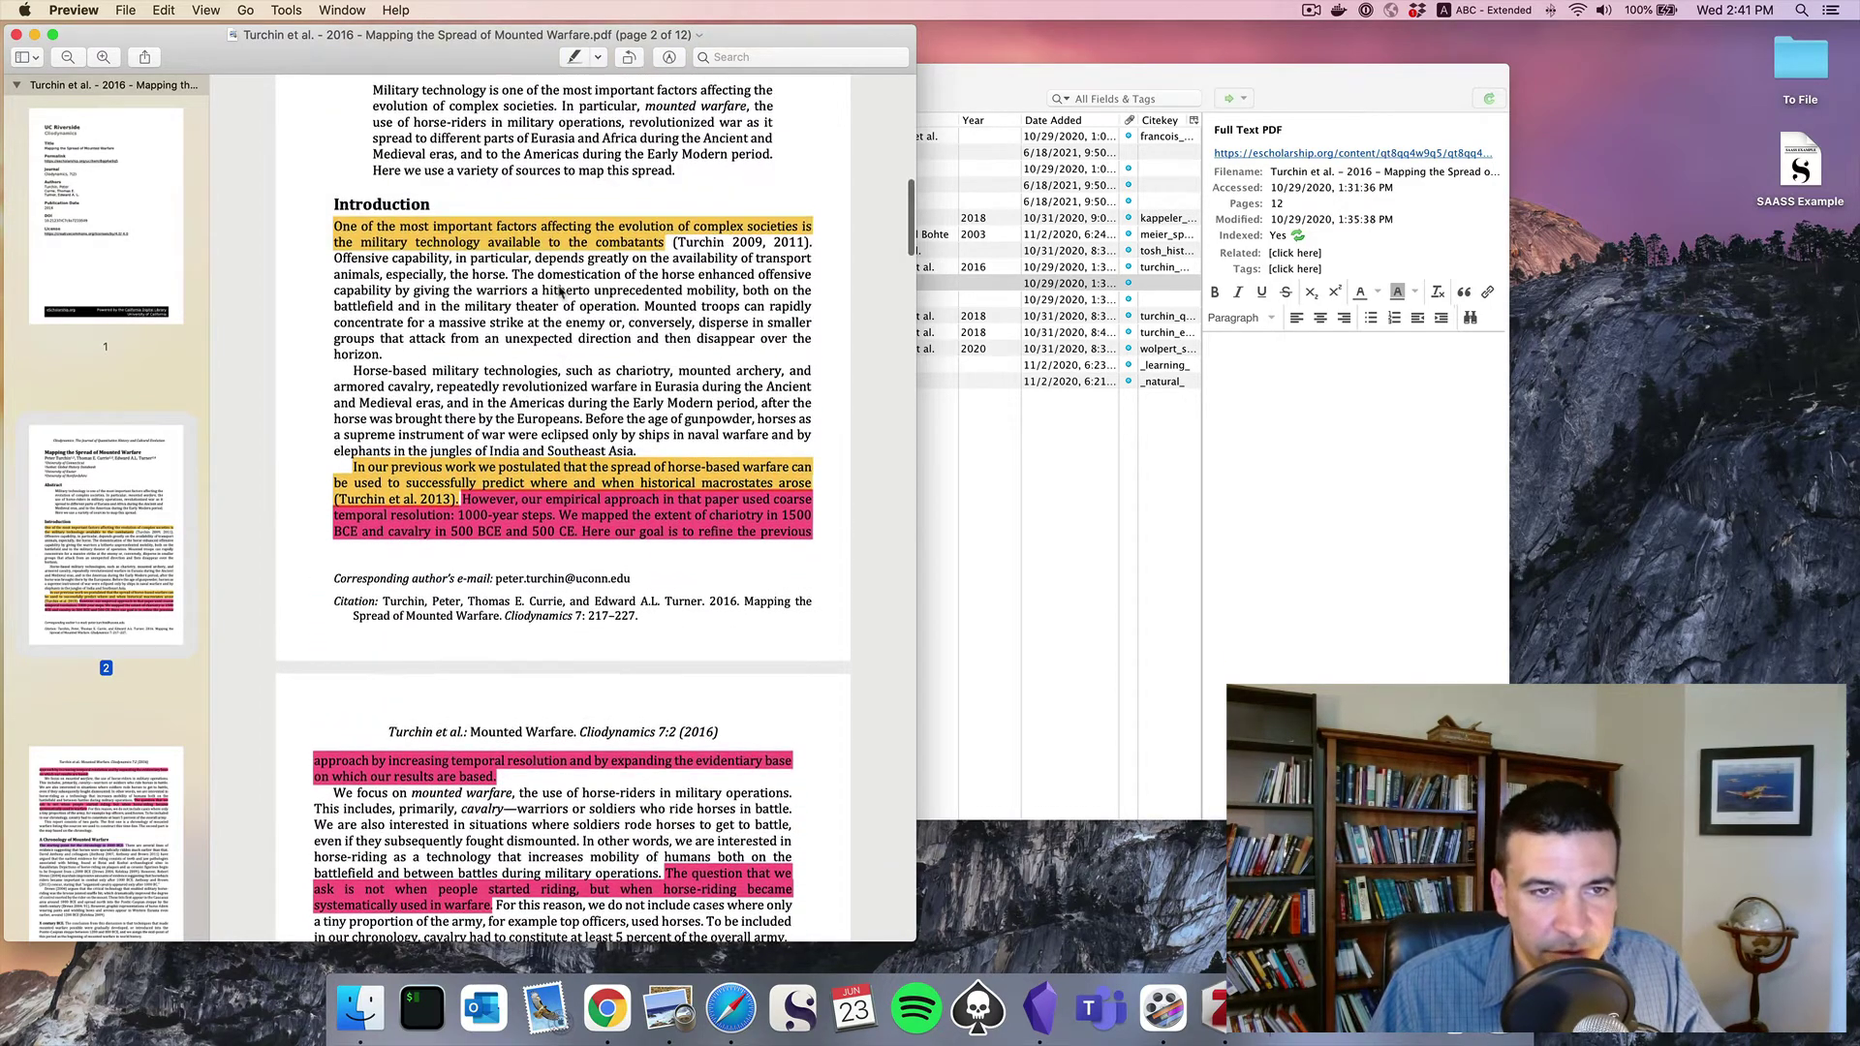
{"action": "scroll", "coordinate": [559, 291], "scroll_direction": "down", "scroll_amount": 5}
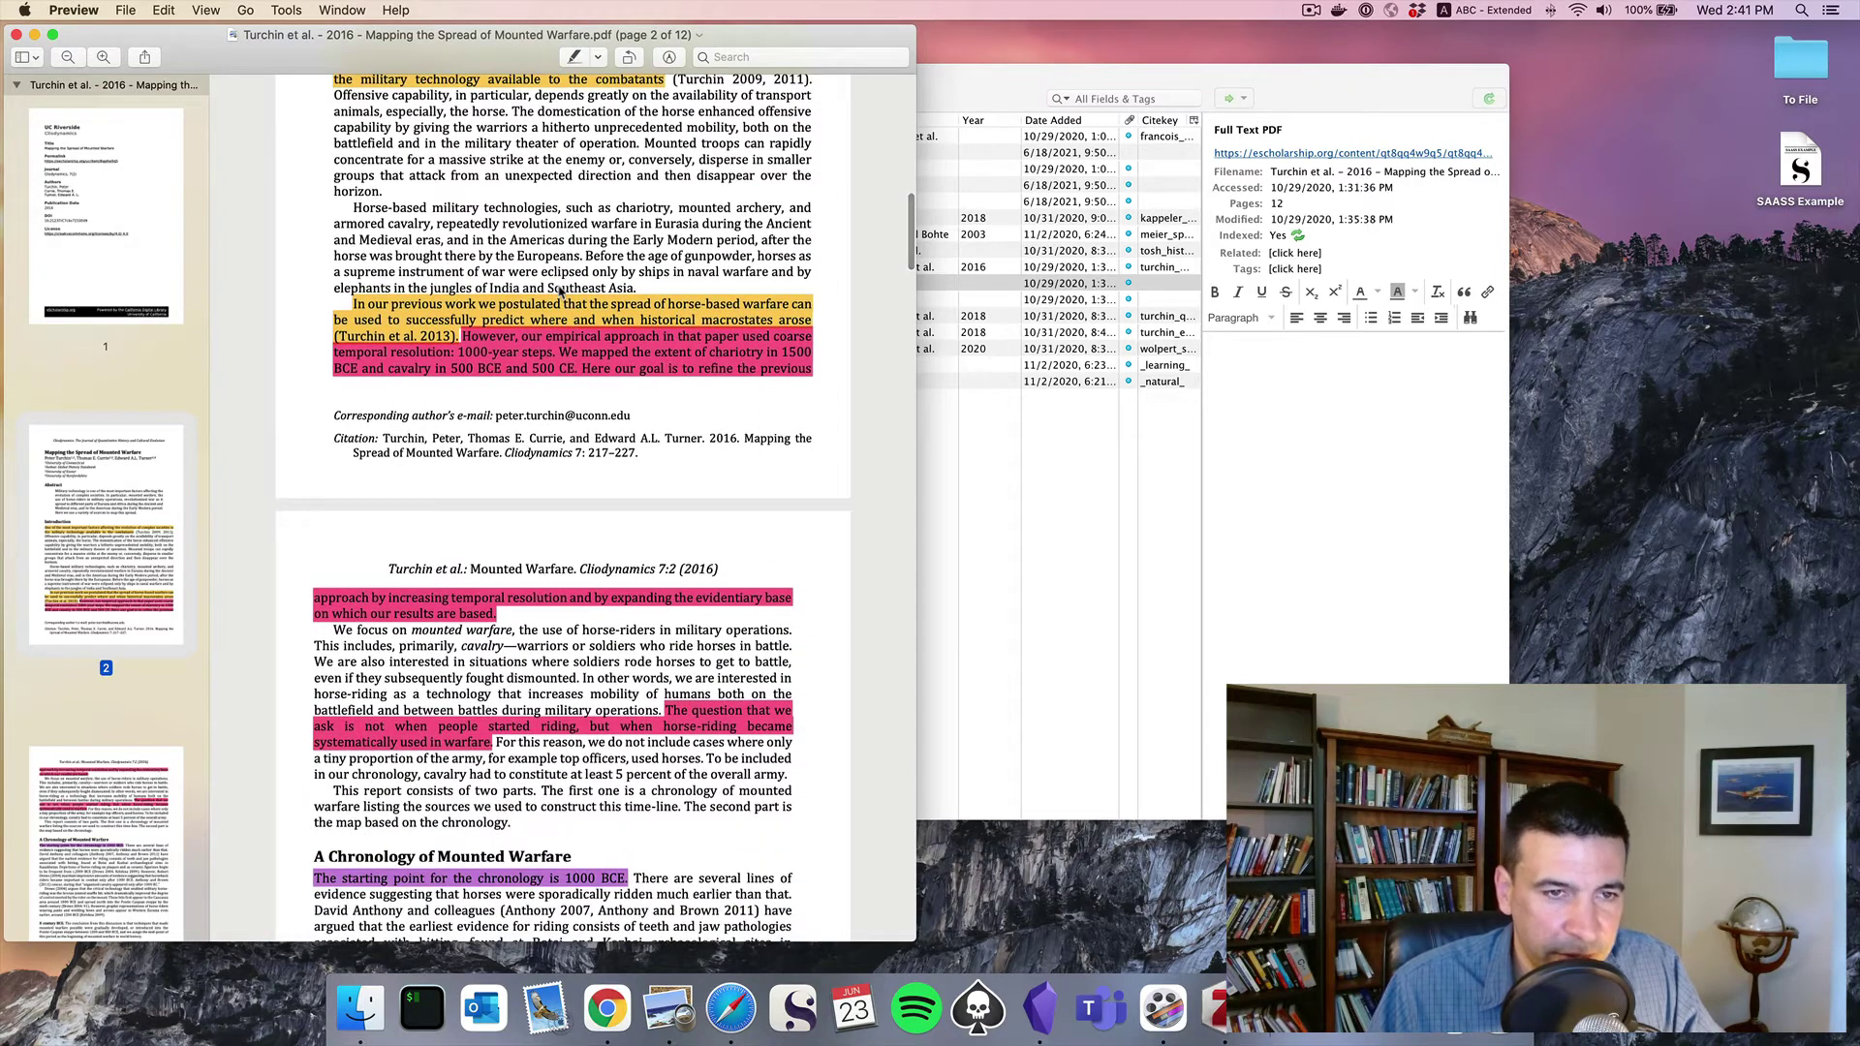
{"action": "scroll", "coordinate": [560, 293], "scroll_direction": "up", "scroll_amount": 5}
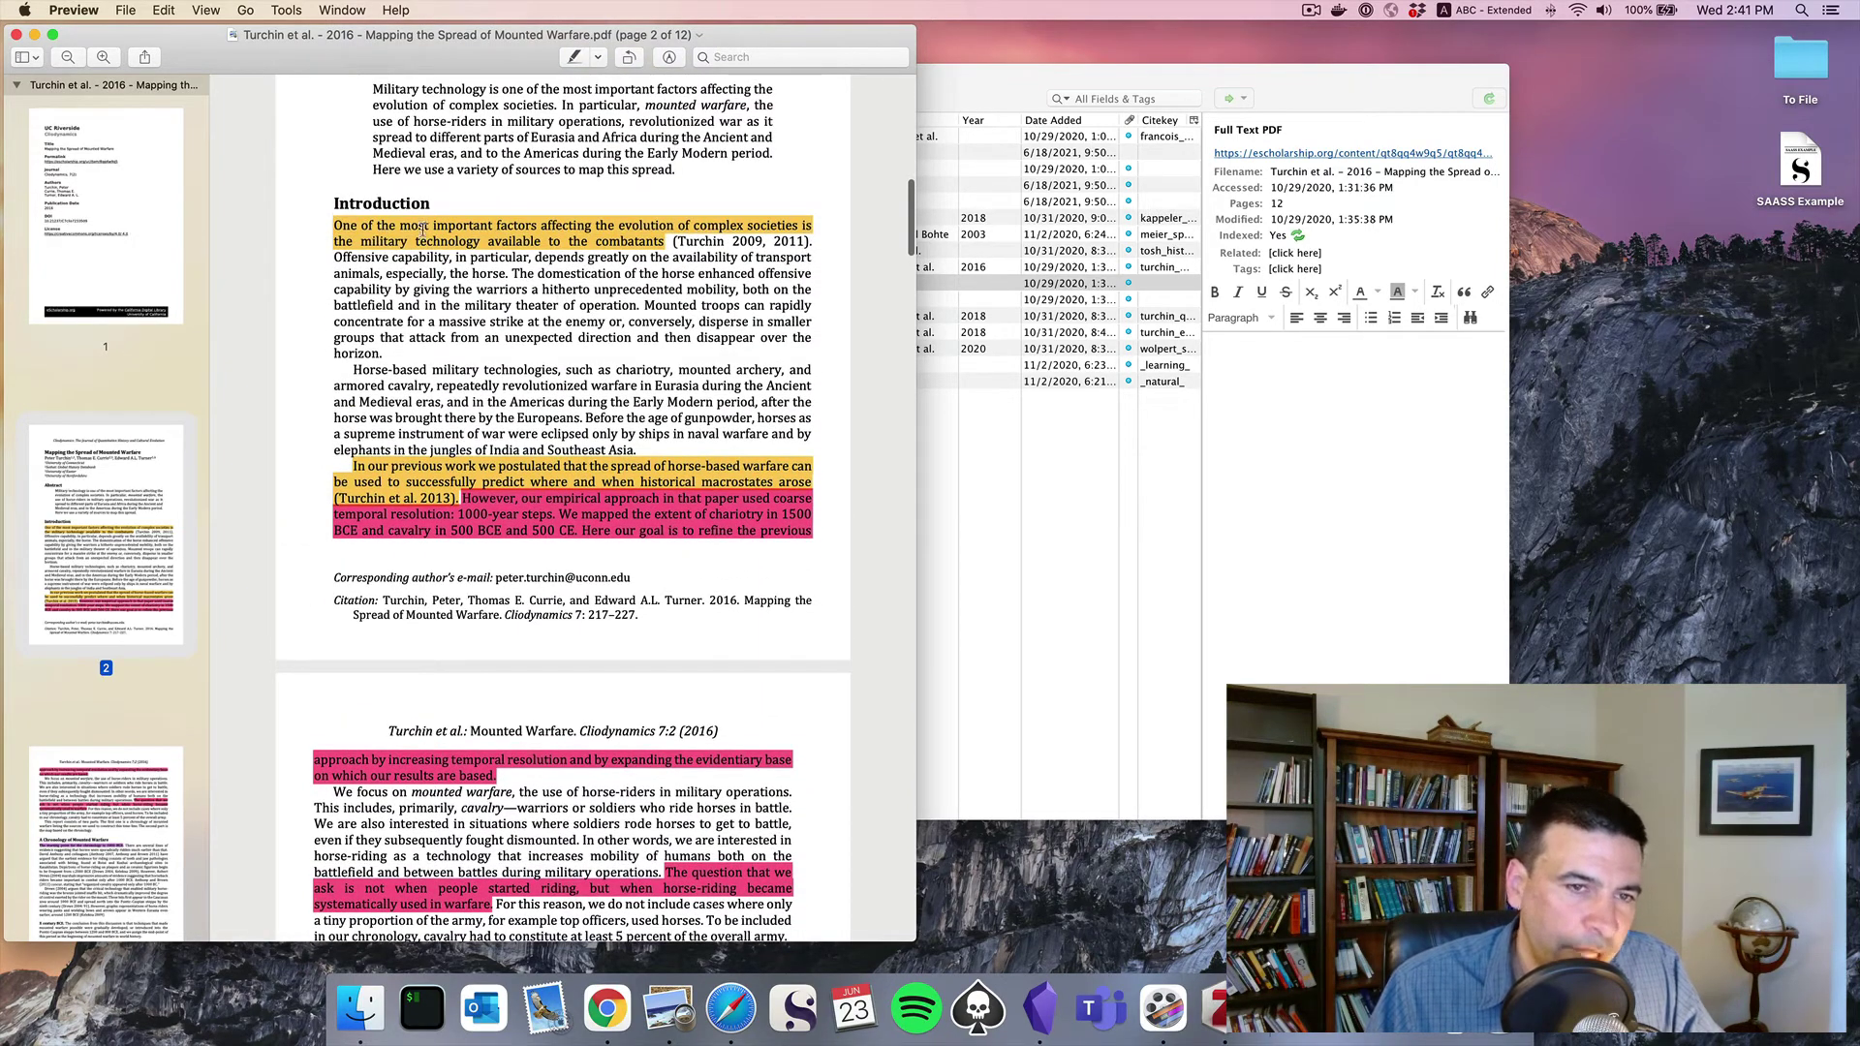
{"action": "scroll", "coordinate": [473, 564], "scroll_direction": "down", "scroll_amount": 5}
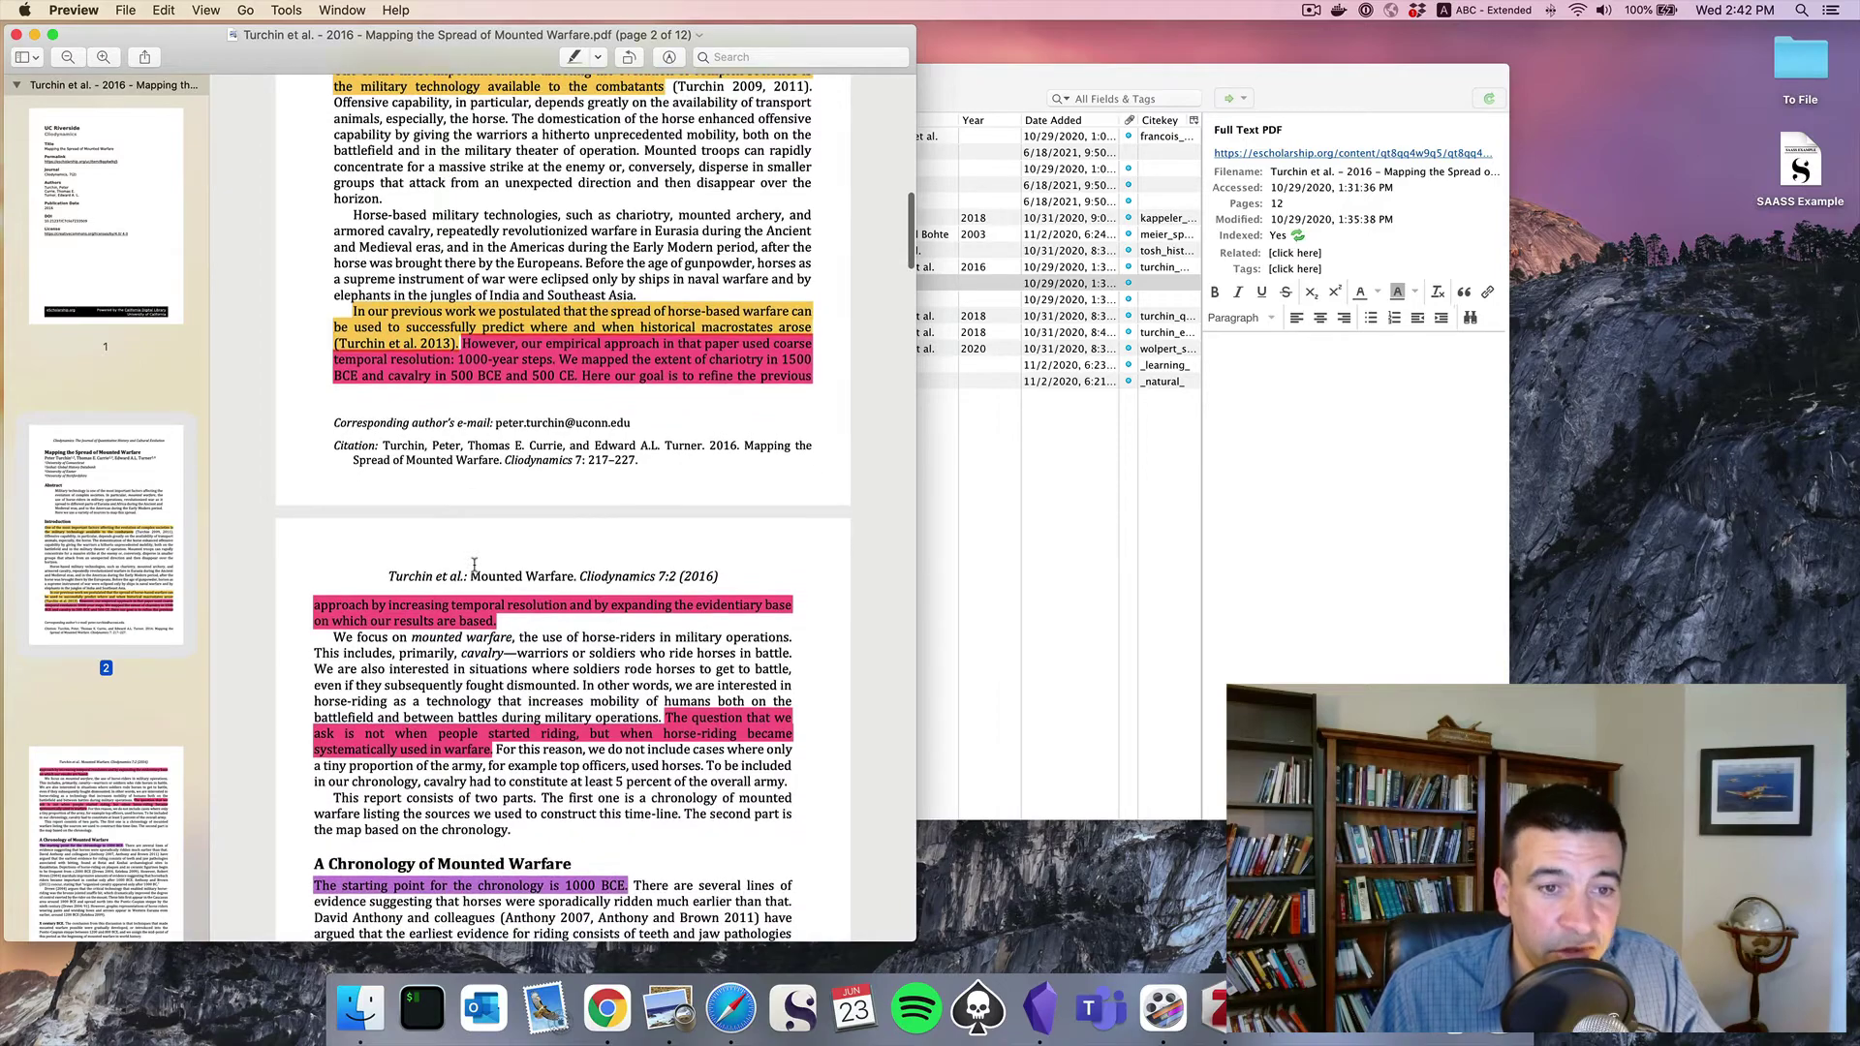
{"action": "scroll", "coordinate": [474, 564], "scroll_direction": "down", "scroll_amount": 7}
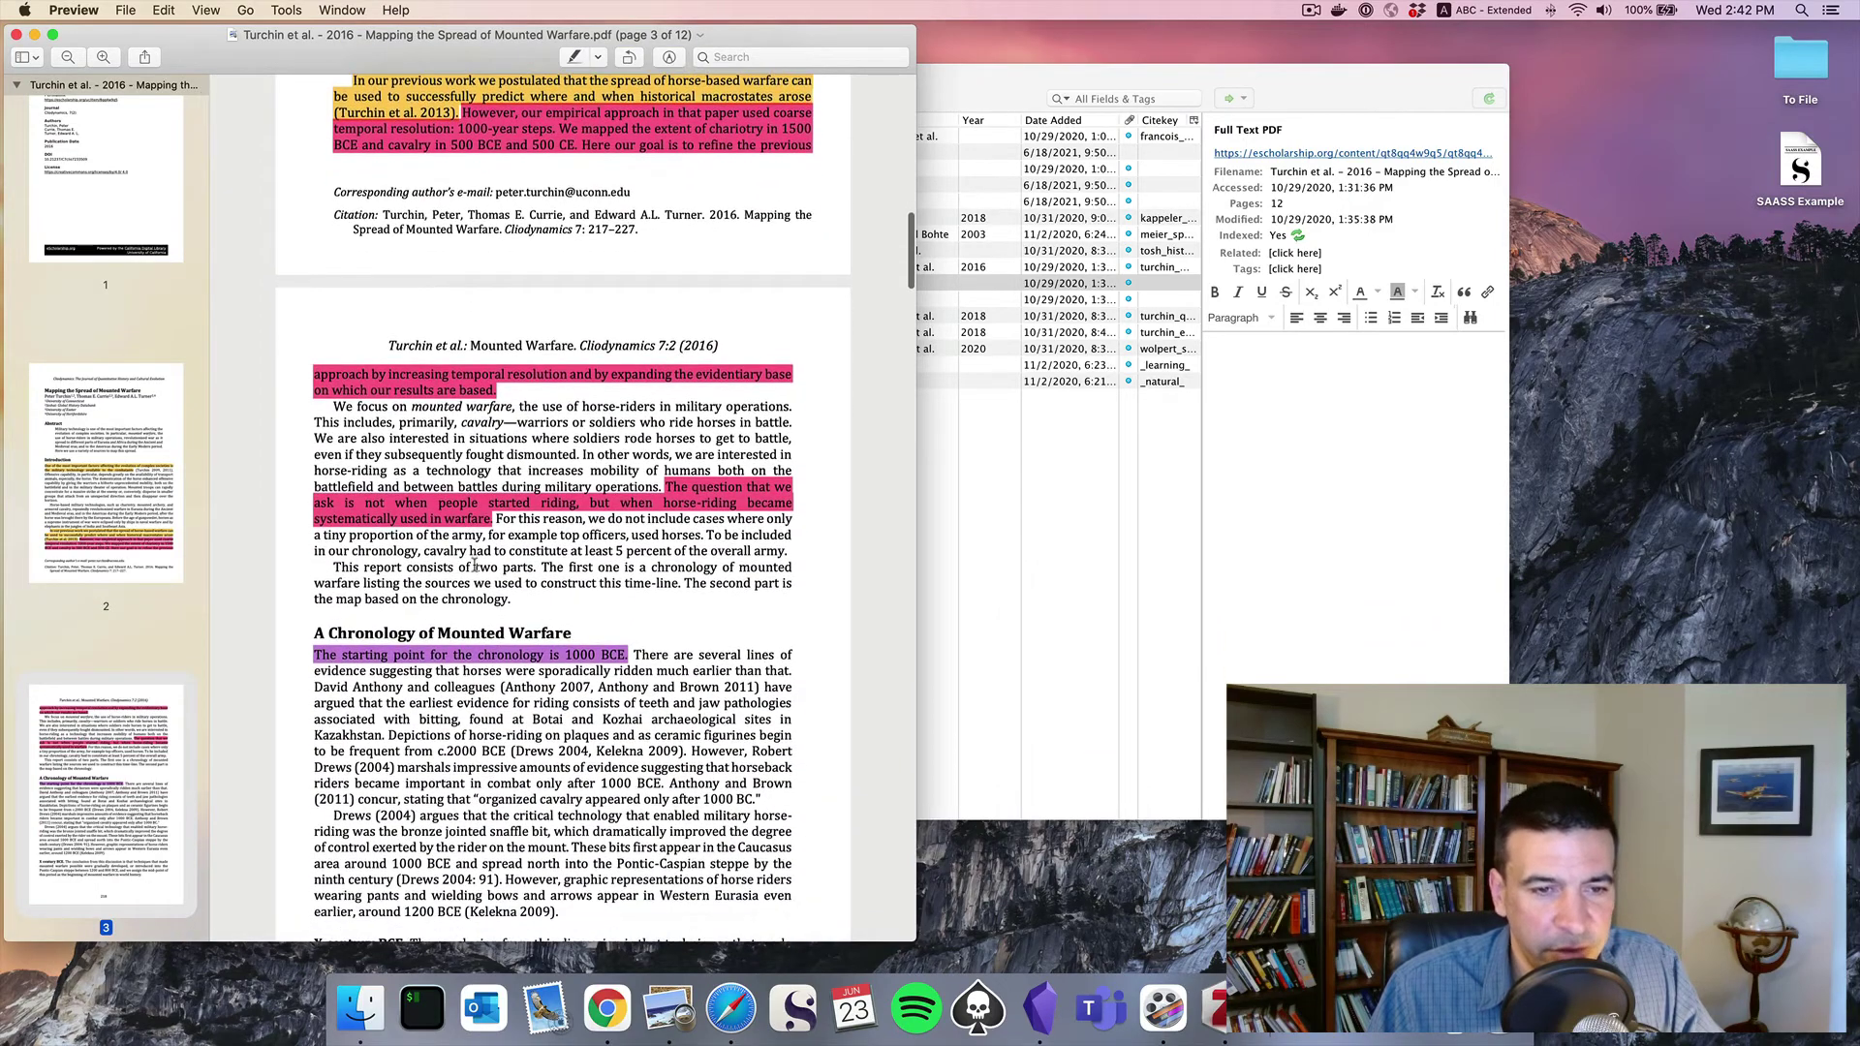
{"action": "scroll", "coordinate": [474, 565], "scroll_direction": "down", "scroll_amount": 5}
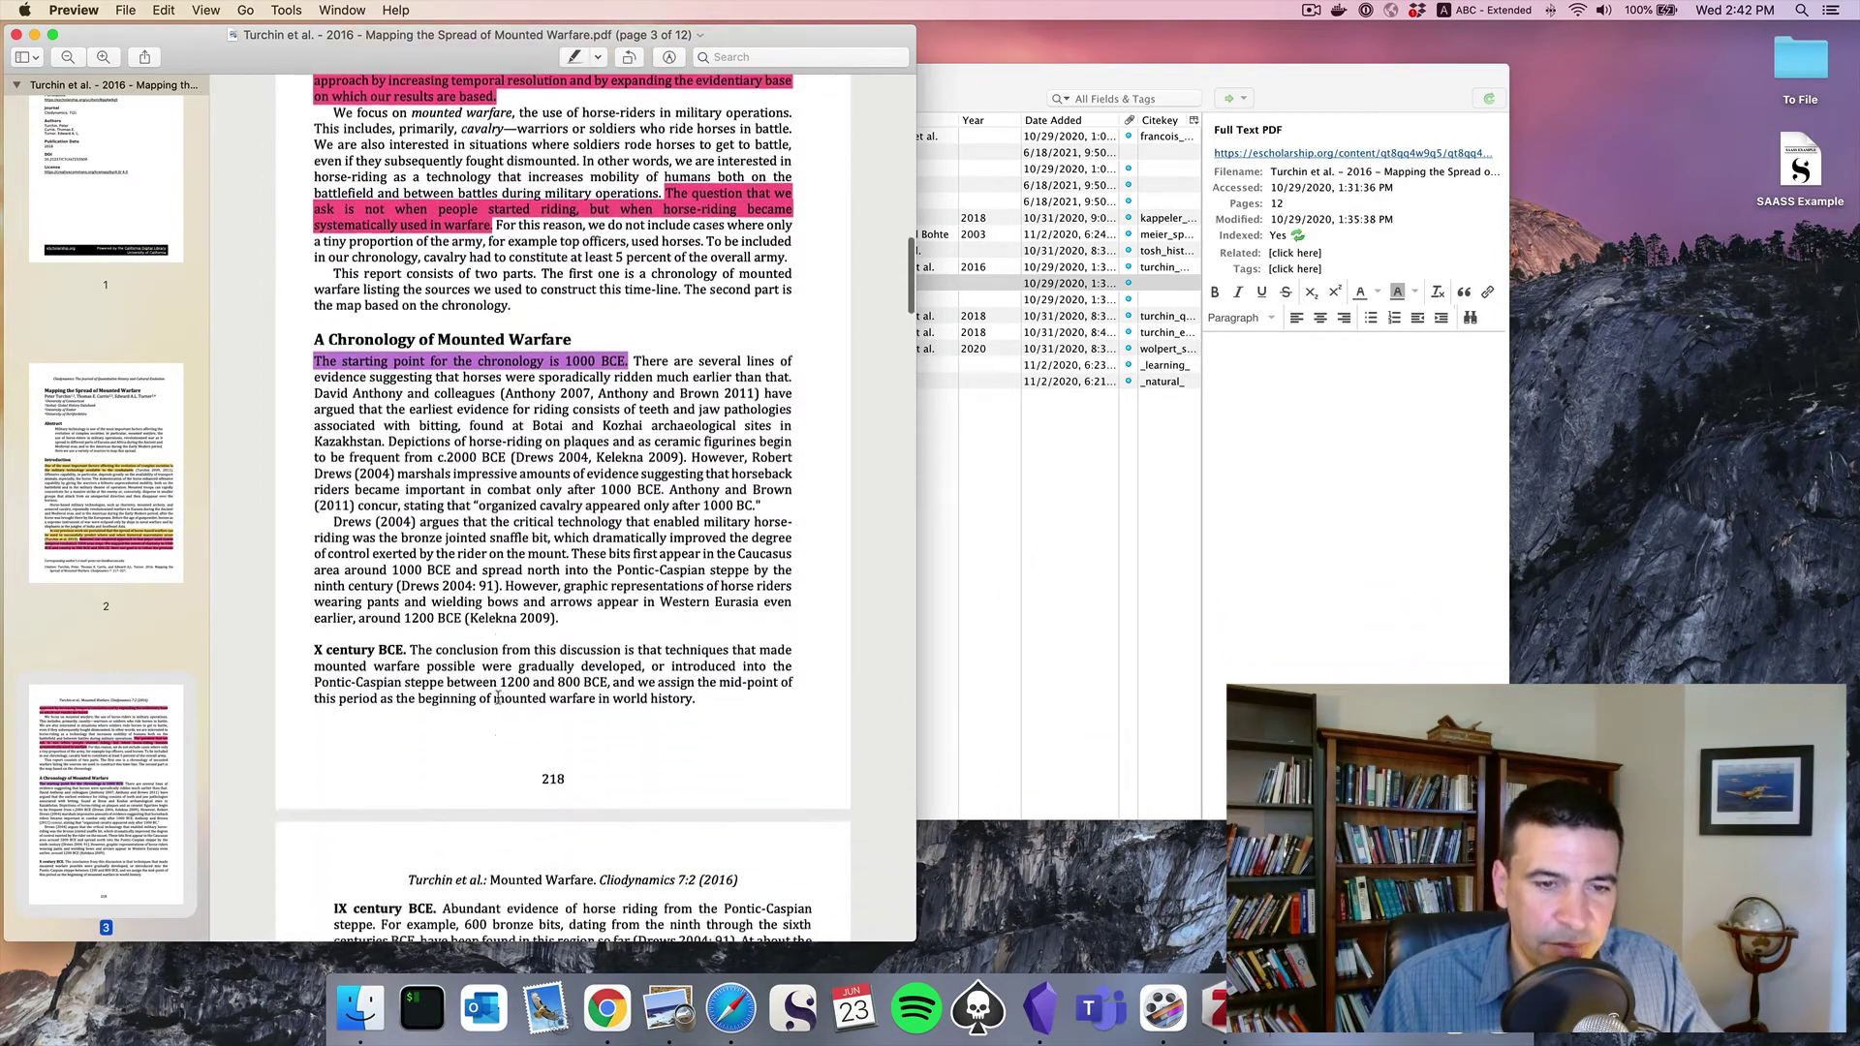
{"action": "scroll", "coordinate": [497, 697], "scroll_direction": "down", "scroll_amount": 7}
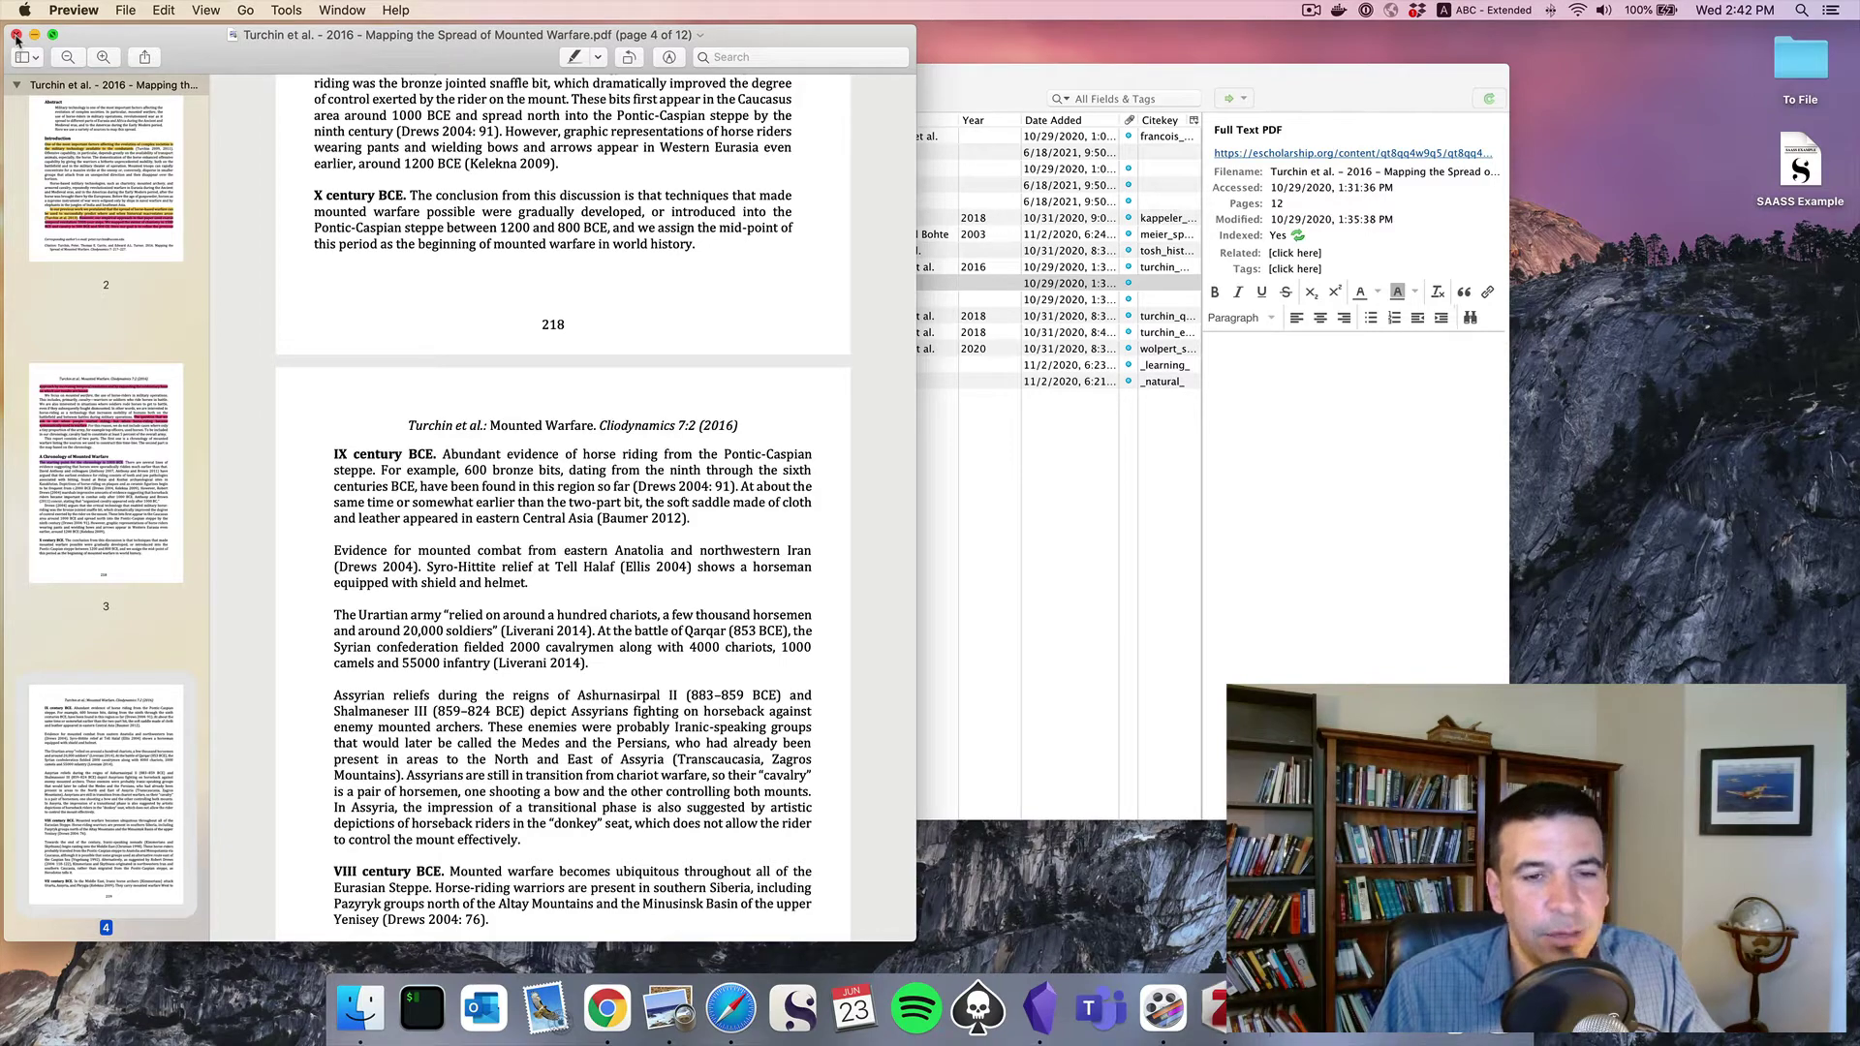
{"action": "key", "text": "Home"}
Close the PDF, bring the Zotero window forward and shift it, then focus the All Fields & Tags search
{"action": "left_click", "coordinate": [19, 37]}
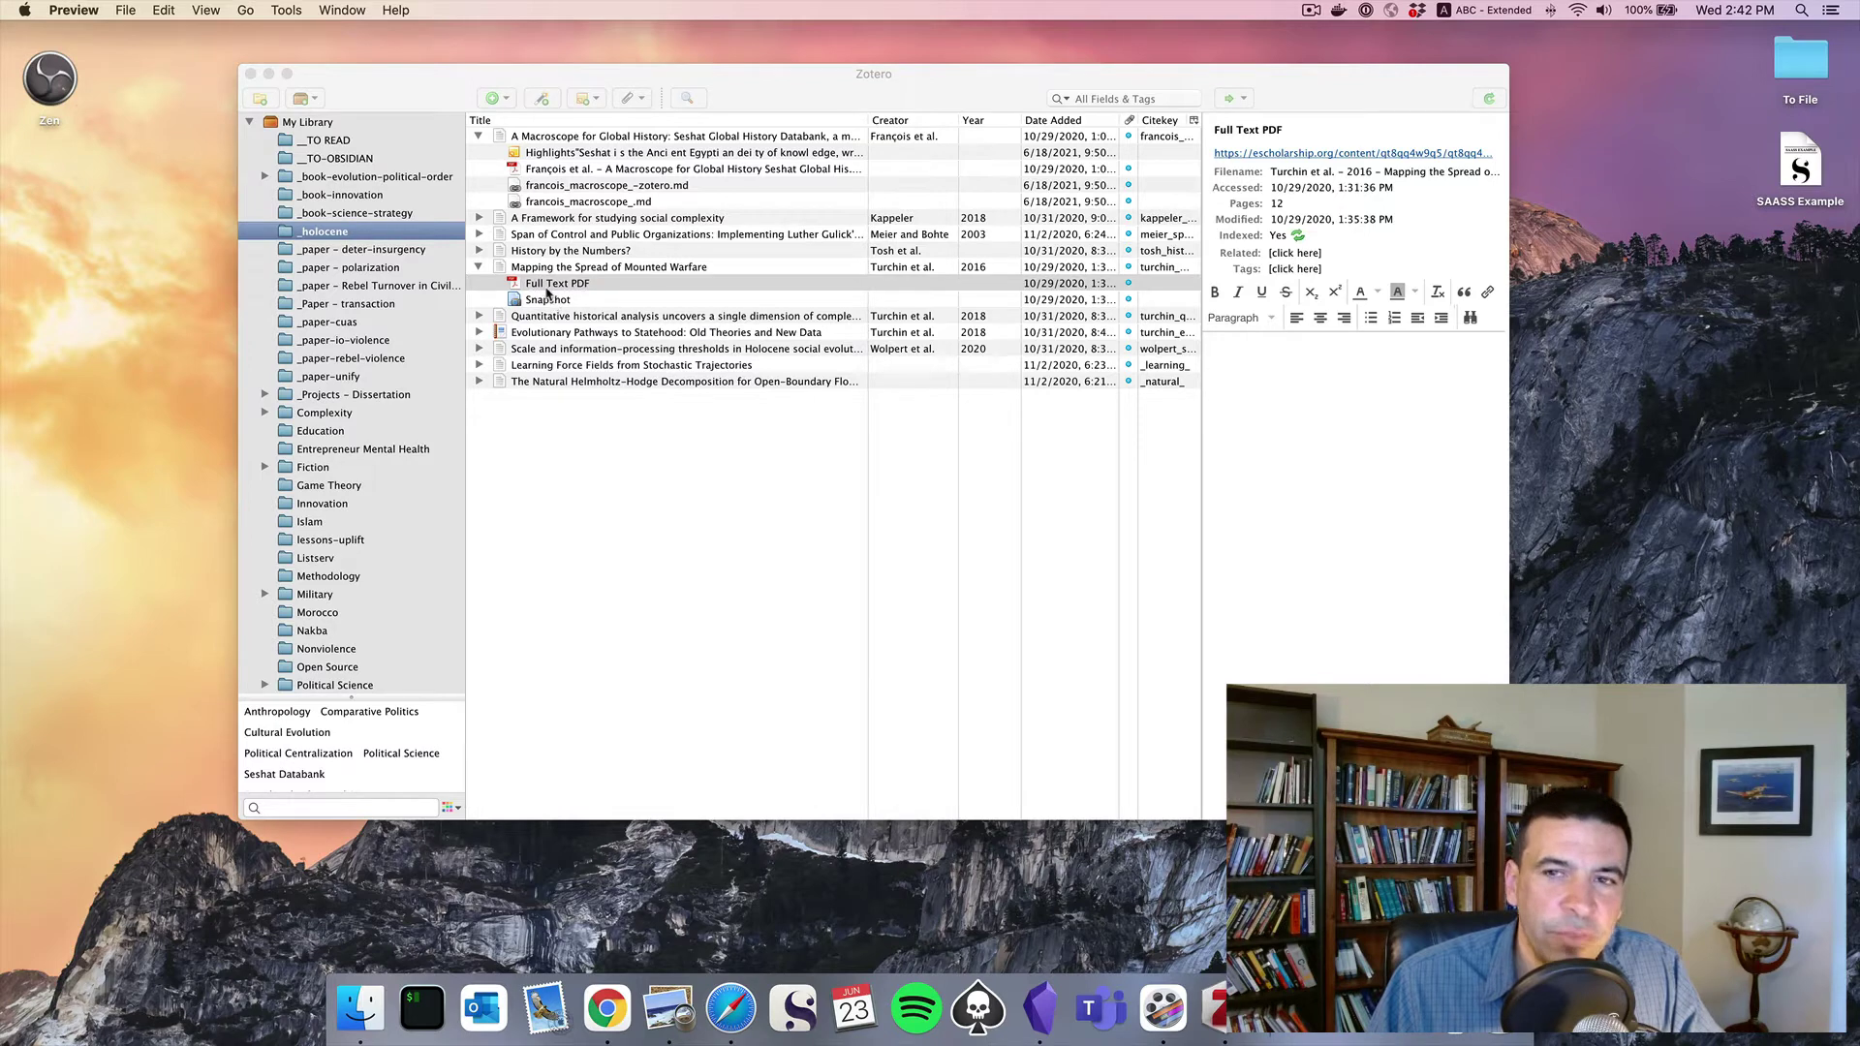
{"action": "left_click_drag", "start_coordinate": [410, 85], "coordinate": [373, 96]}
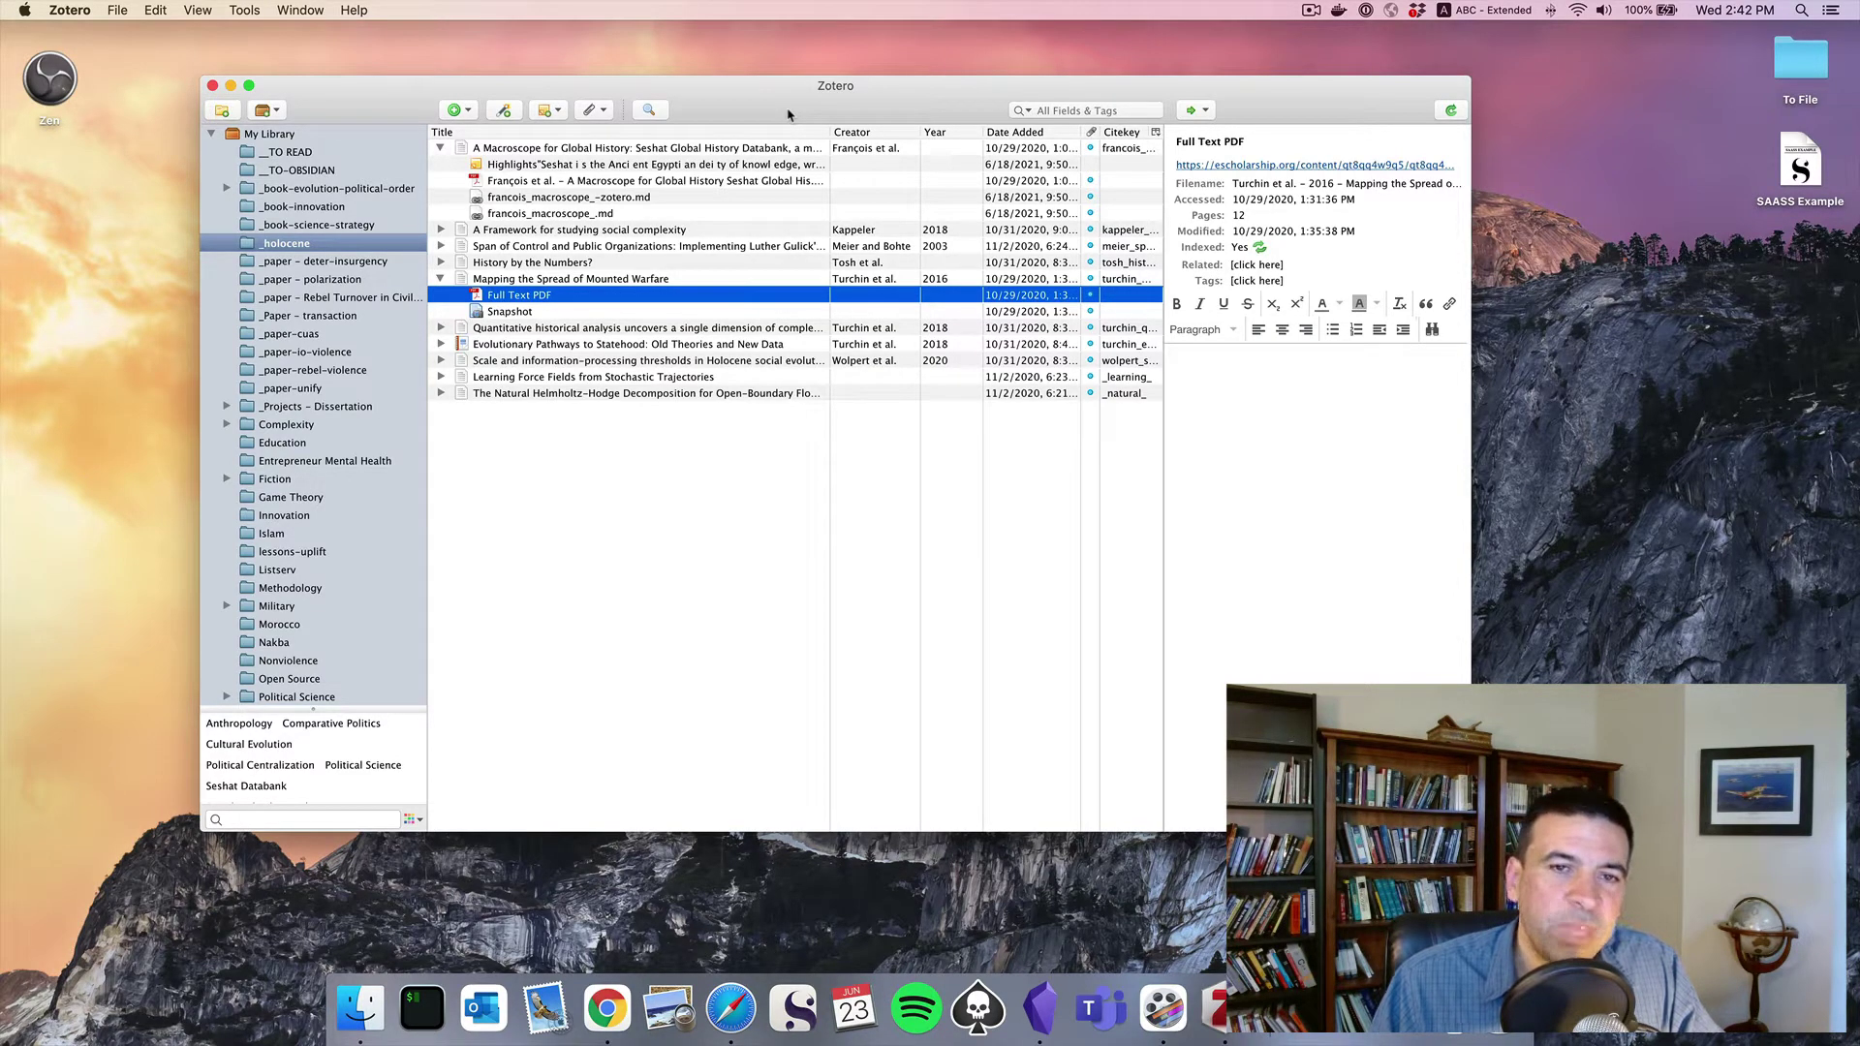
{"action": "left_click", "coordinate": [1070, 112]}
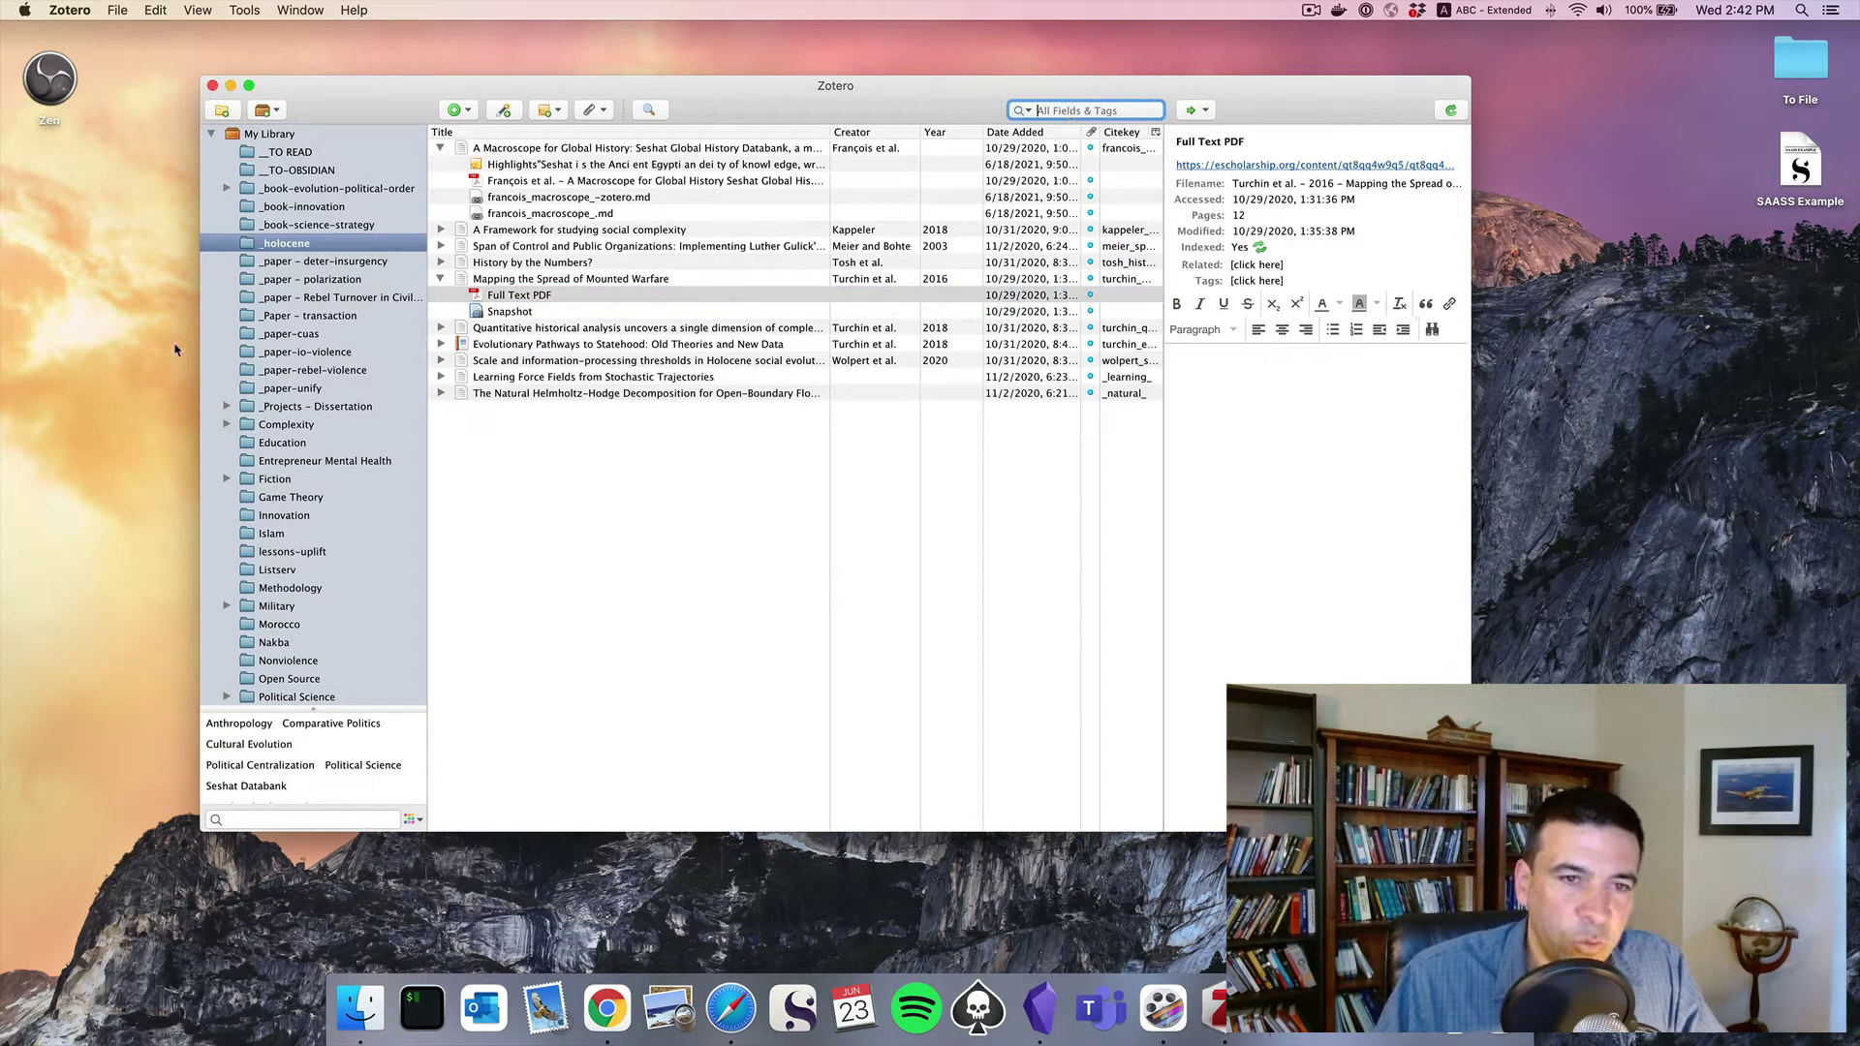
Browse the Libya, Mali, War, Alliances and Civil War collections in the tree
{"action": "scroll", "coordinate": [346, 472], "scroll_direction": "down", "scroll_amount": 15}
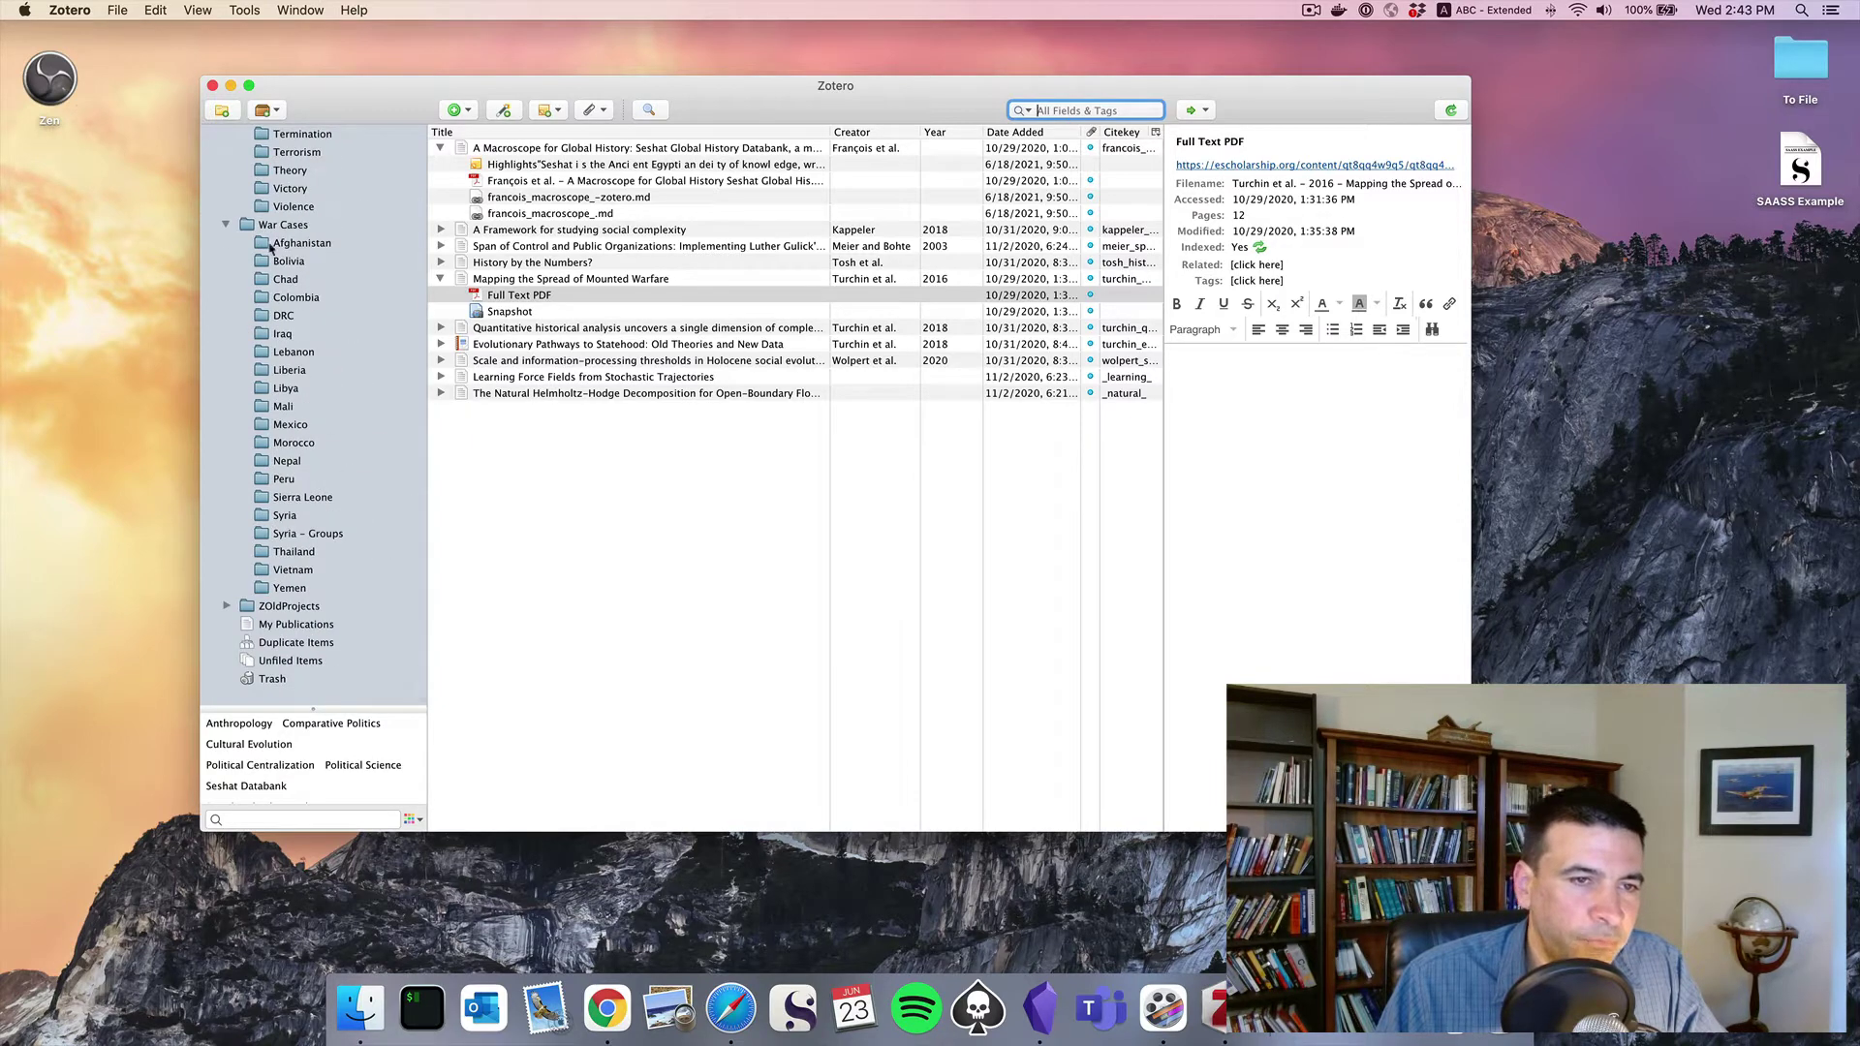
{"action": "left_click", "coordinate": [287, 387]}
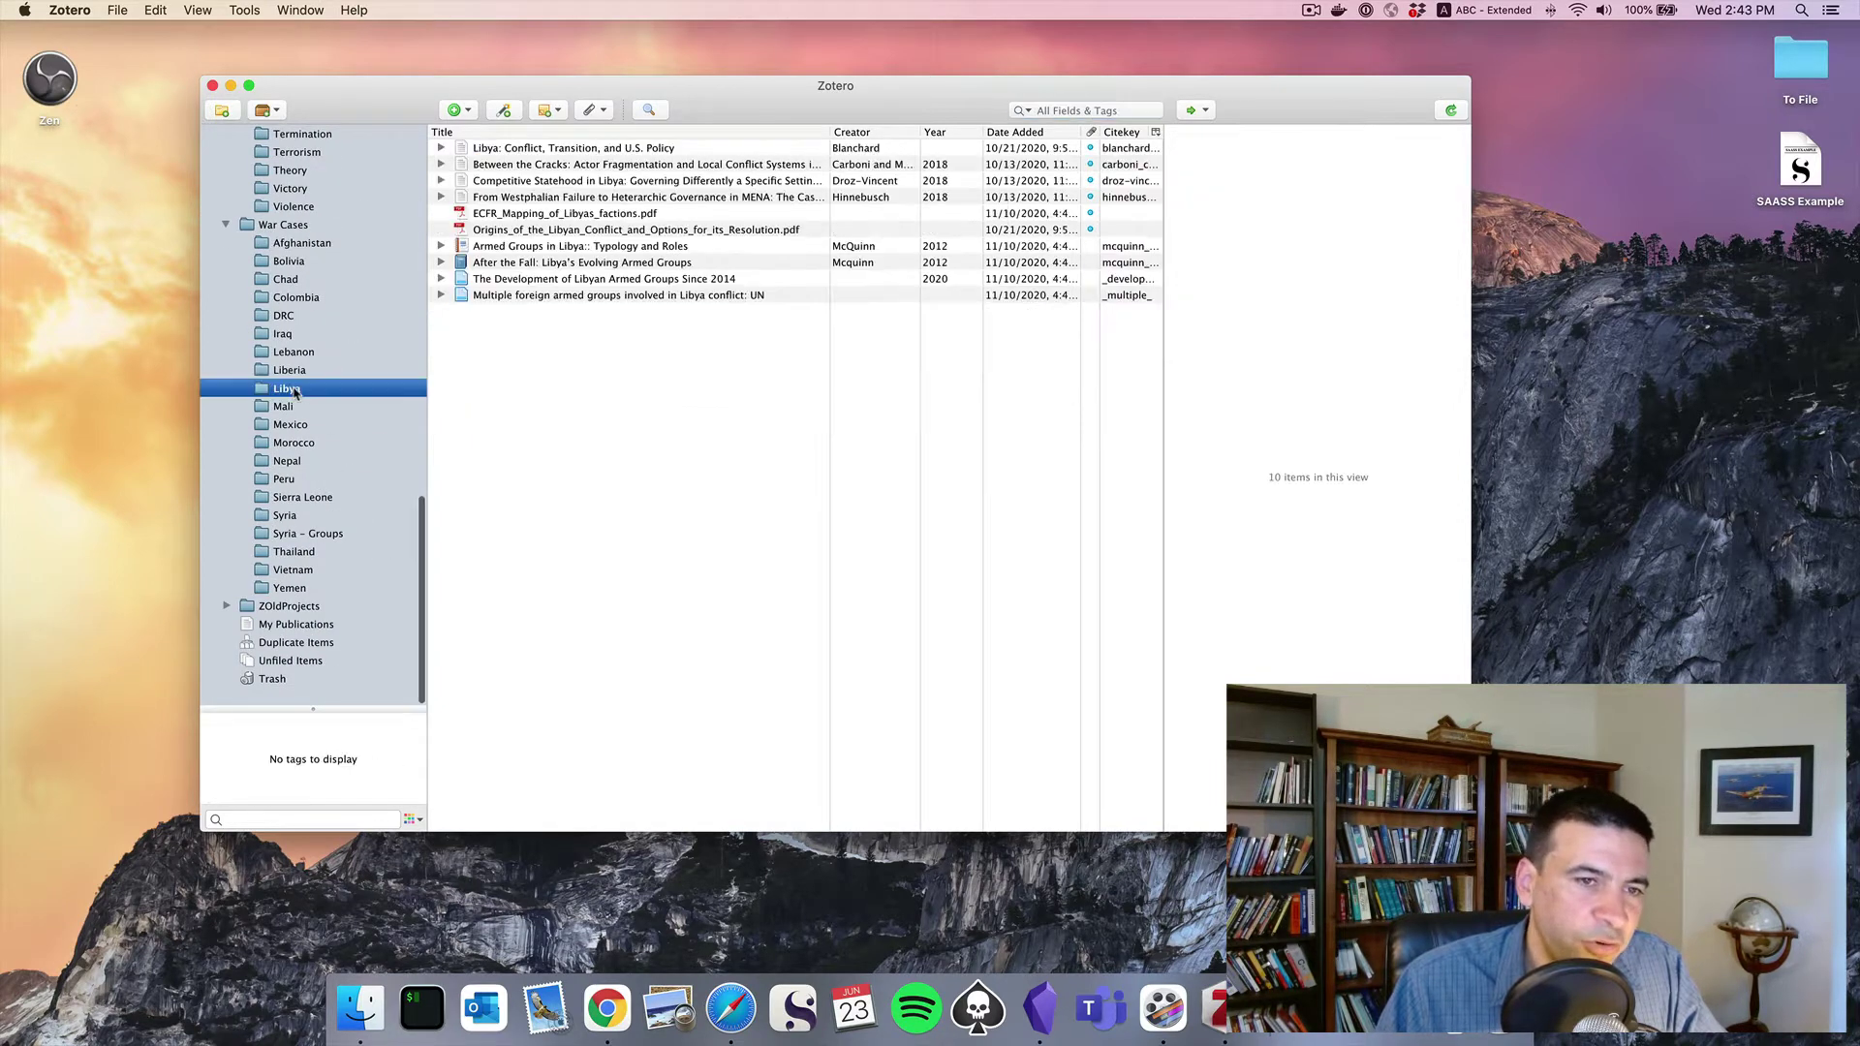
{"action": "left_click", "coordinate": [289, 410]}
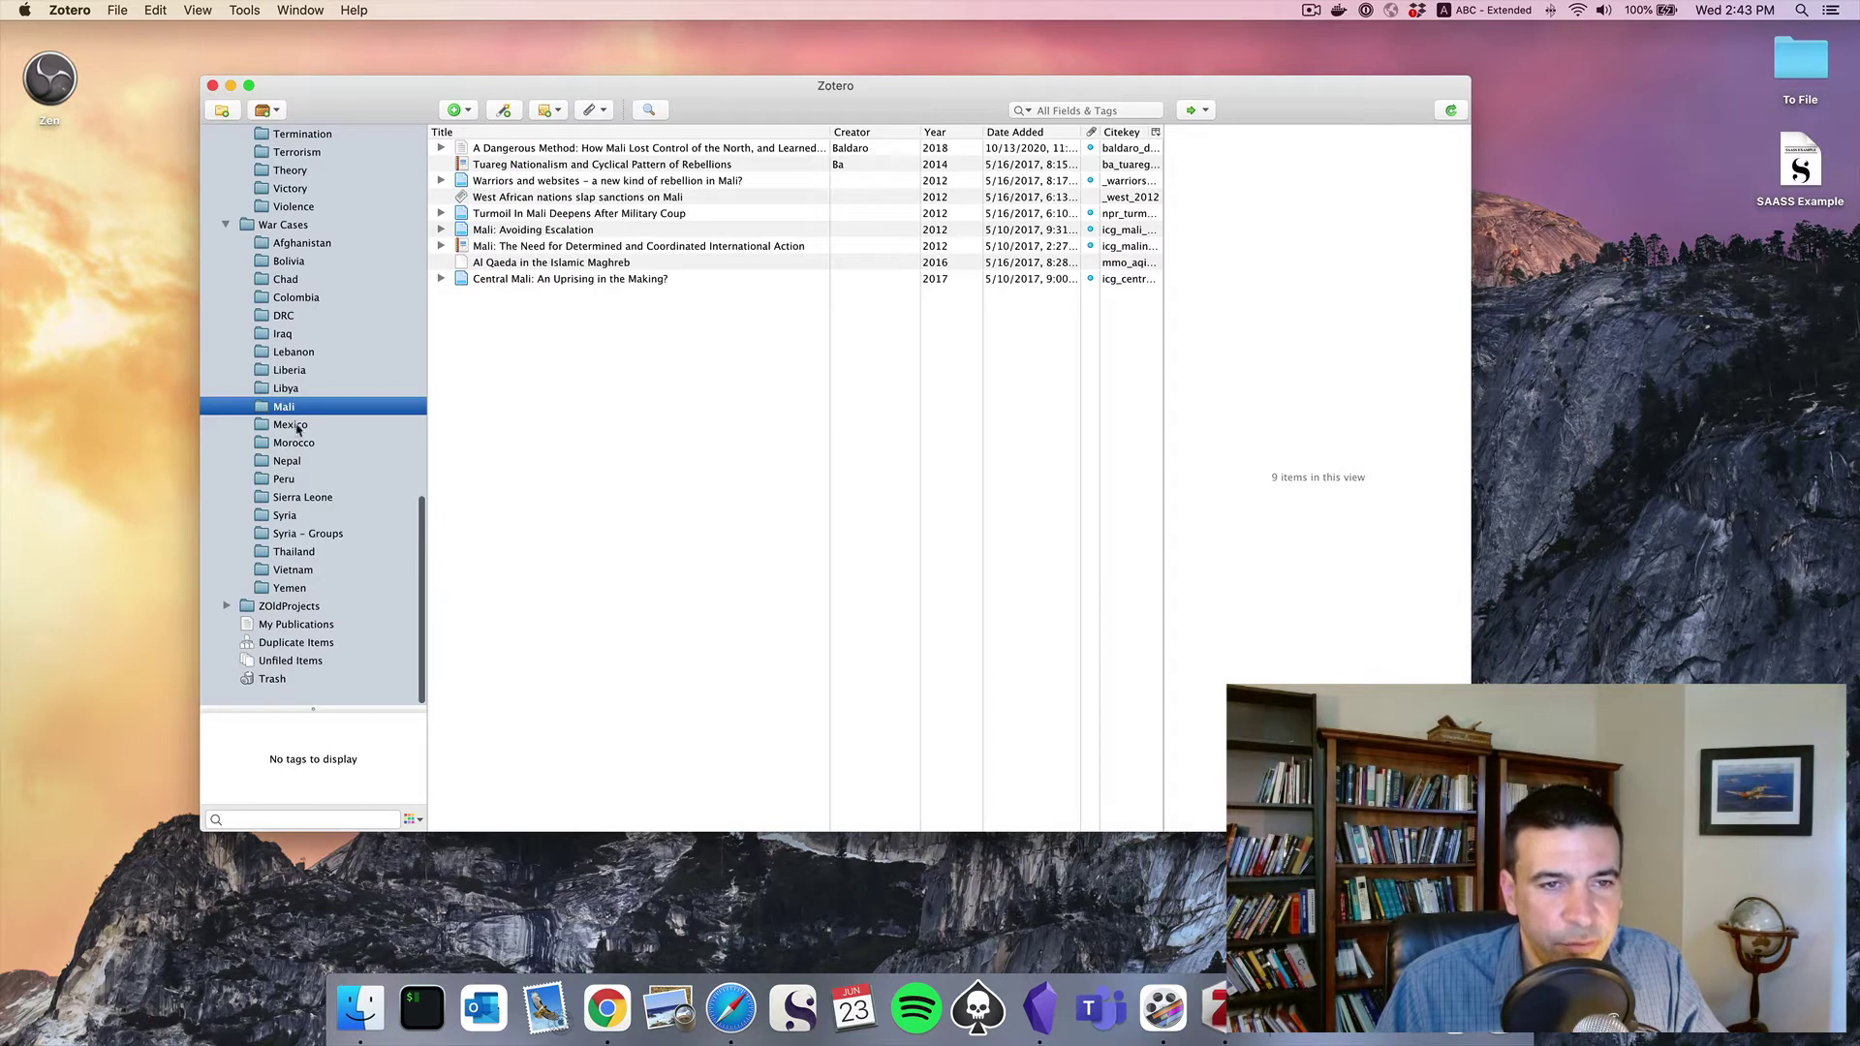
{"action": "scroll", "coordinate": [297, 429], "scroll_direction": "up", "scroll_amount": 10}
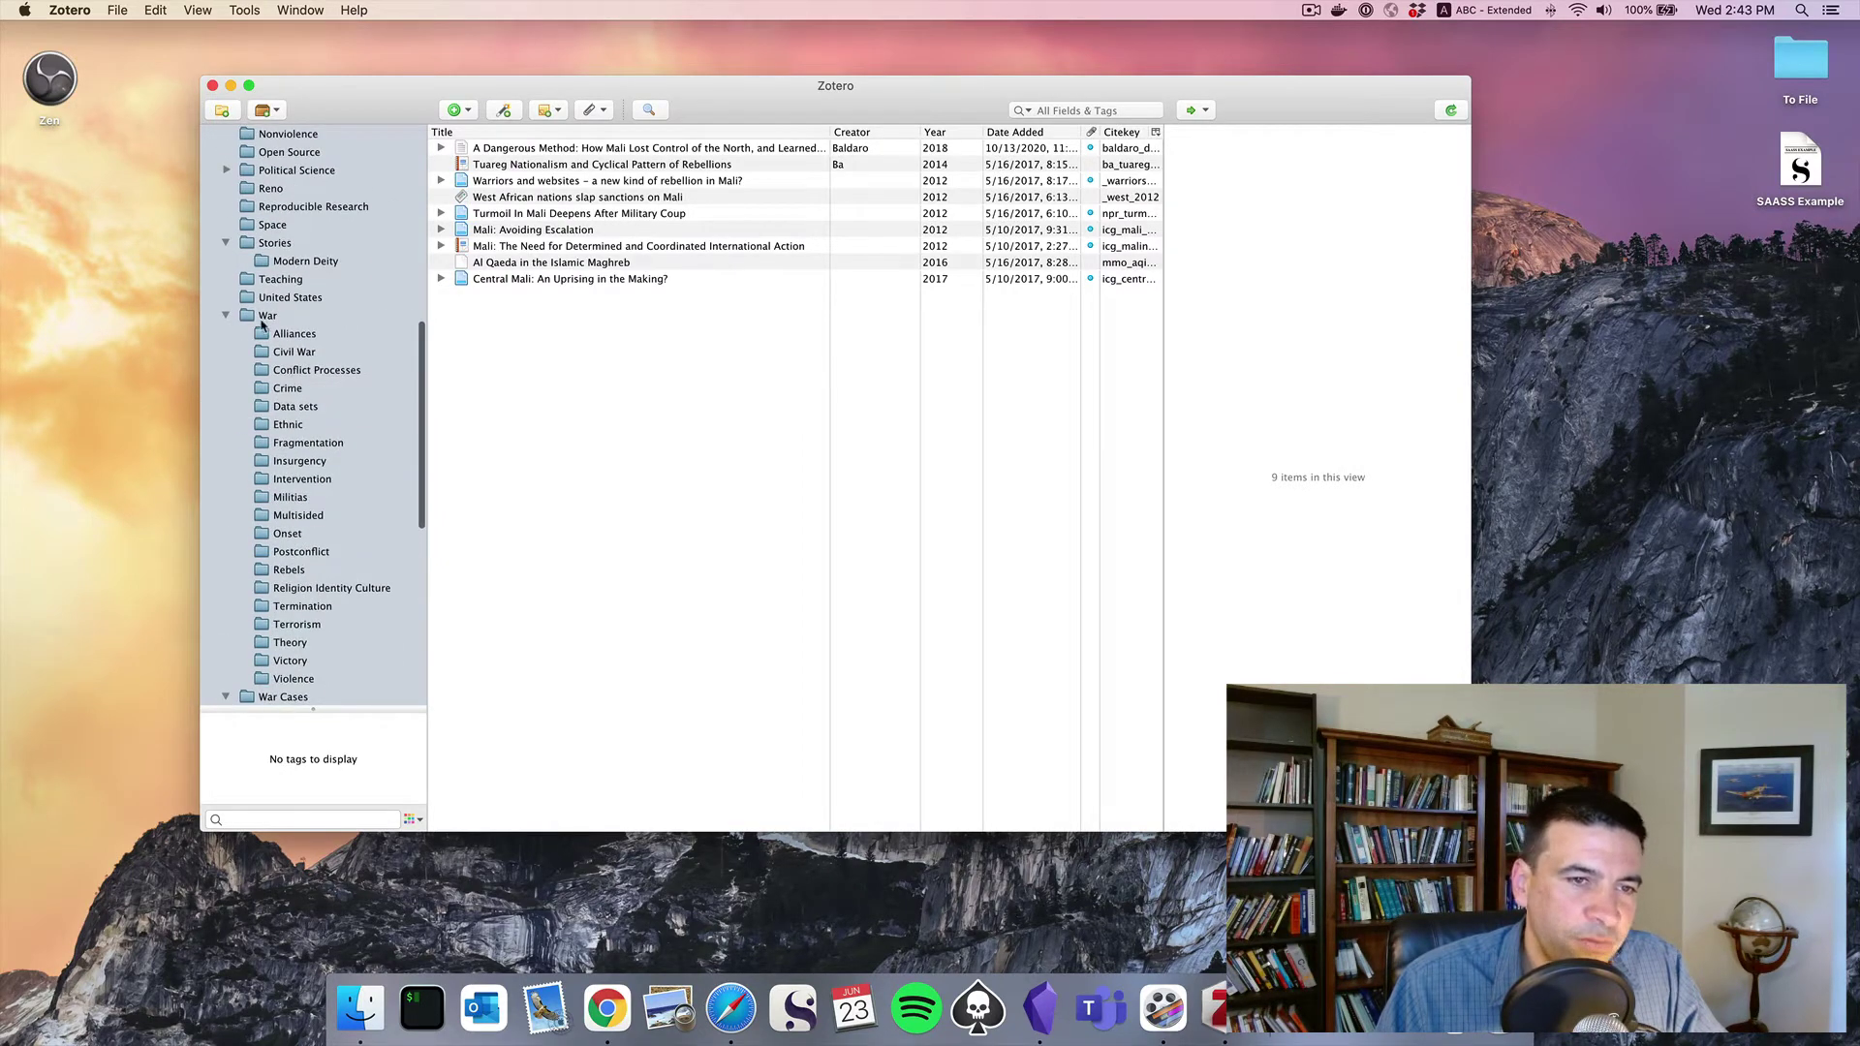
{"action": "left_click", "coordinate": [260, 318]}
{"action": "left_click", "coordinate": [296, 335]}
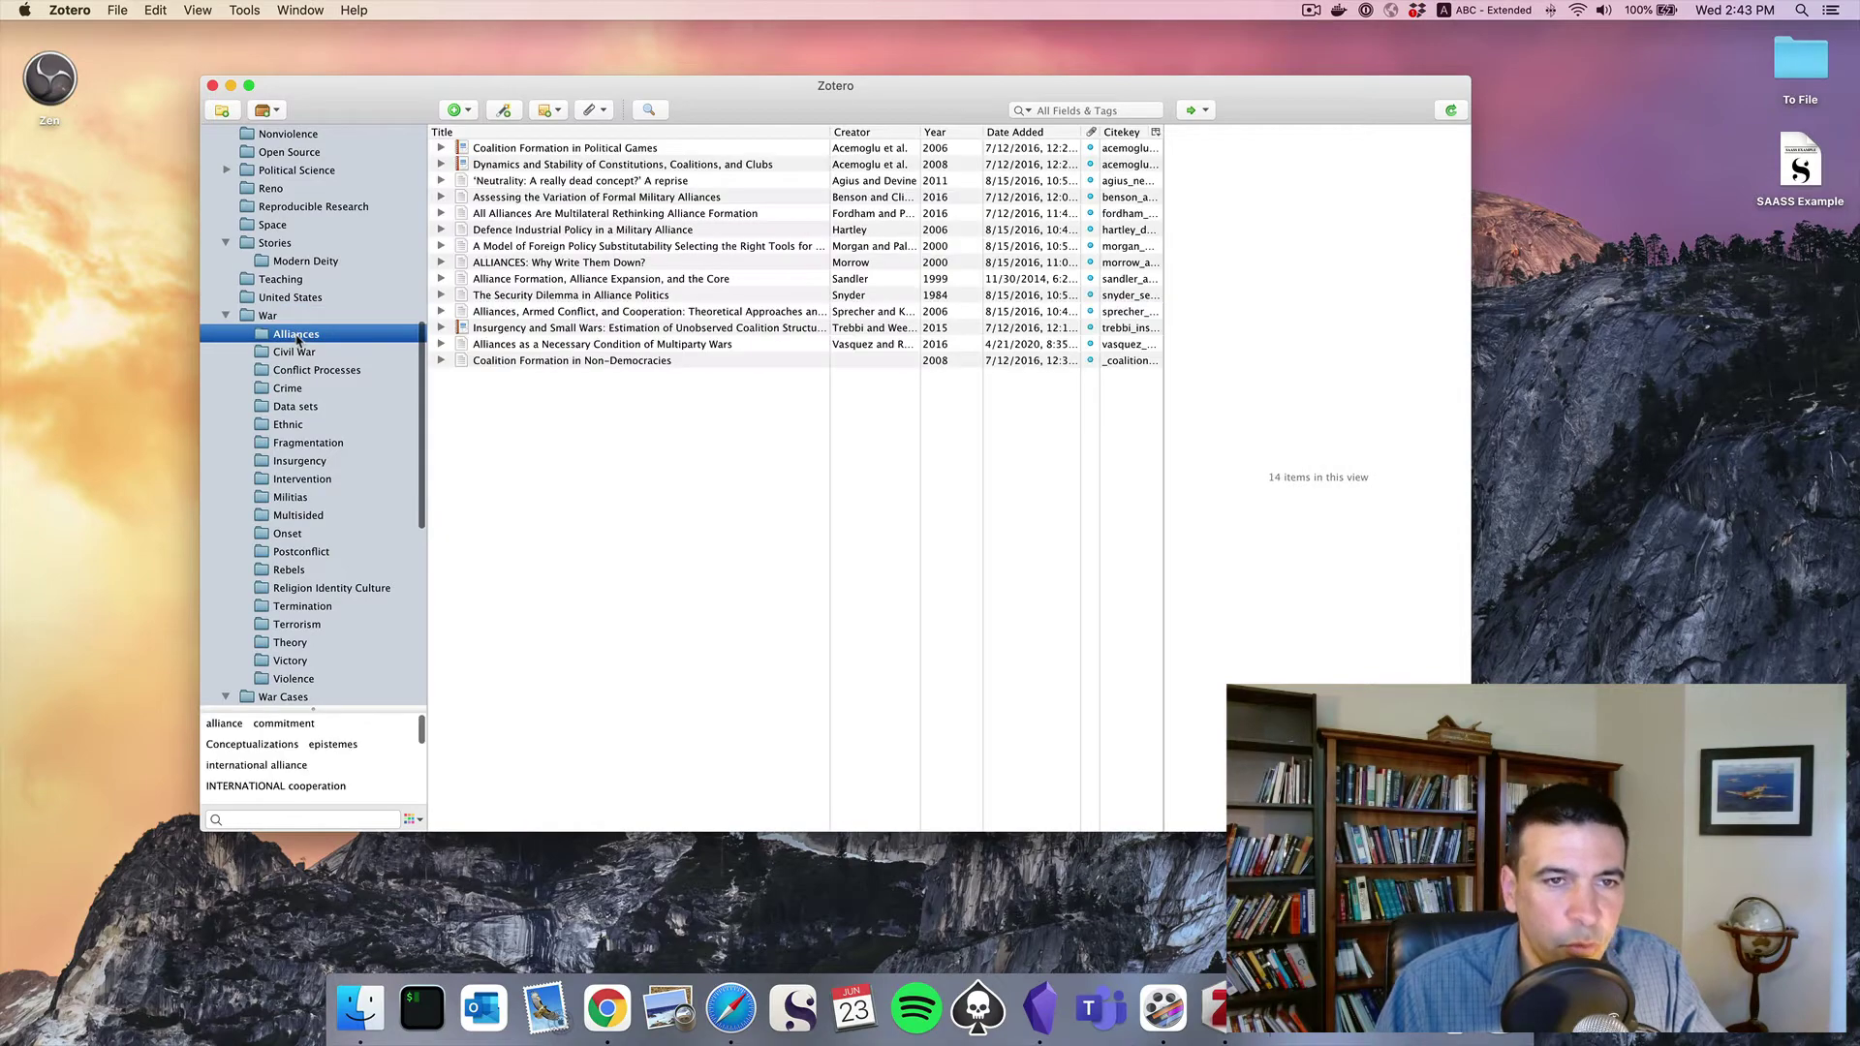
{"action": "left_click", "coordinate": [299, 355]}
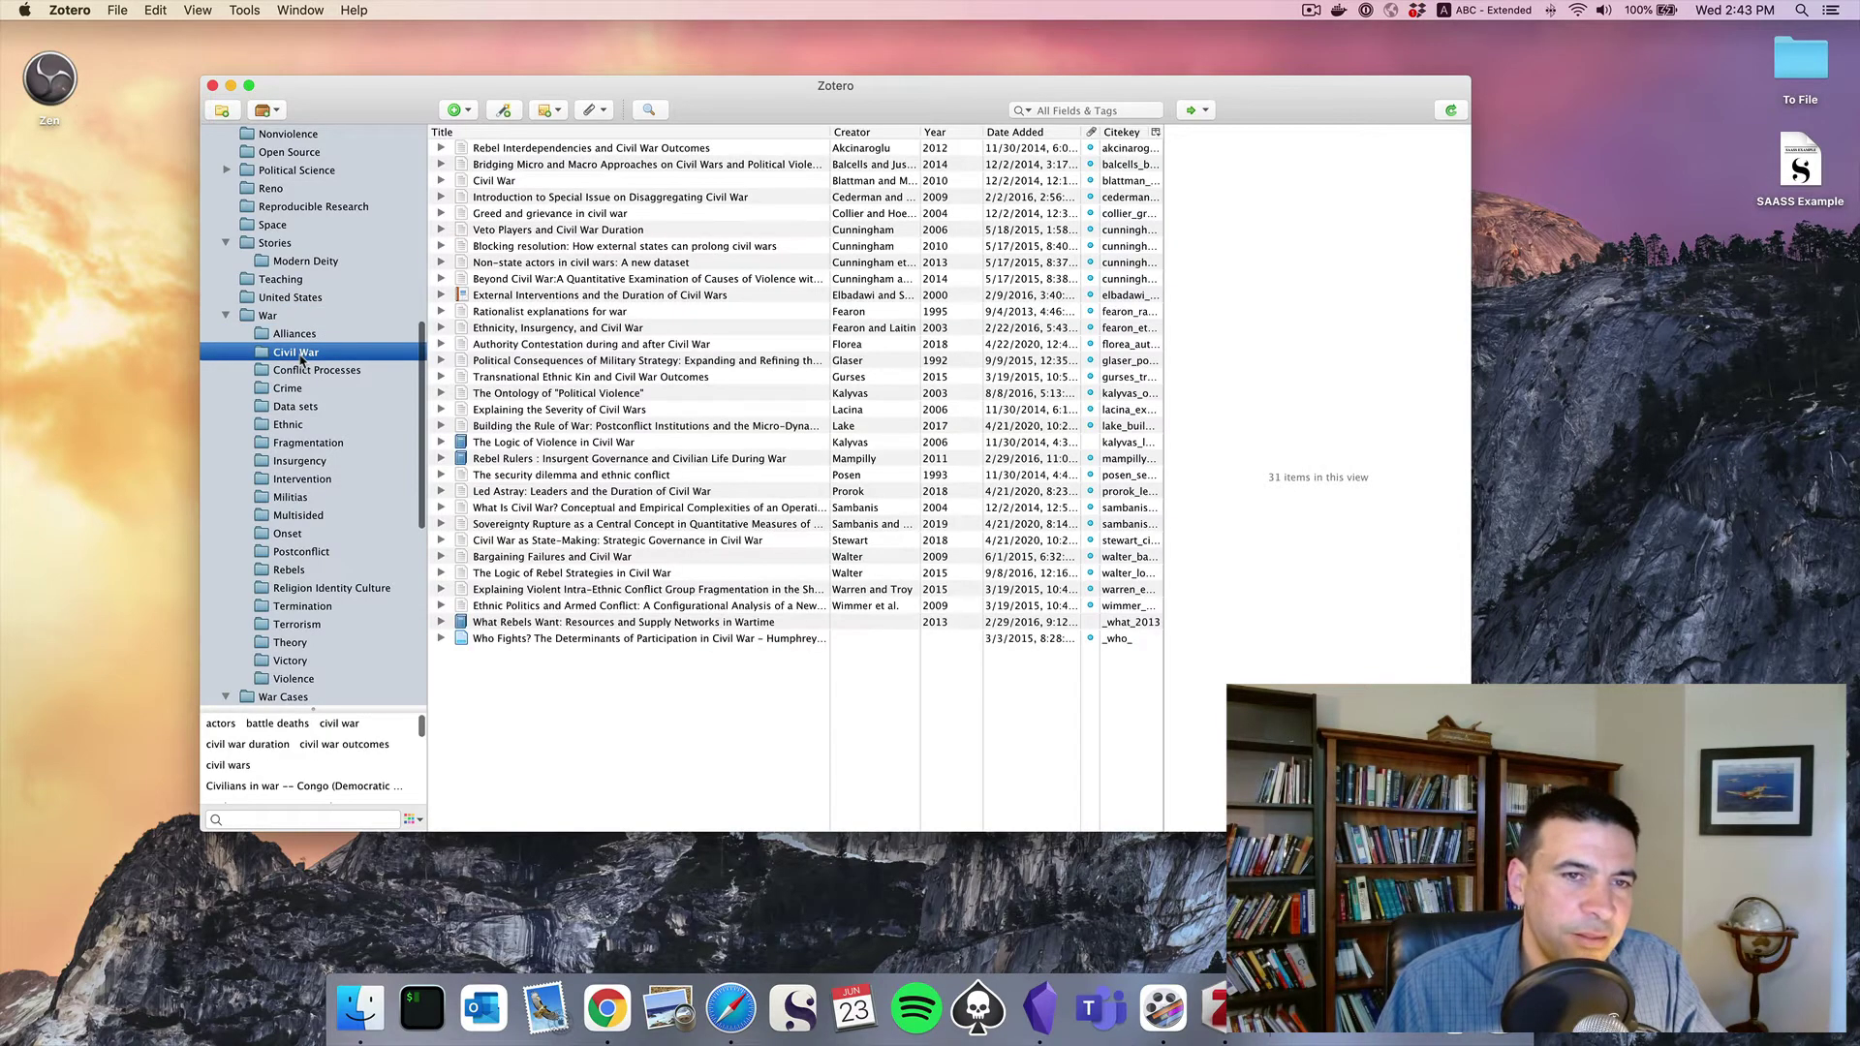
Open the Fragmentation collection and search it for 'staniland'
{"action": "left_click", "coordinate": [310, 443]}
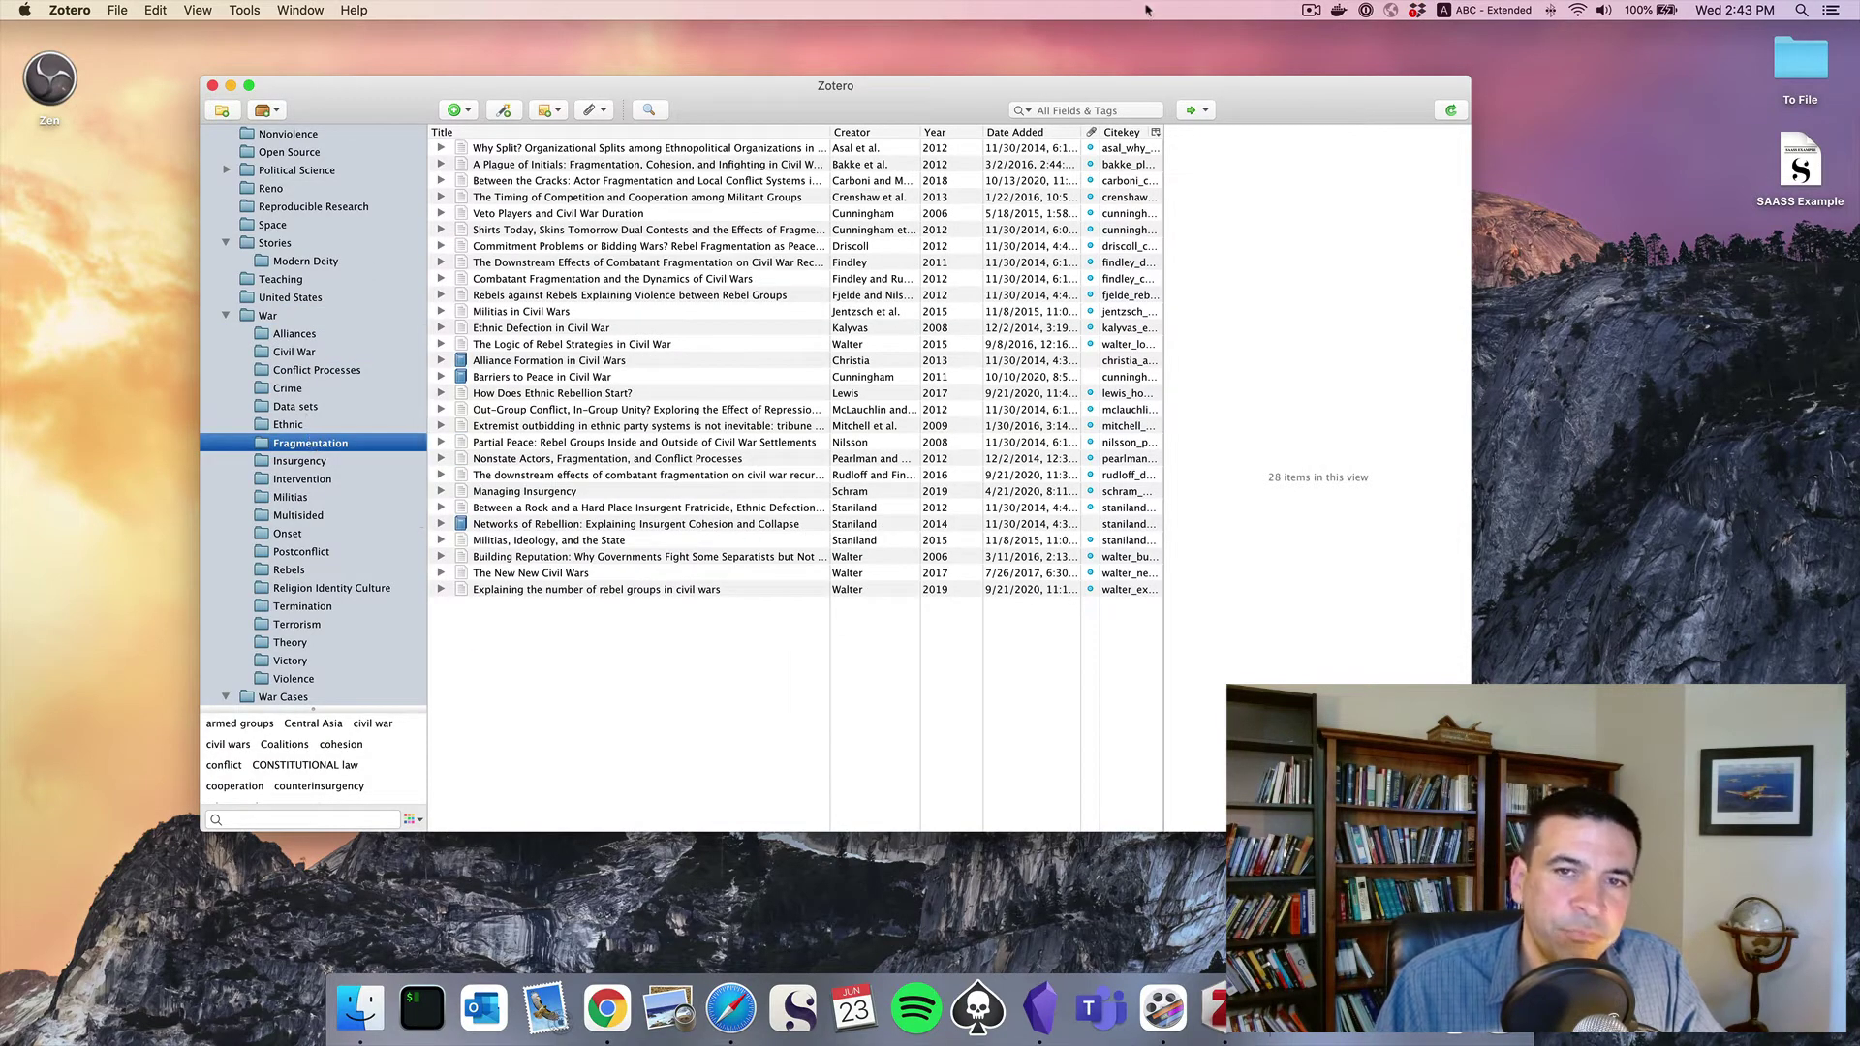
{"action": "left_click", "coordinate": [1078, 107]}
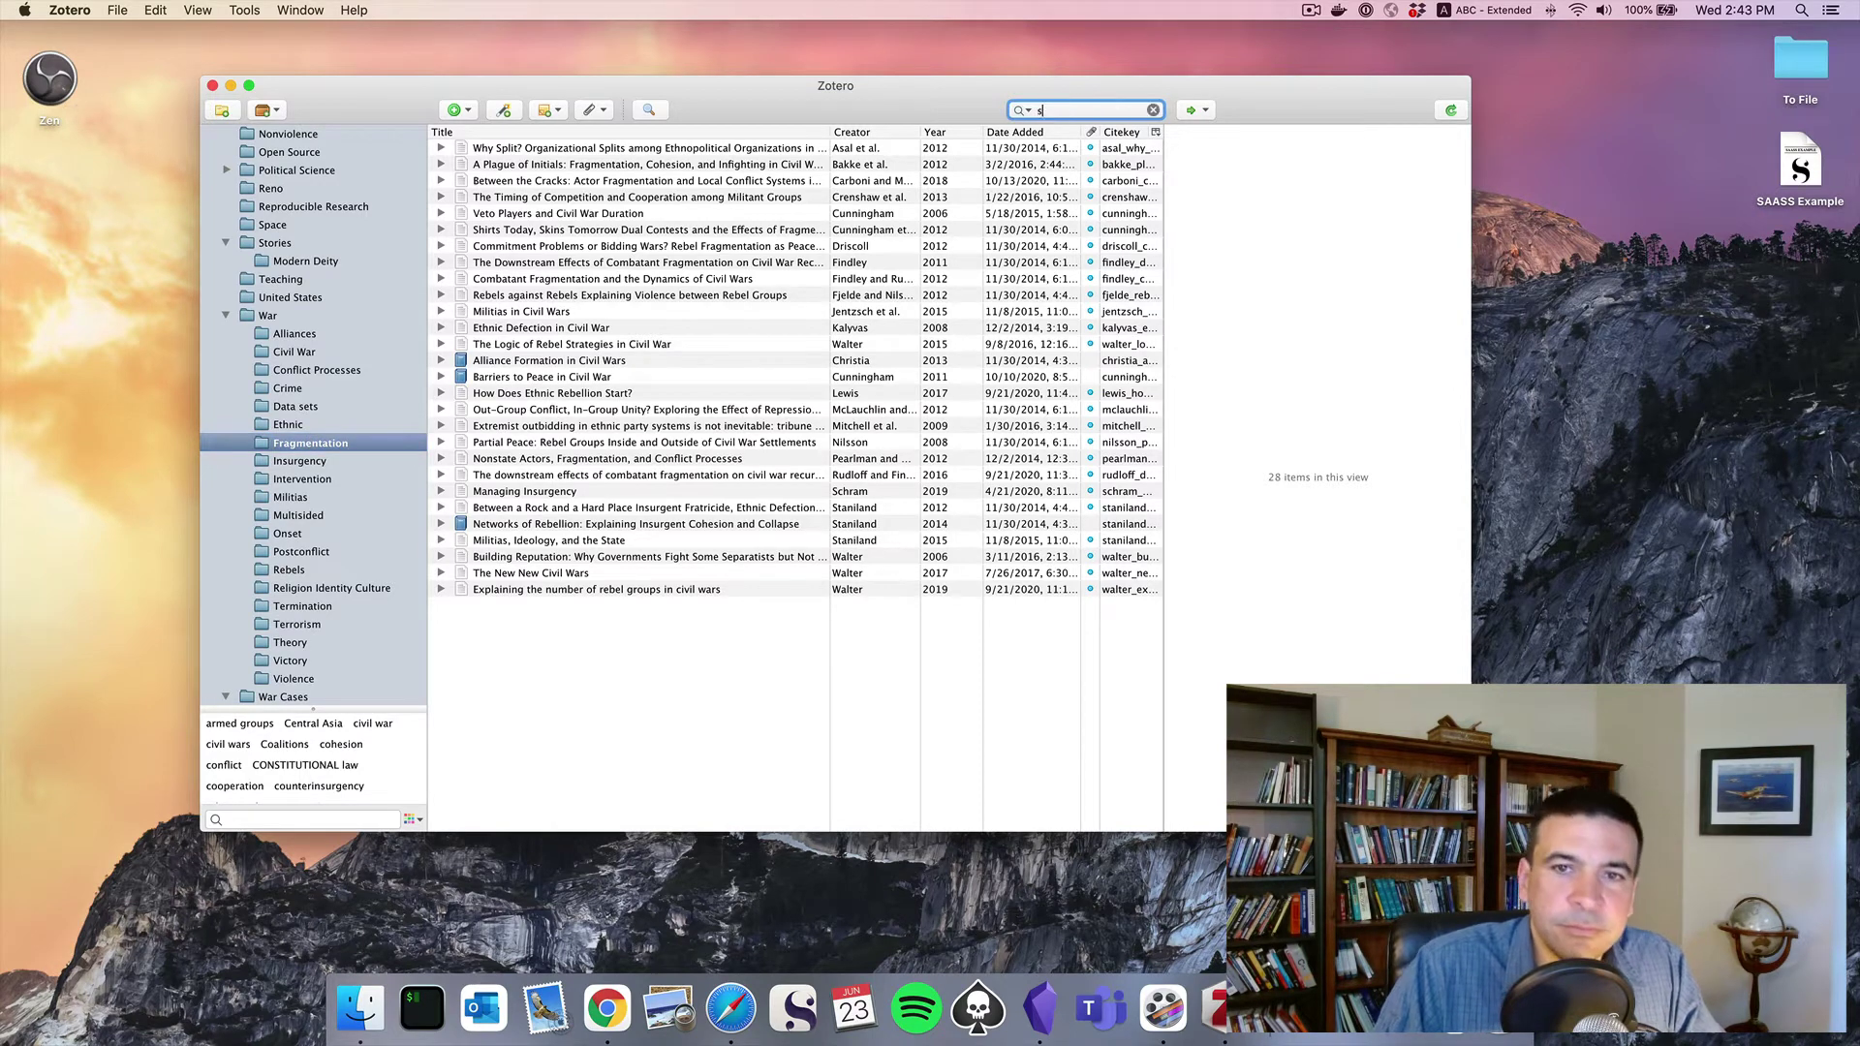
{"action": "type", "text": "staniland"}
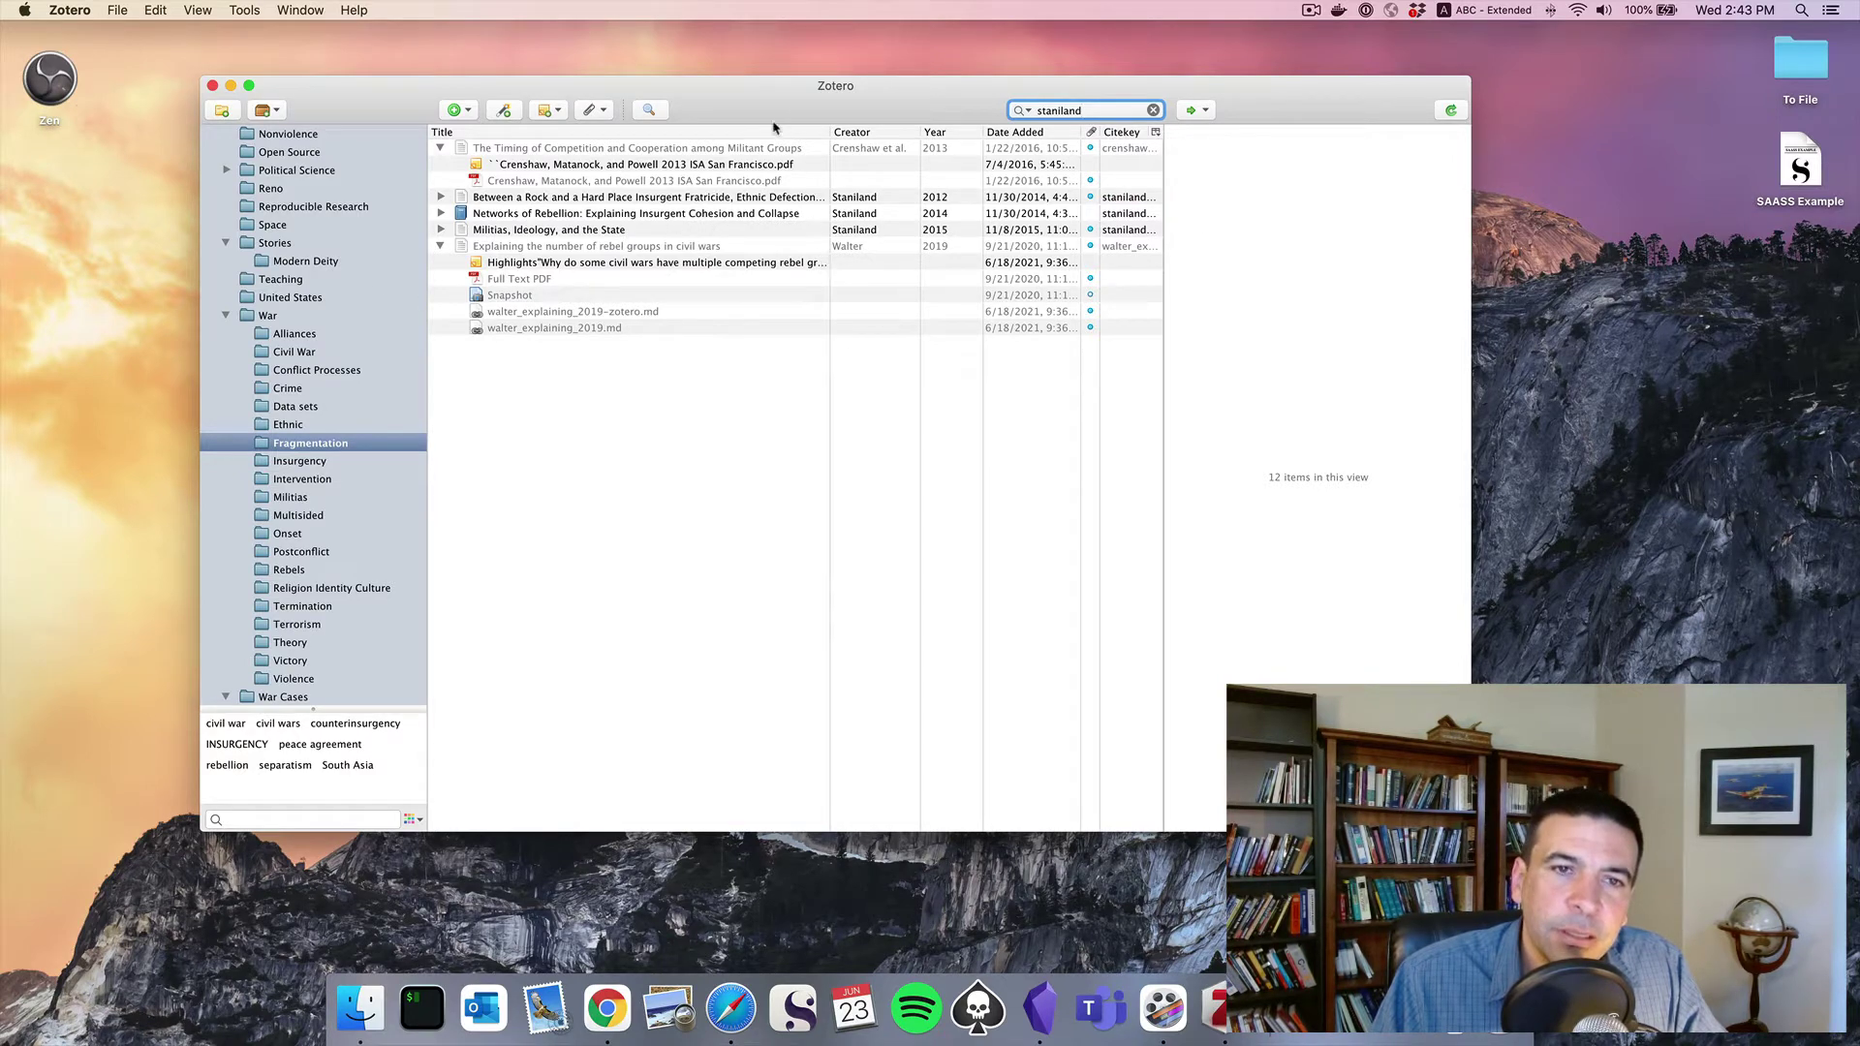
View the 2012 Between a Rock and a Hard Place article, inspecting its author and title fields unchanged
{"action": "left_click", "coordinate": [674, 199]}
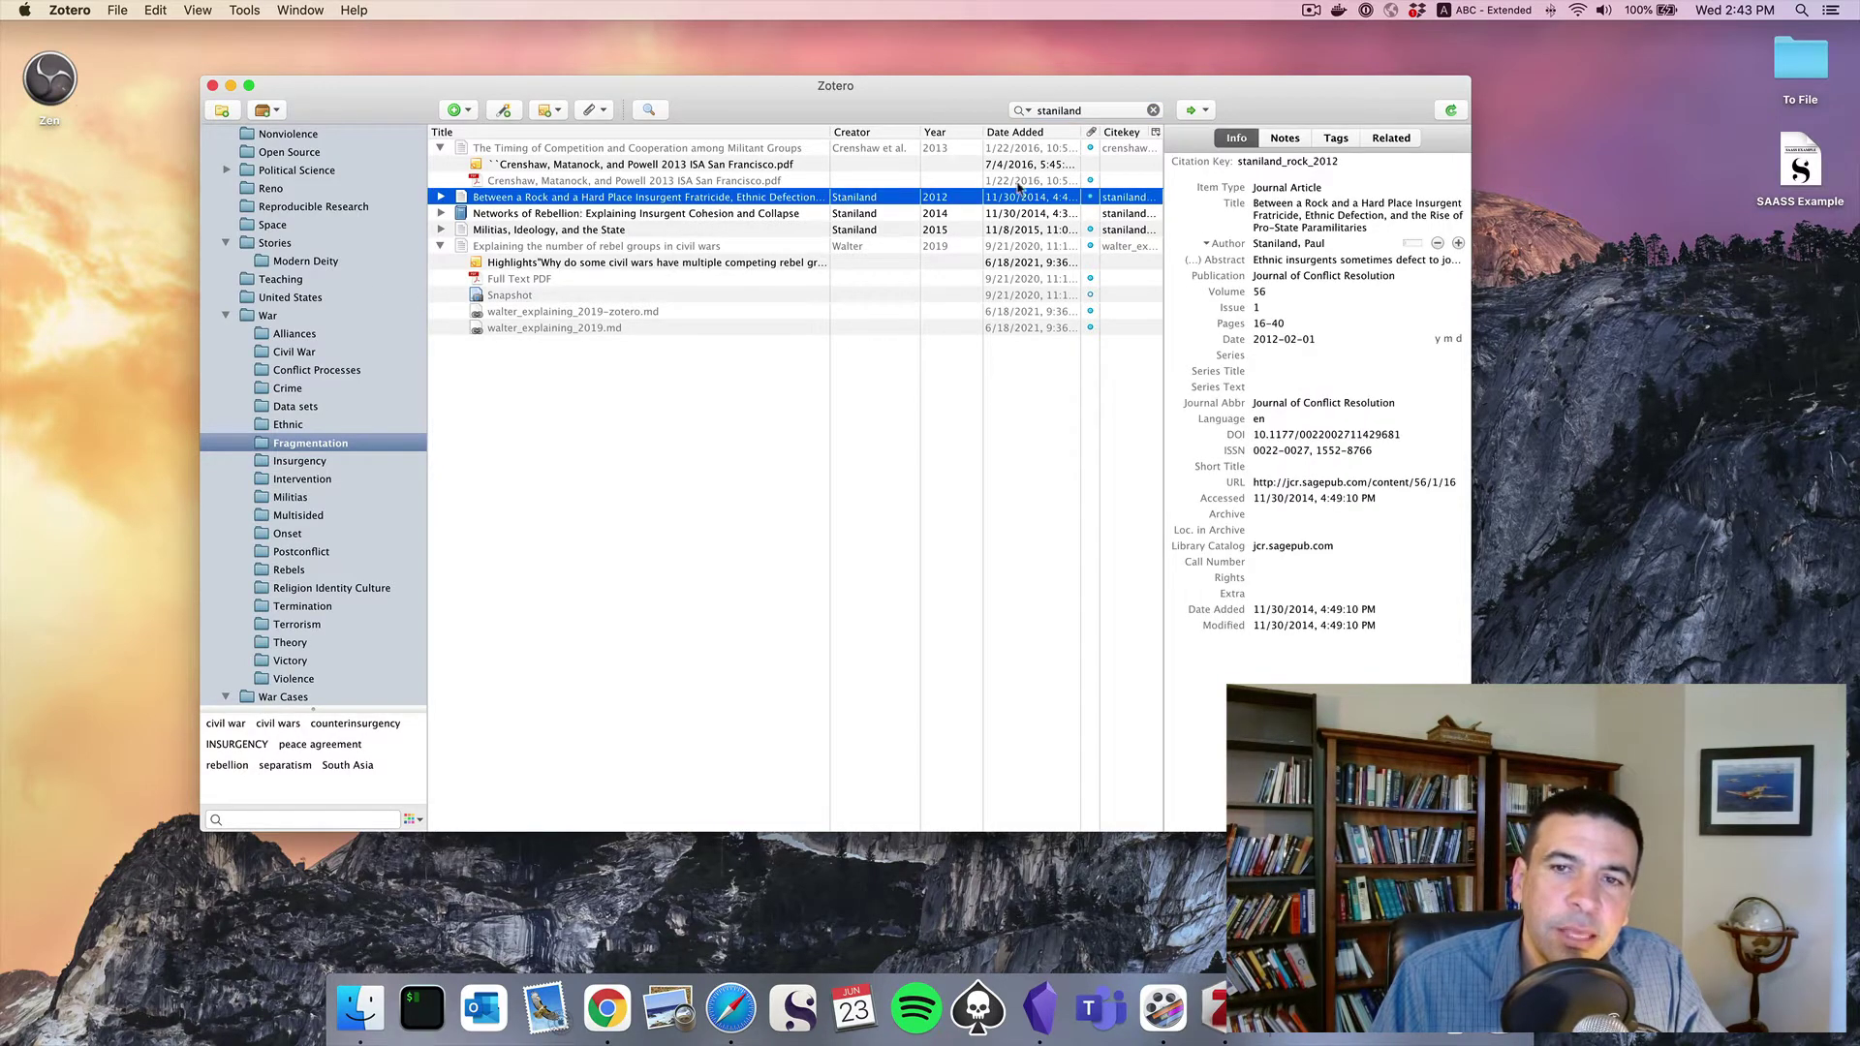
{"action": "left_click", "coordinate": [1255, 244]}
{"action": "left_click", "coordinate": [1291, 205]}
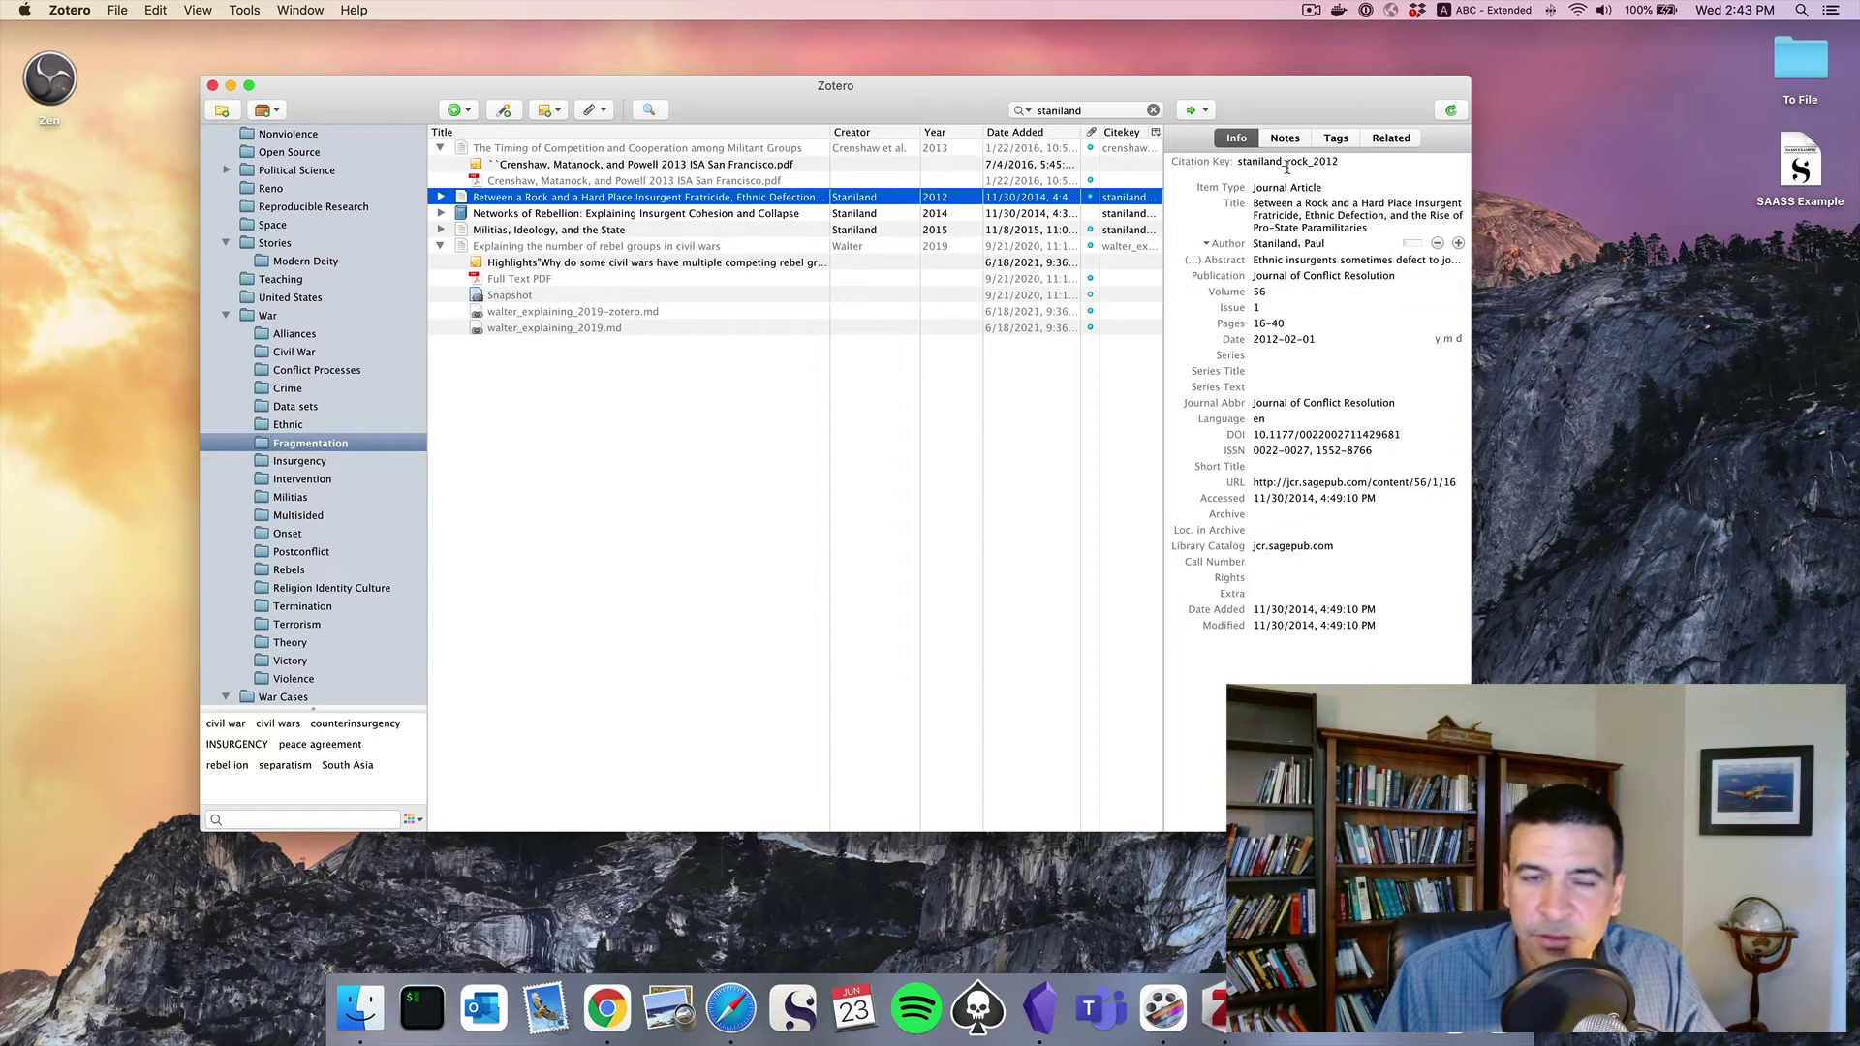
{"action": "left_click", "coordinate": [1314, 244]}
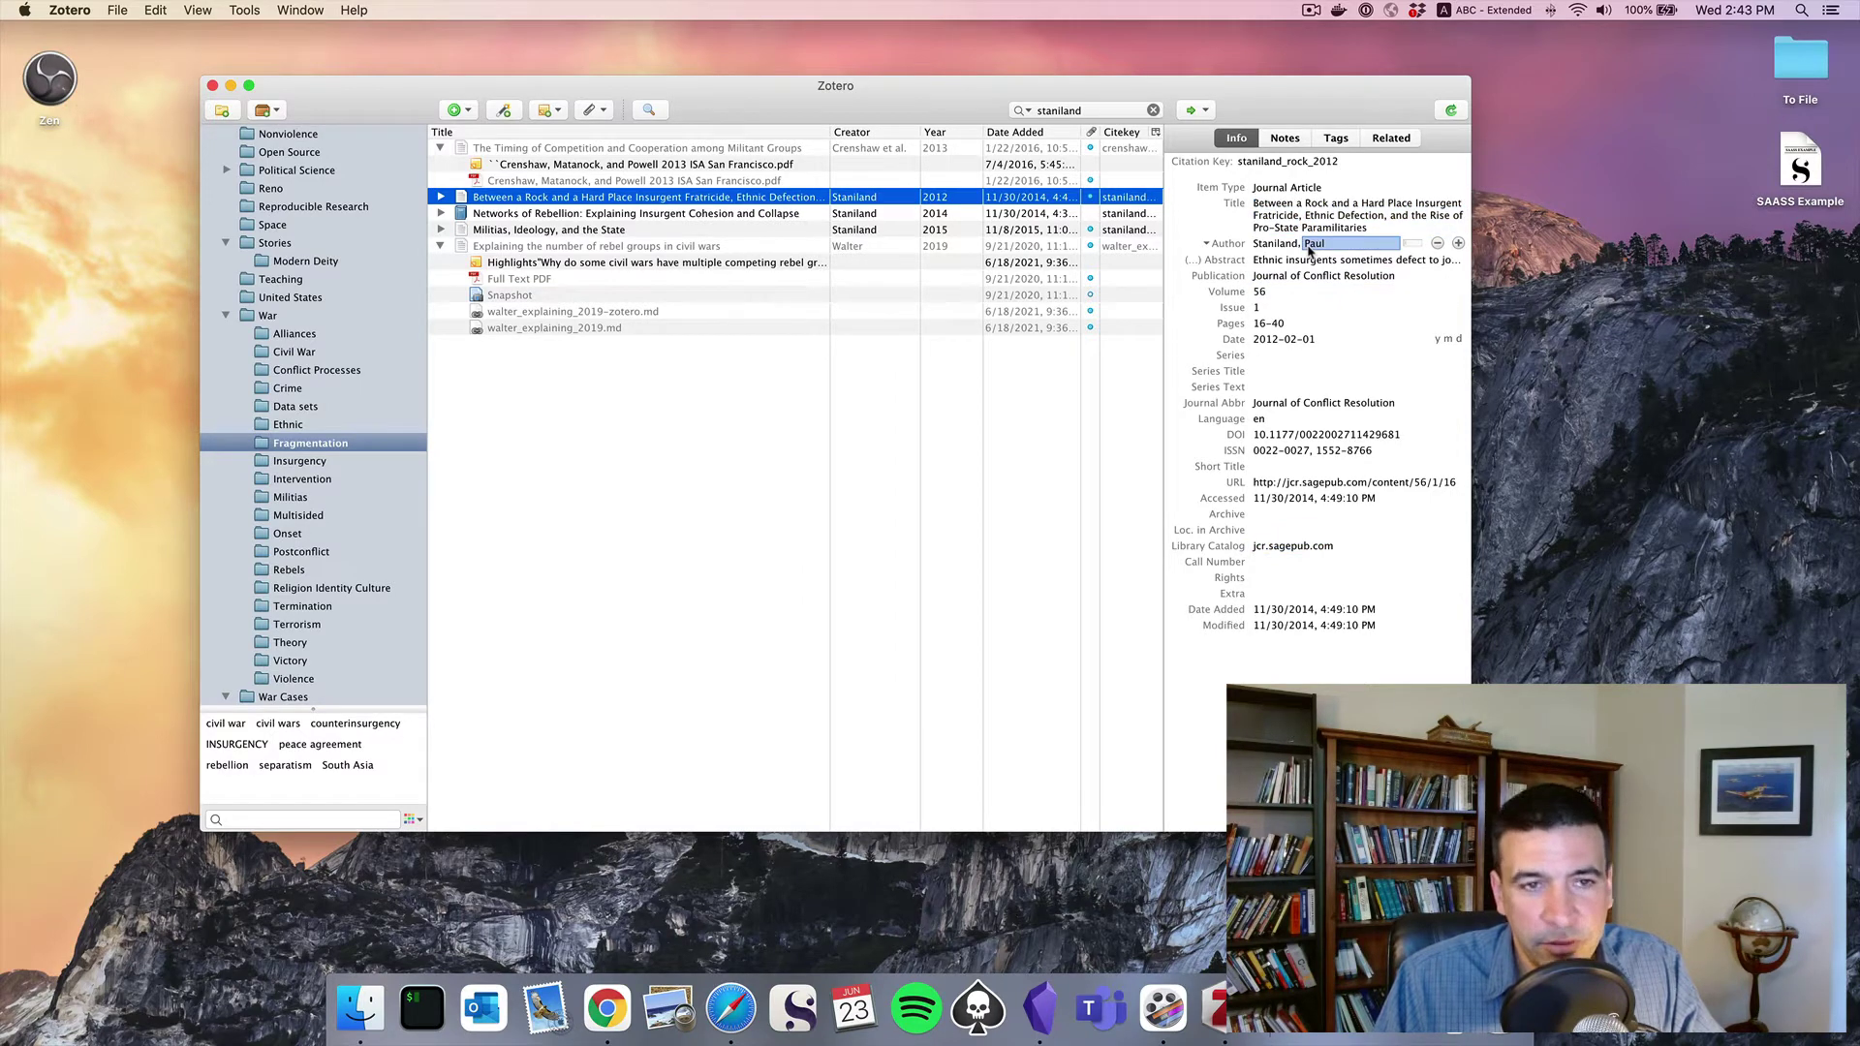
{"action": "left_click", "coordinate": [1299, 219]}
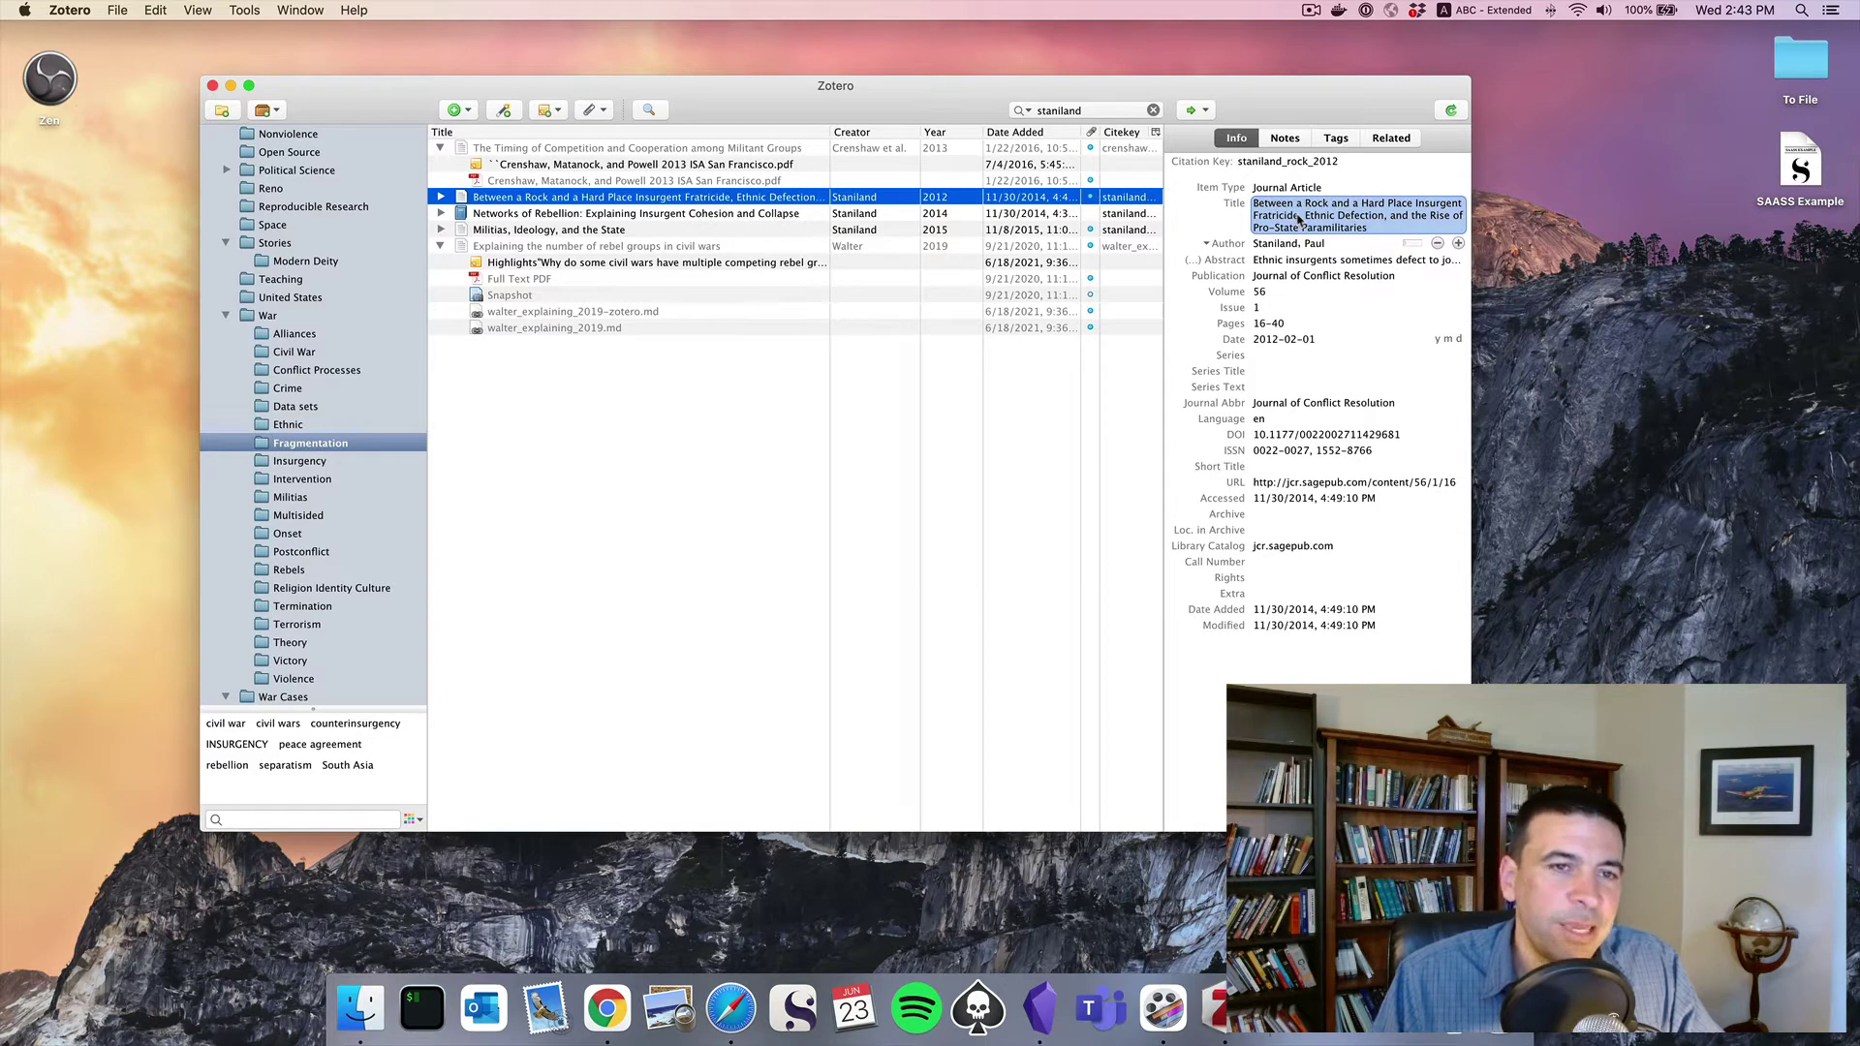
{"action": "key", "text": "Return"}
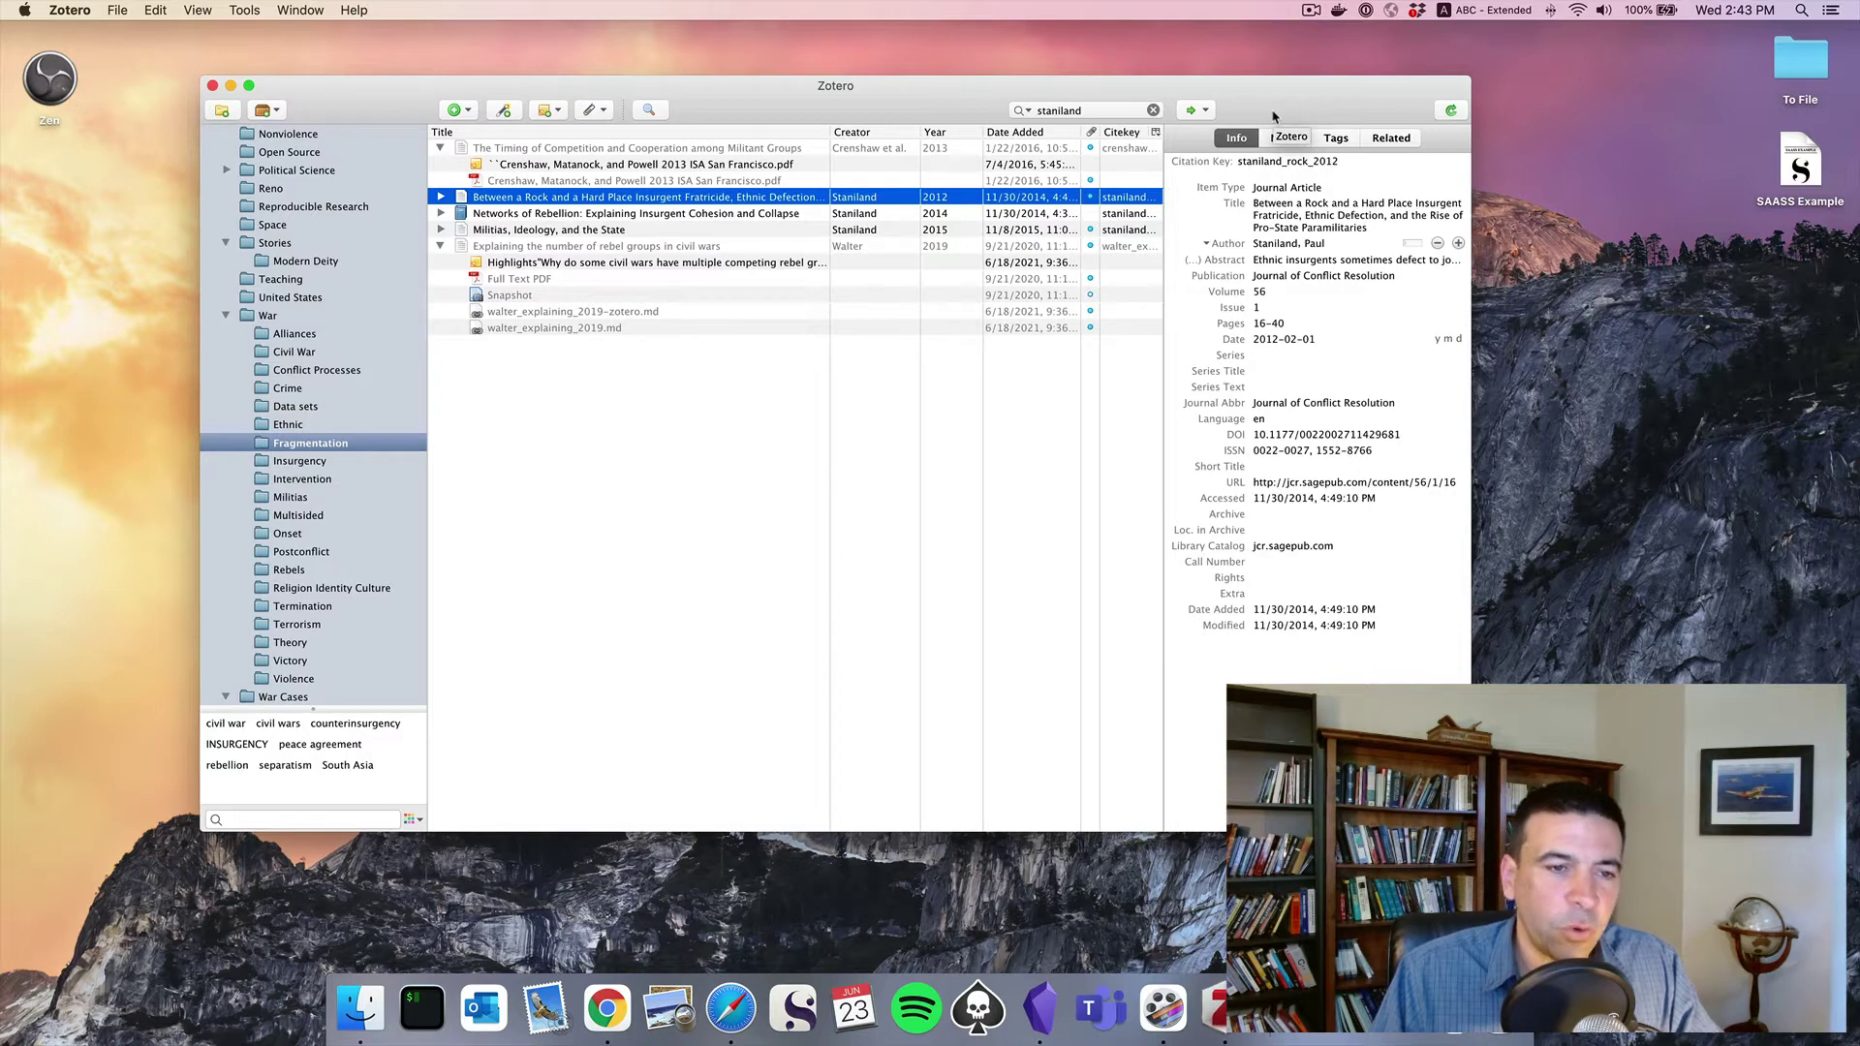
Reposition the Zotero window rightward, then lower on the desktop
{"action": "left_click_drag", "start_coordinate": [1273, 115], "coordinate": [1389, 110]}
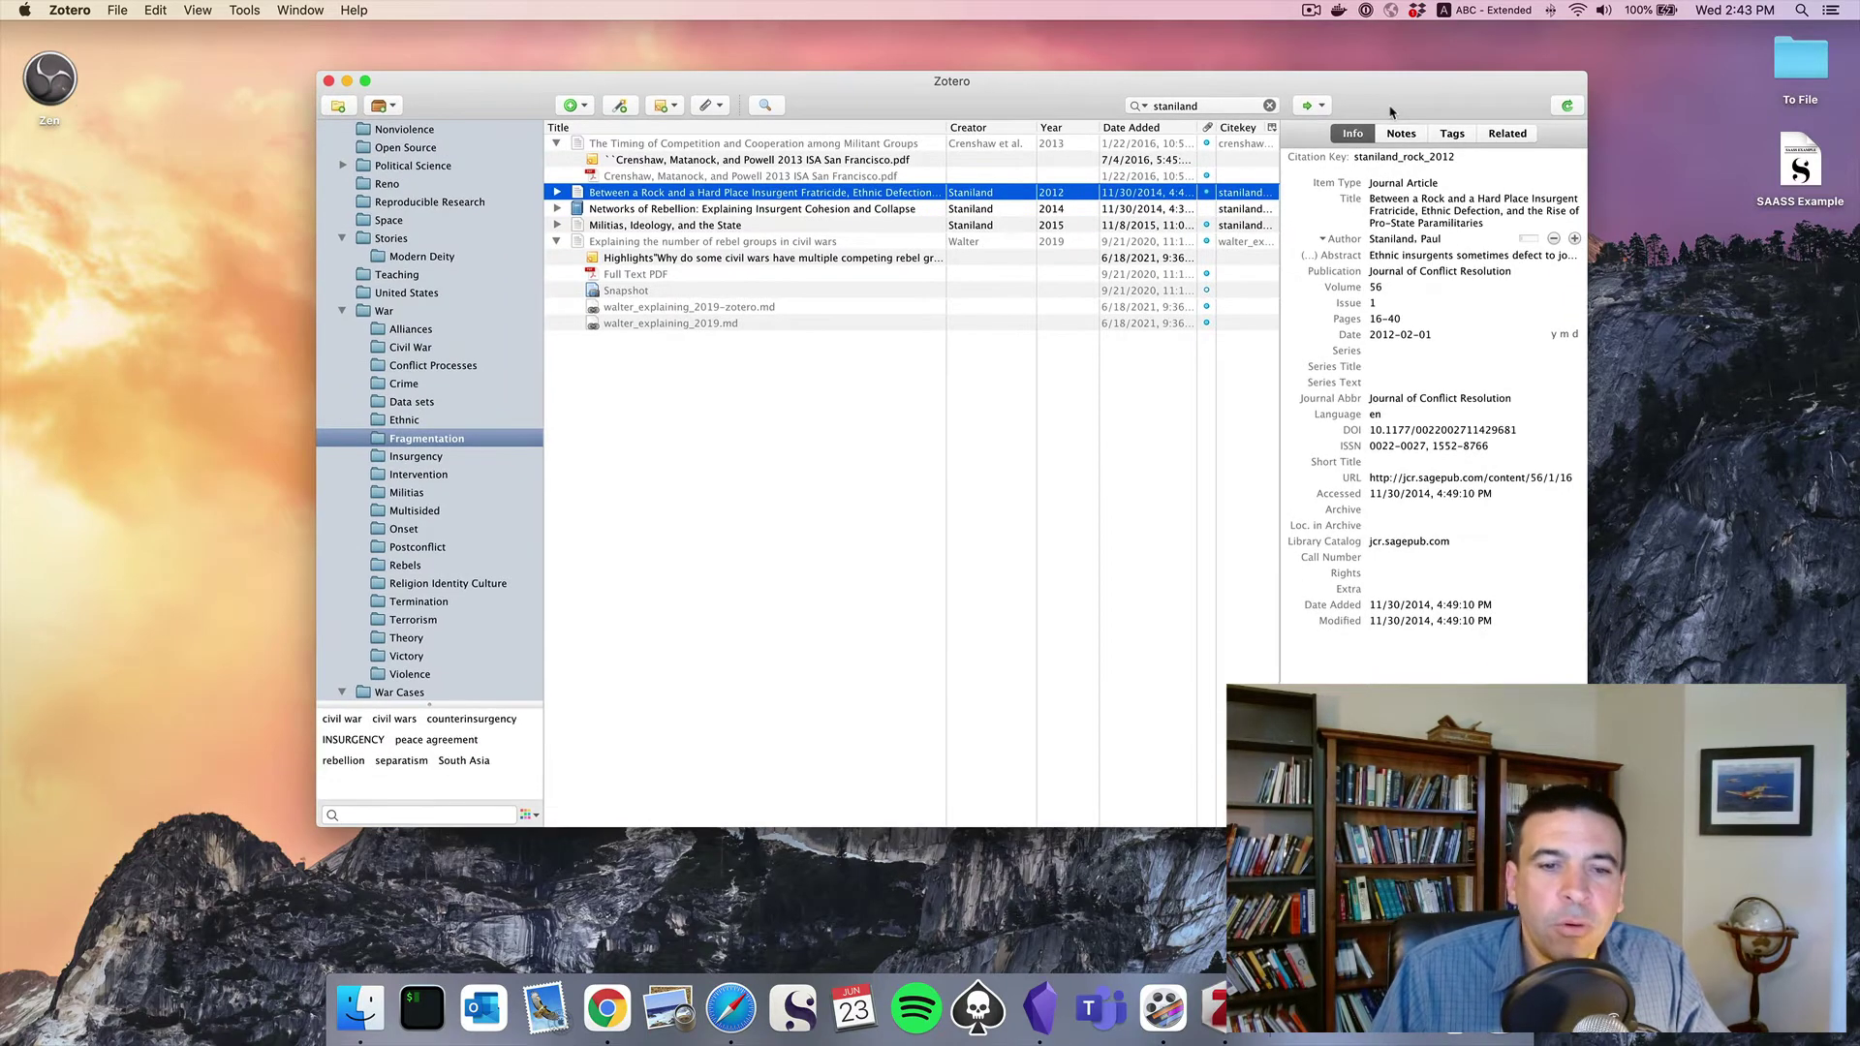
{"action": "left_click_drag", "start_coordinate": [479, 113], "coordinate": [450, 197]}
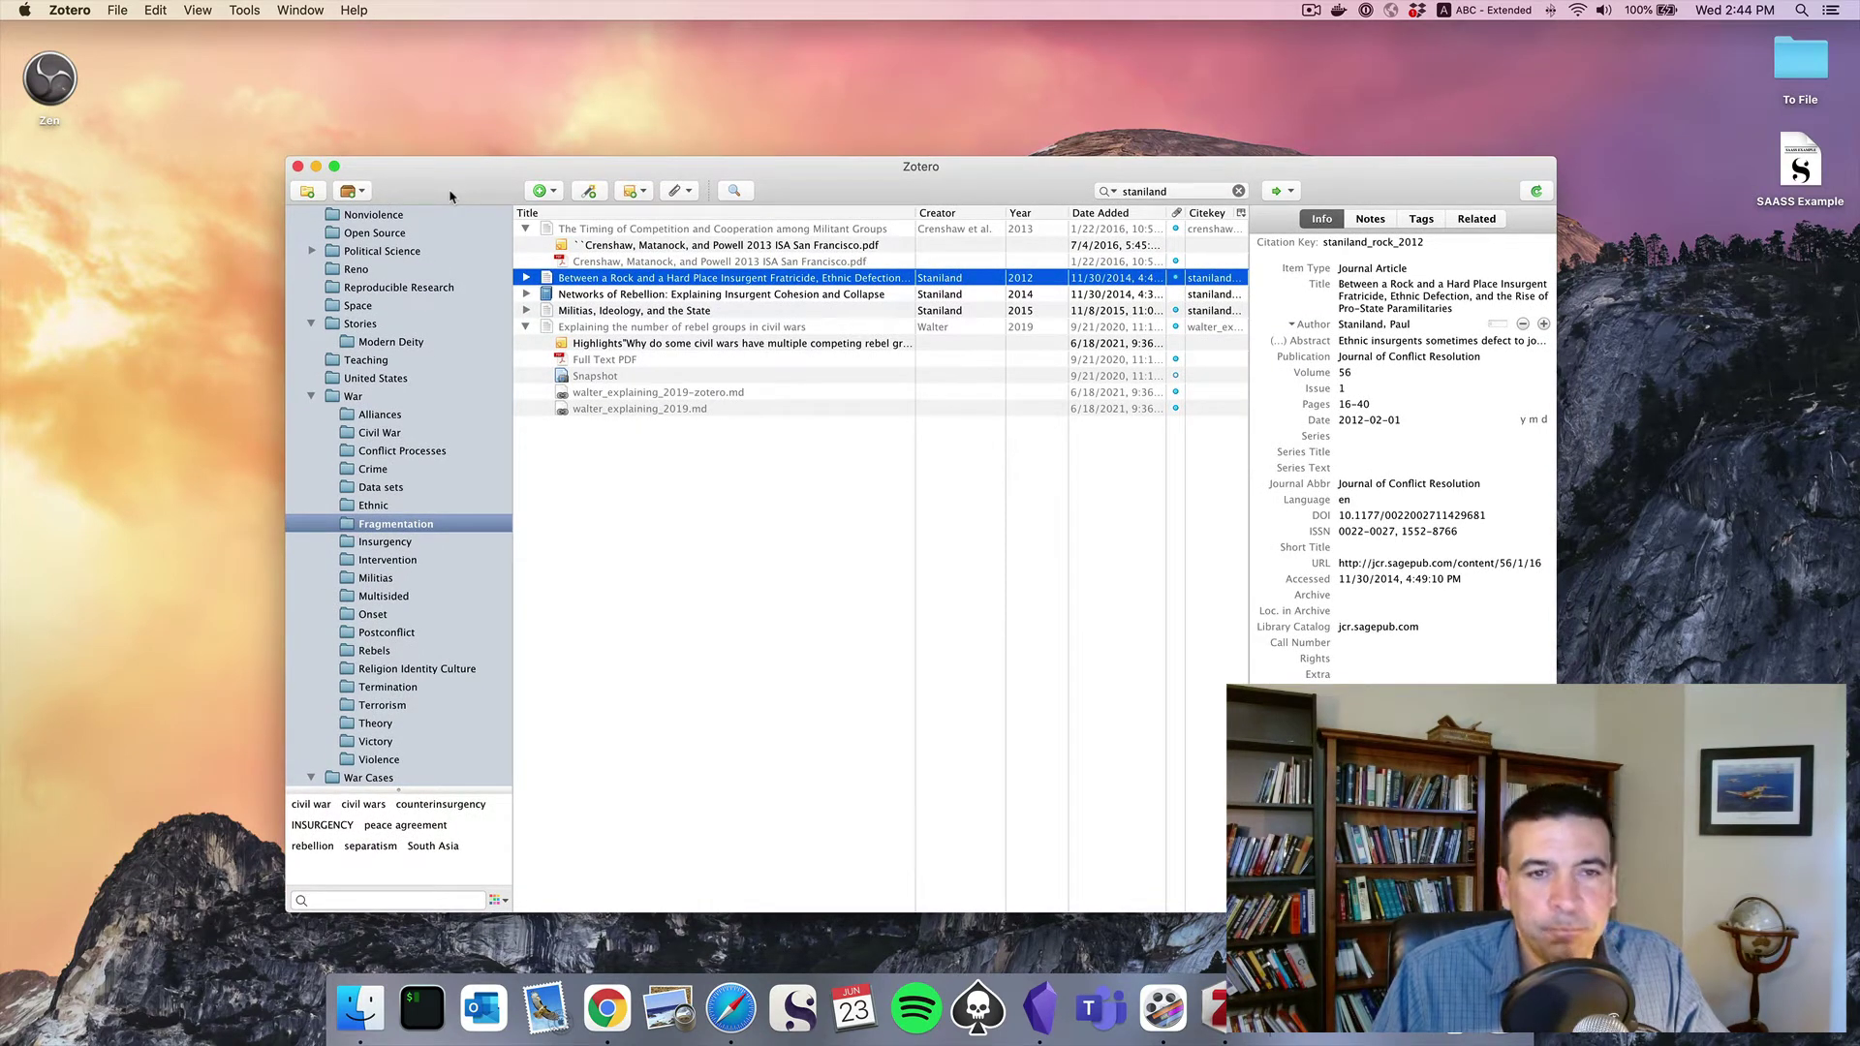
{"action": "mouse_move", "coordinate": [449, 197]}
{"action": "left_mouse_down"}
{"action": "mouse_move", "coordinate": [465, 232]}
{"action": "mouse_move", "coordinate": [450, 226]}
{"action": "left_mouse_up"}
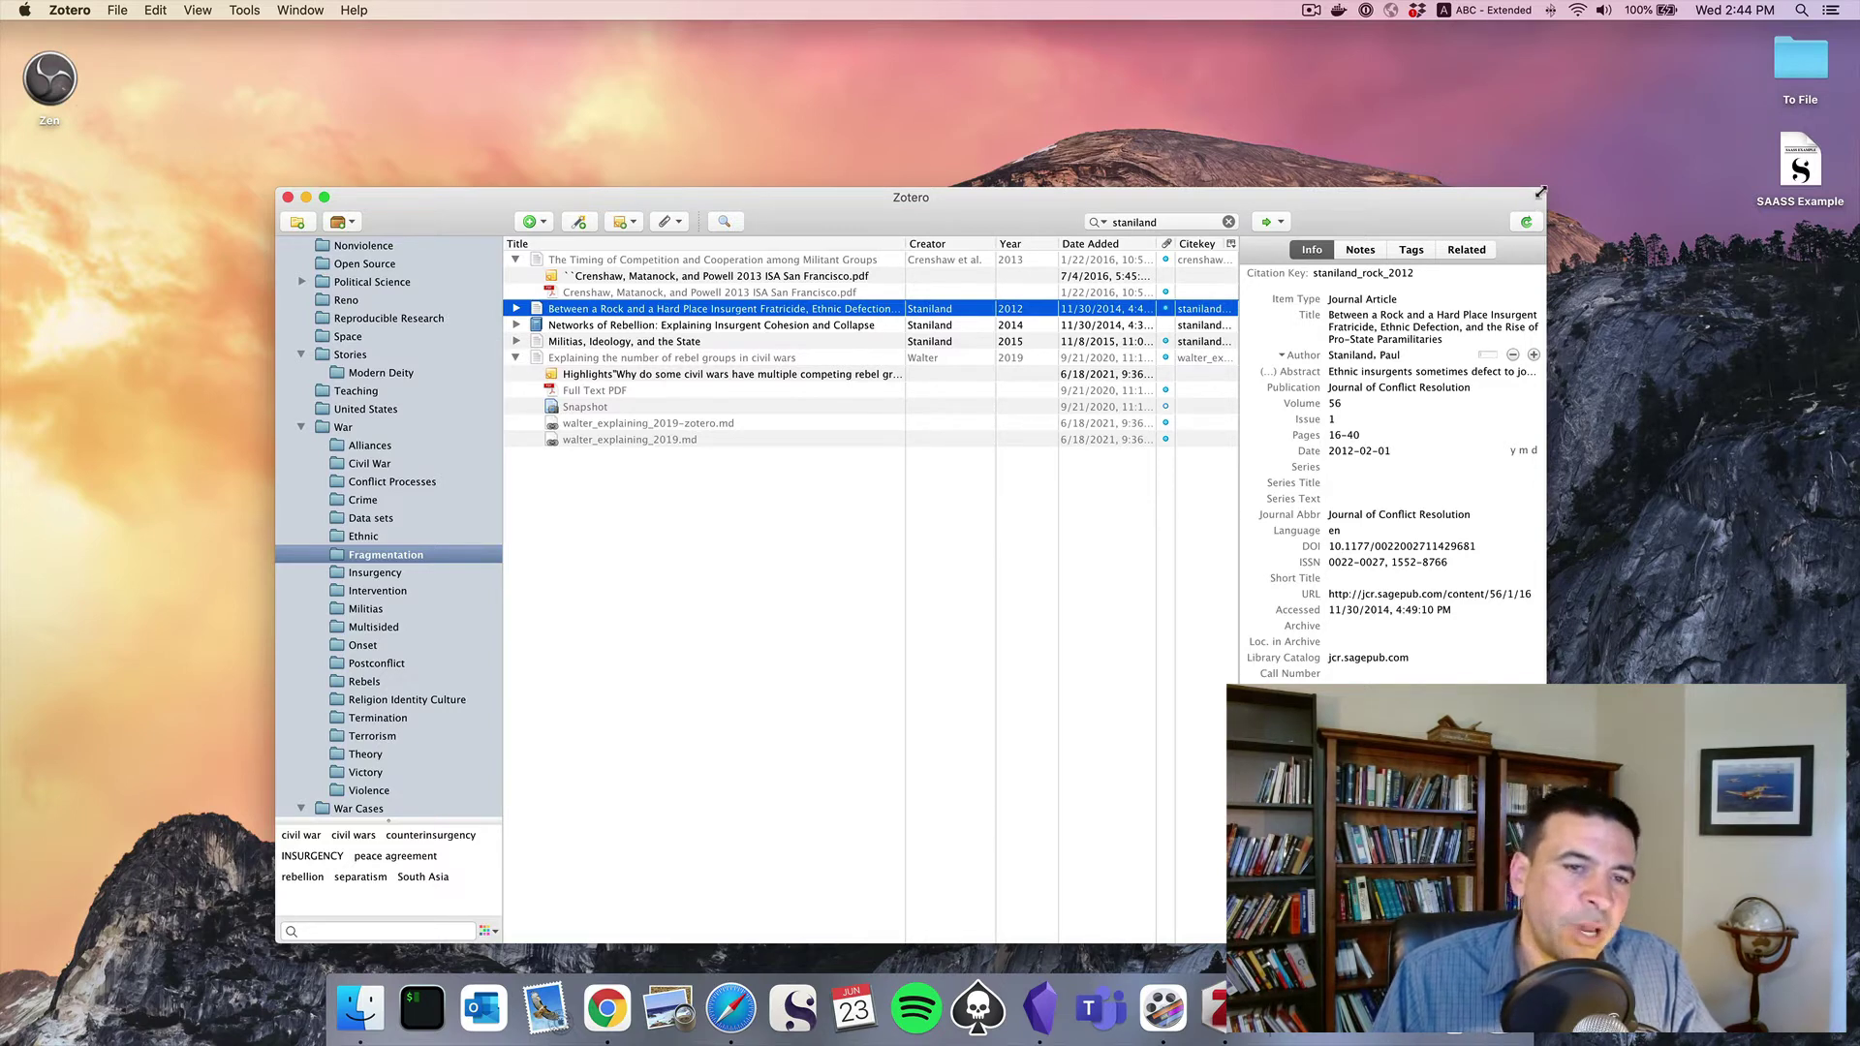
{"action": "key", "text": "super+Tab"}
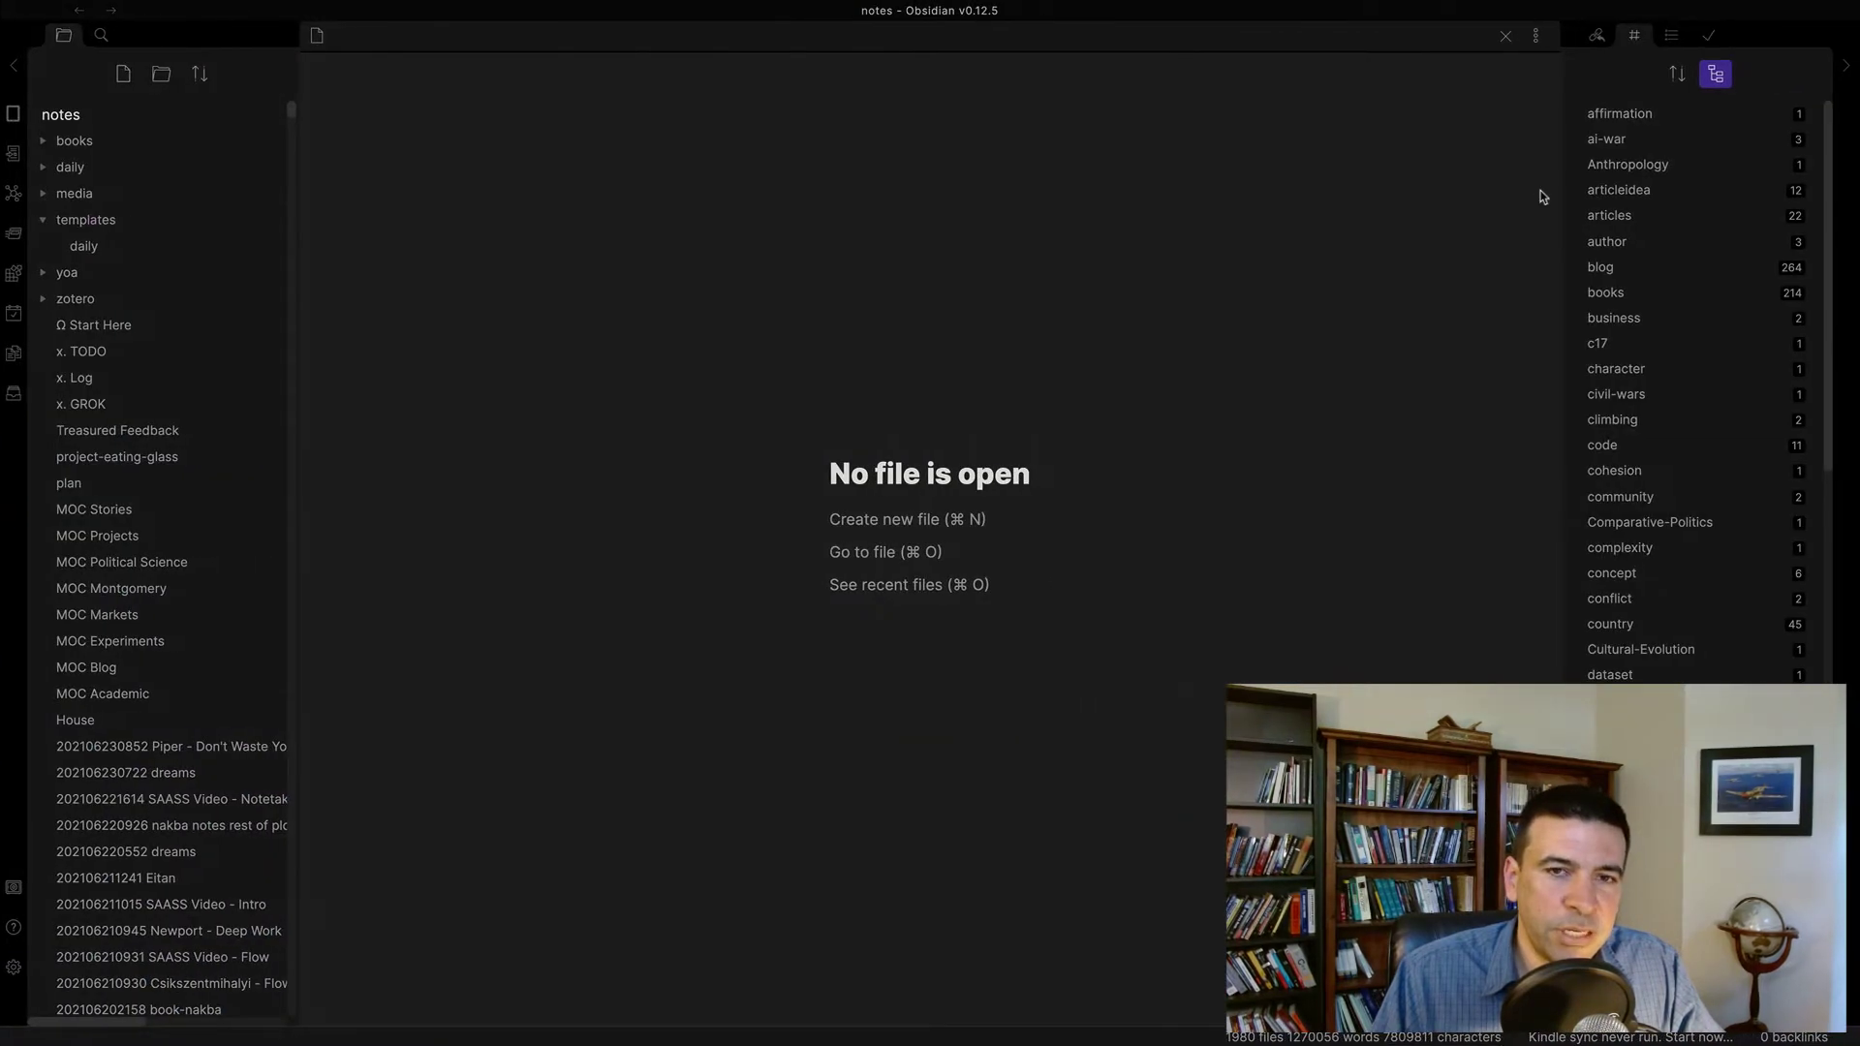
{"action": "key", "text": "super+Tab"}
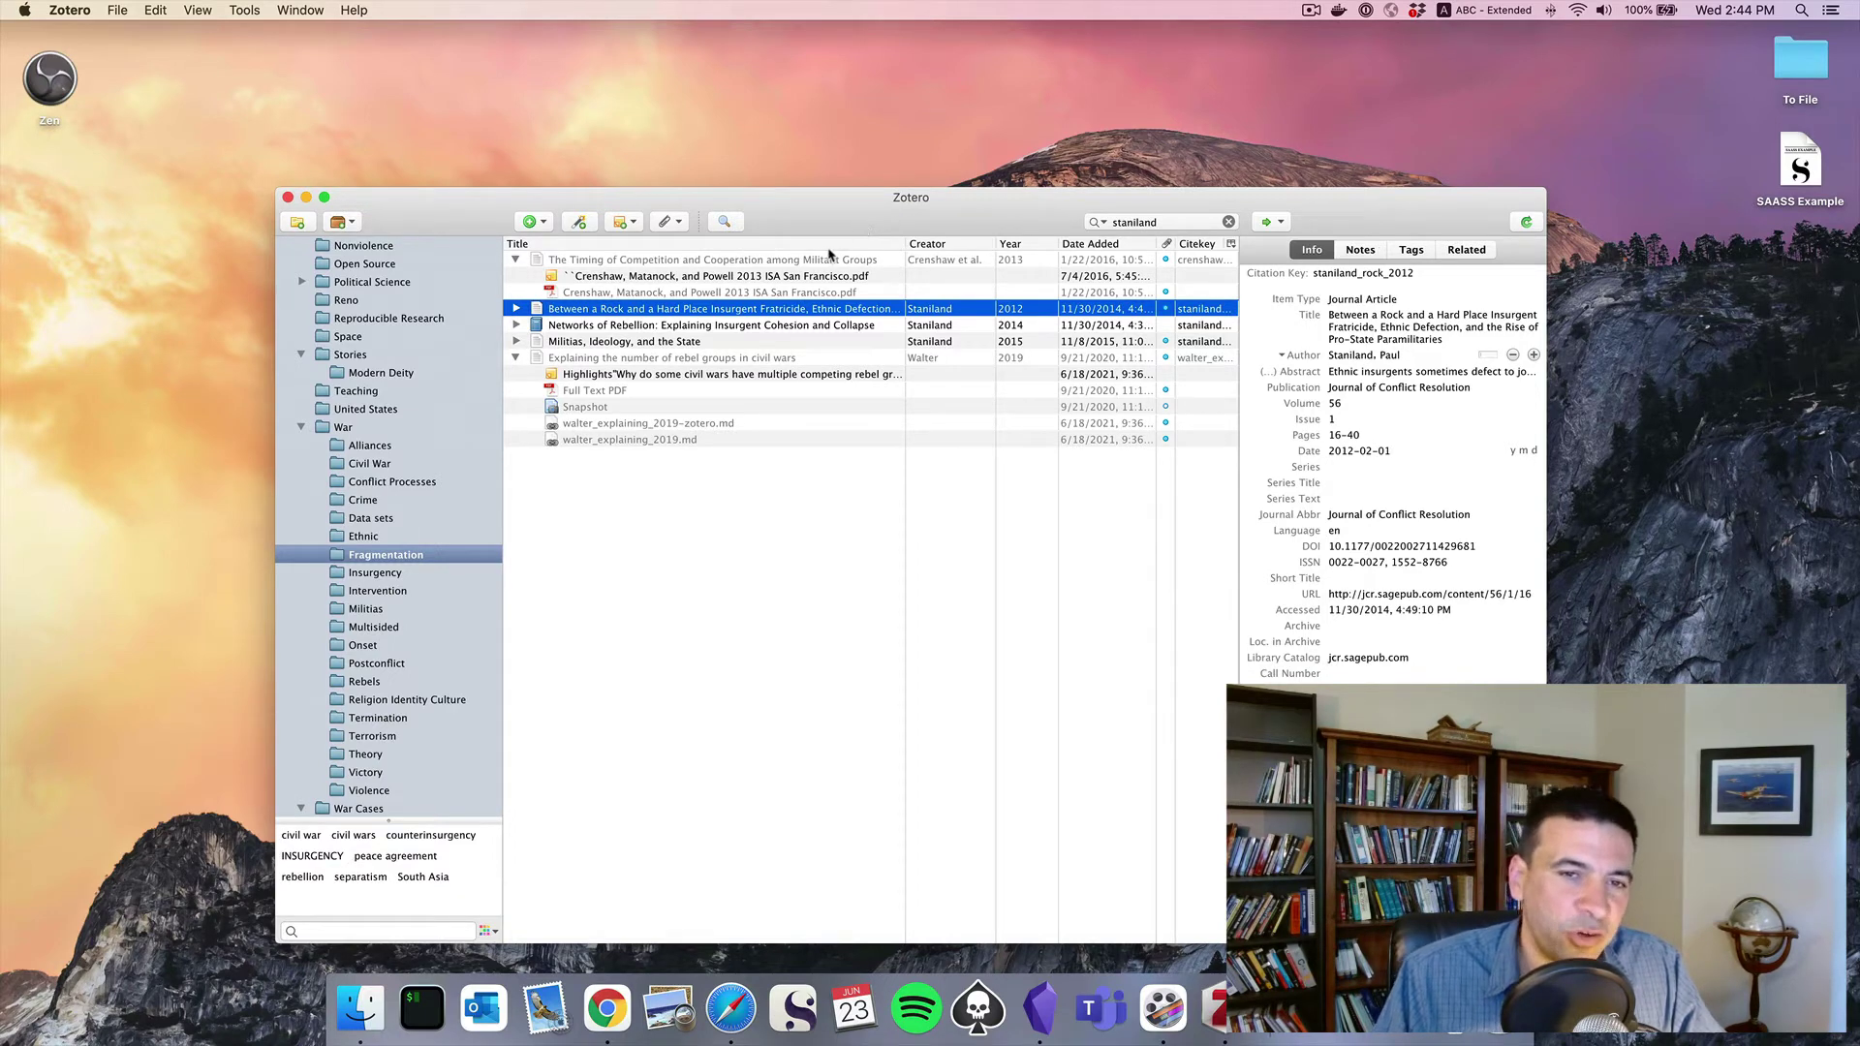
Download the Rationalist Explanations for War PDF from the JSTOR results, accepting the terms
{"action": "left_click", "coordinate": [608, 1013]}
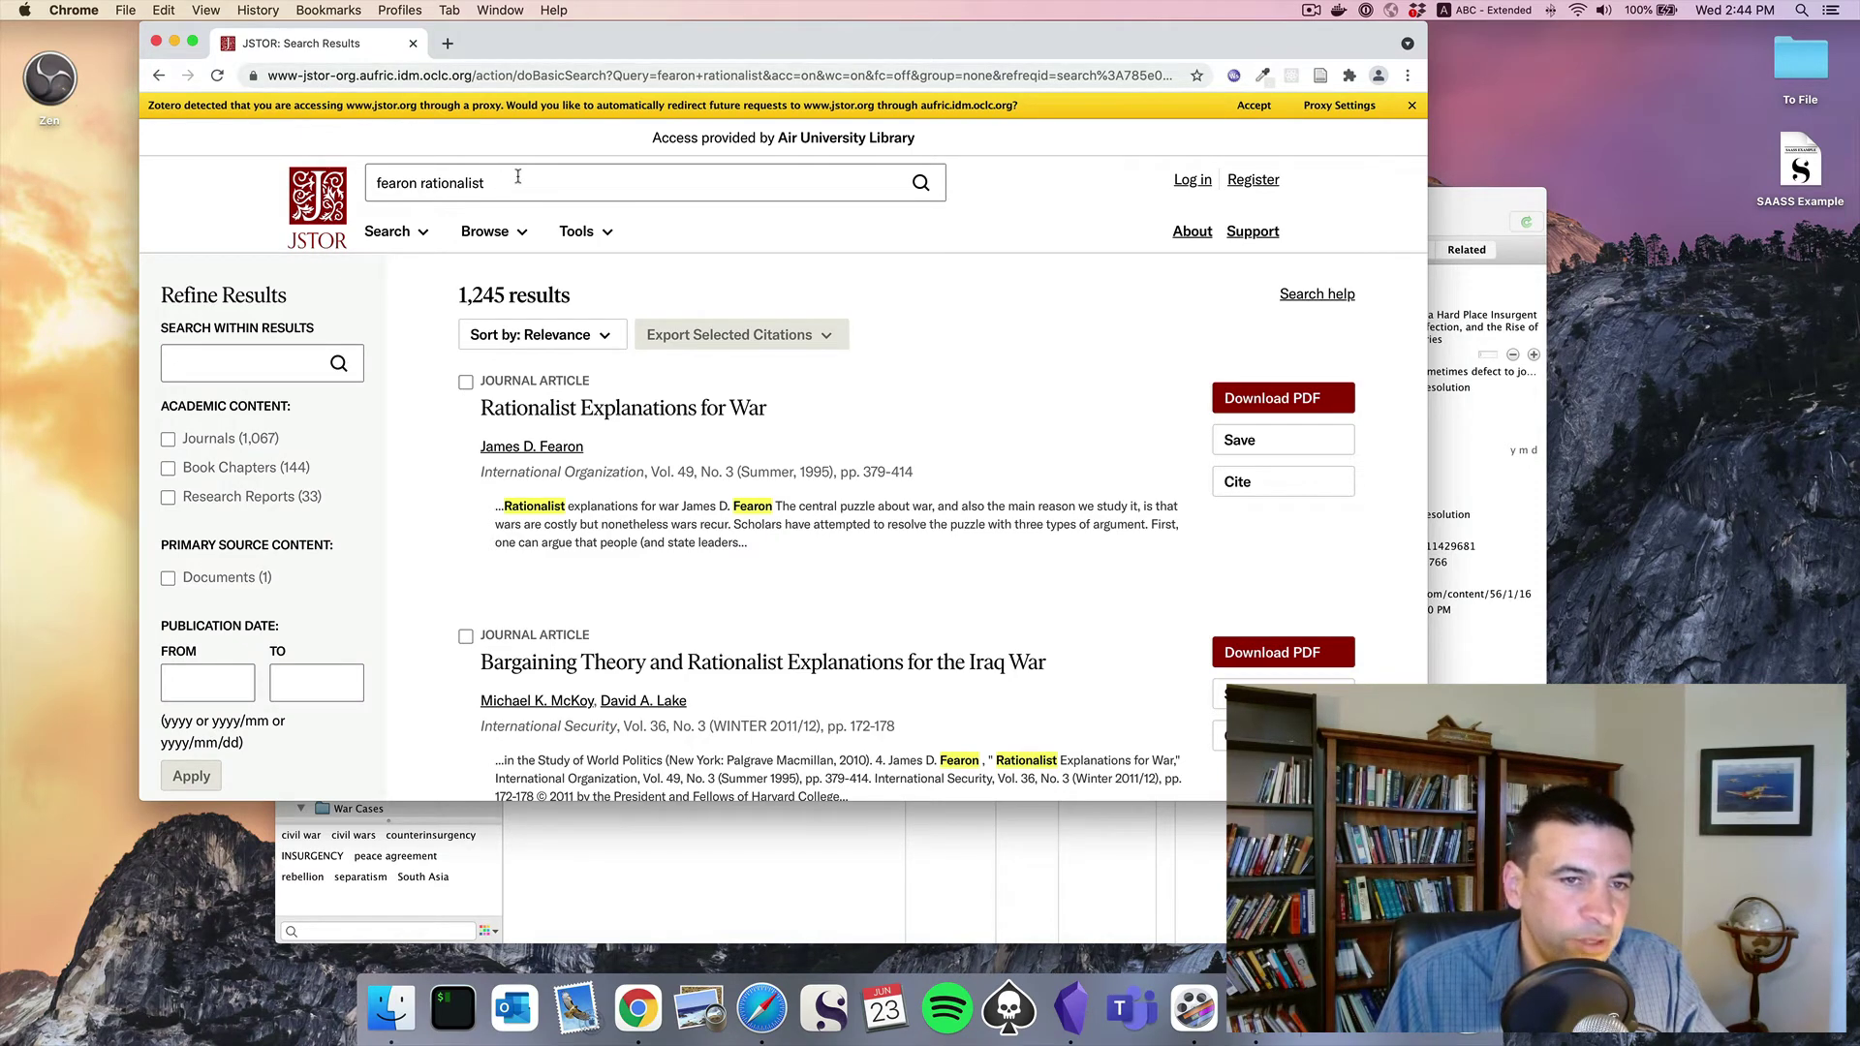
{"action": "left_click", "coordinate": [518, 176]}
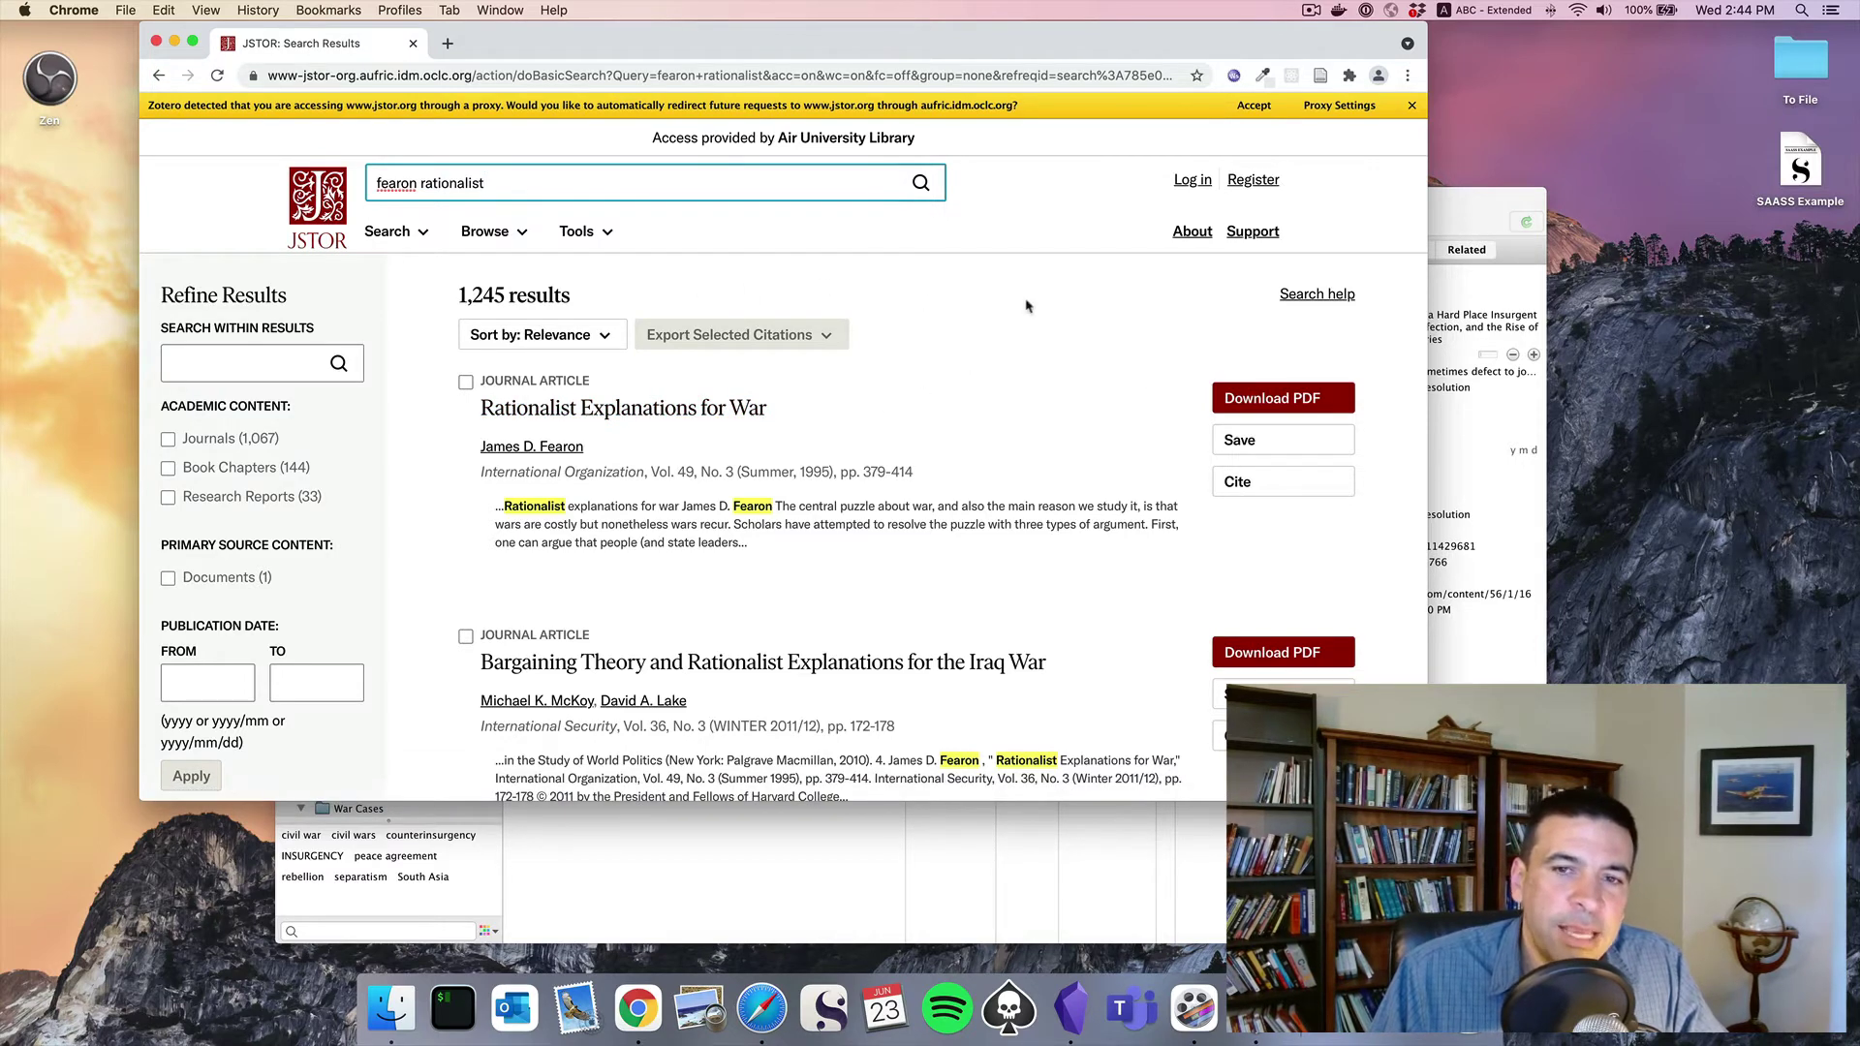
{"action": "left_click", "coordinate": [1278, 389]}
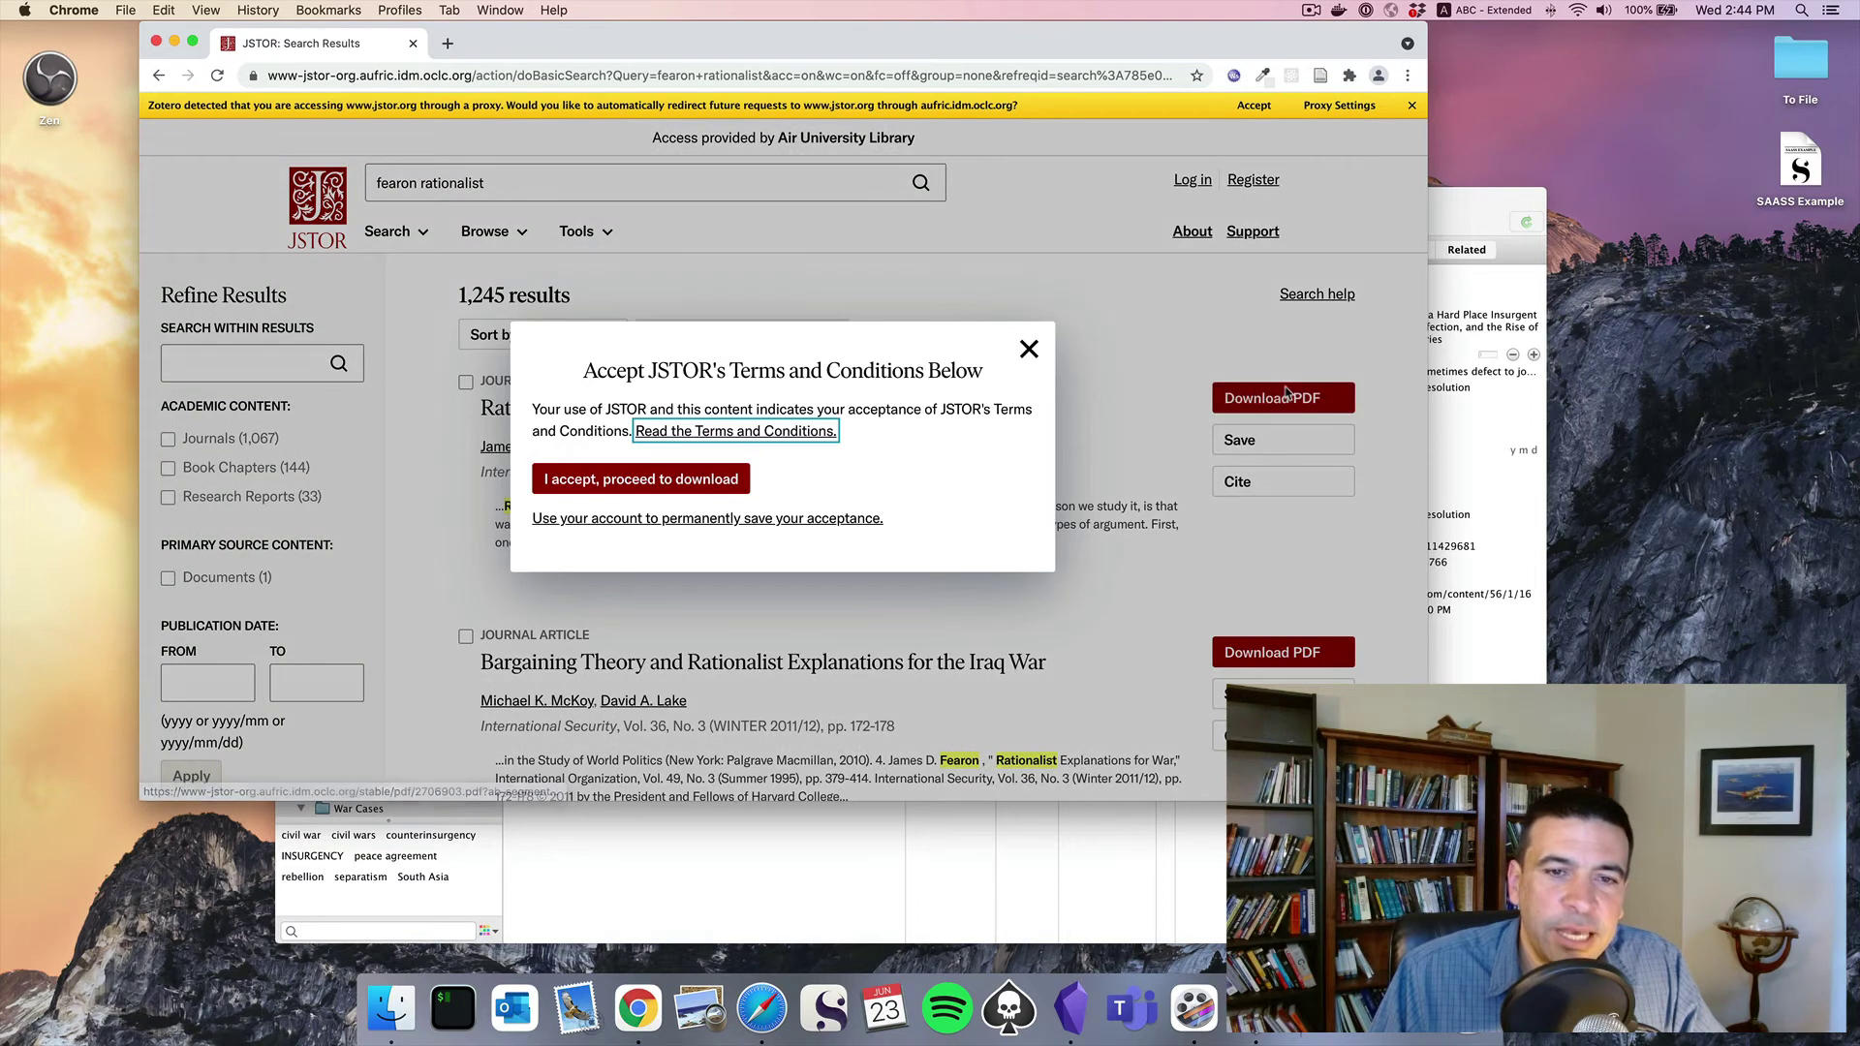
{"action": "left_click", "coordinate": [608, 485]}
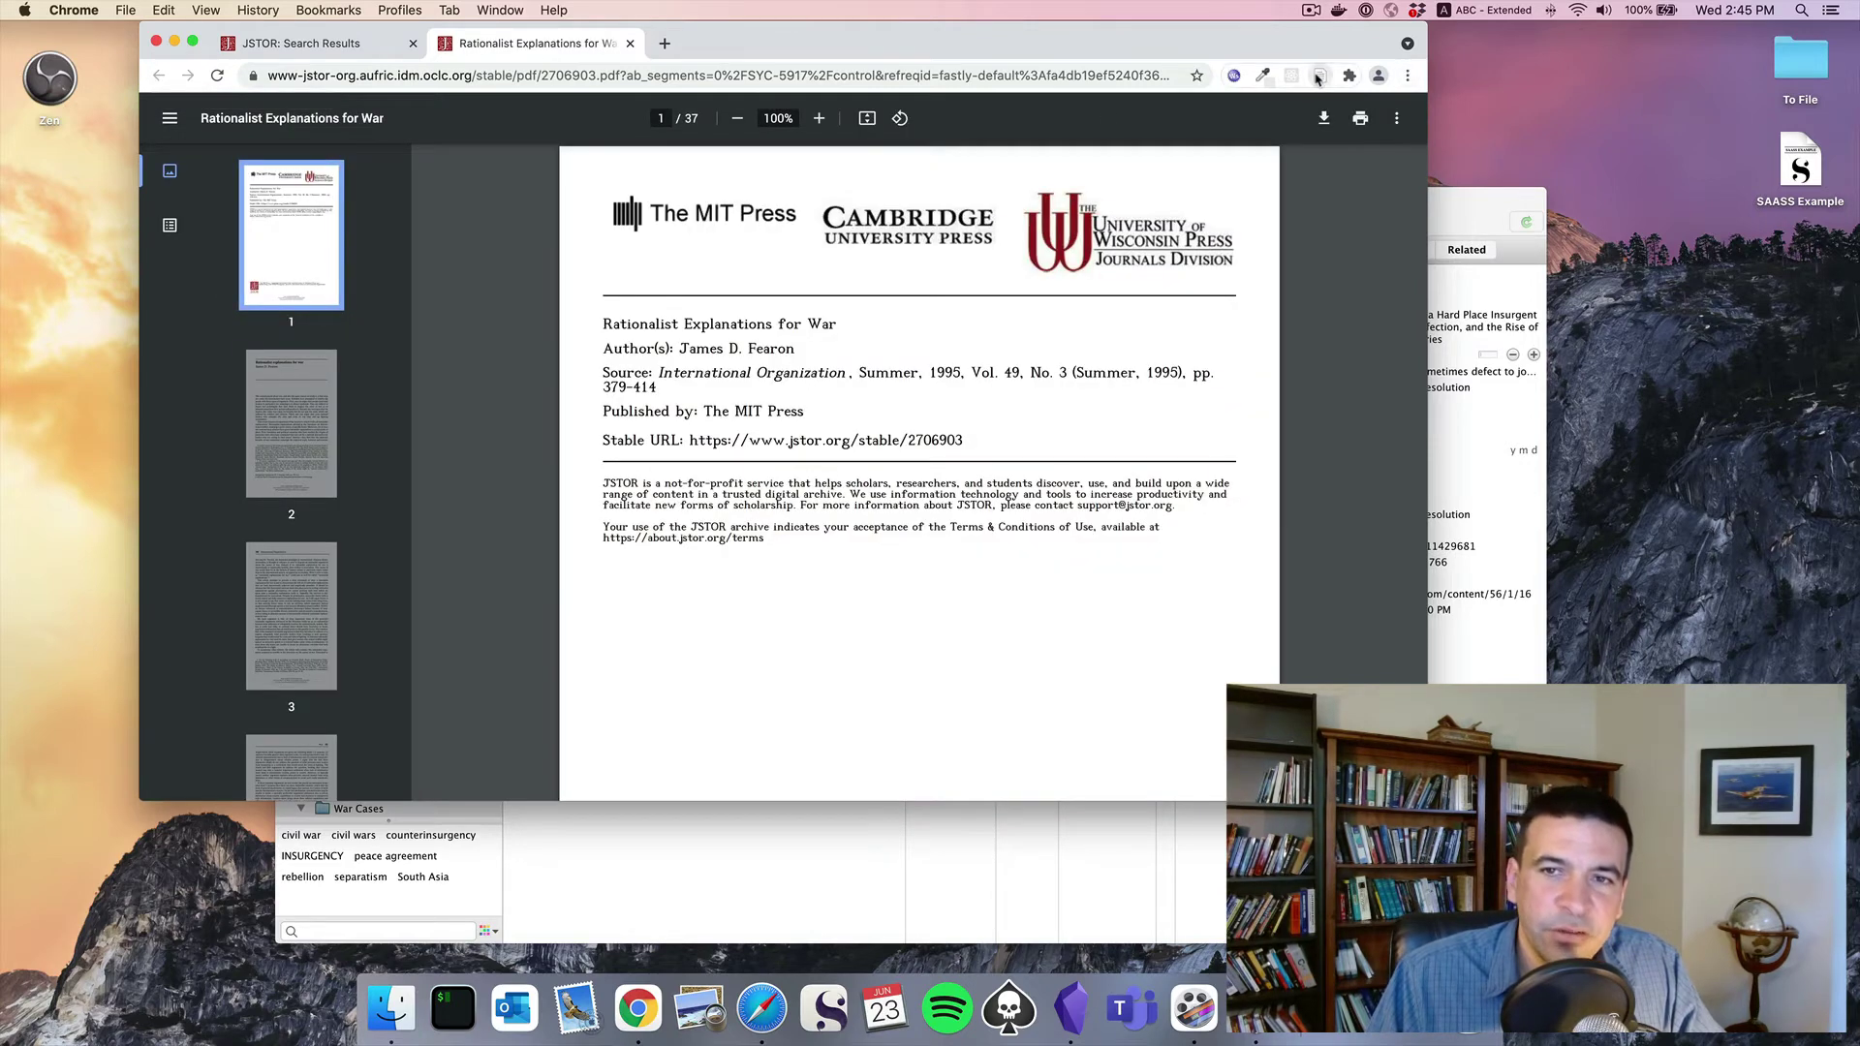
Save the JSTOR article via Zotero Connector into the _TO READ collection instead of Fragmentation
{"action": "scroll", "coordinate": [1071, 596], "scroll_direction": "down", "scroll_amount": 10}
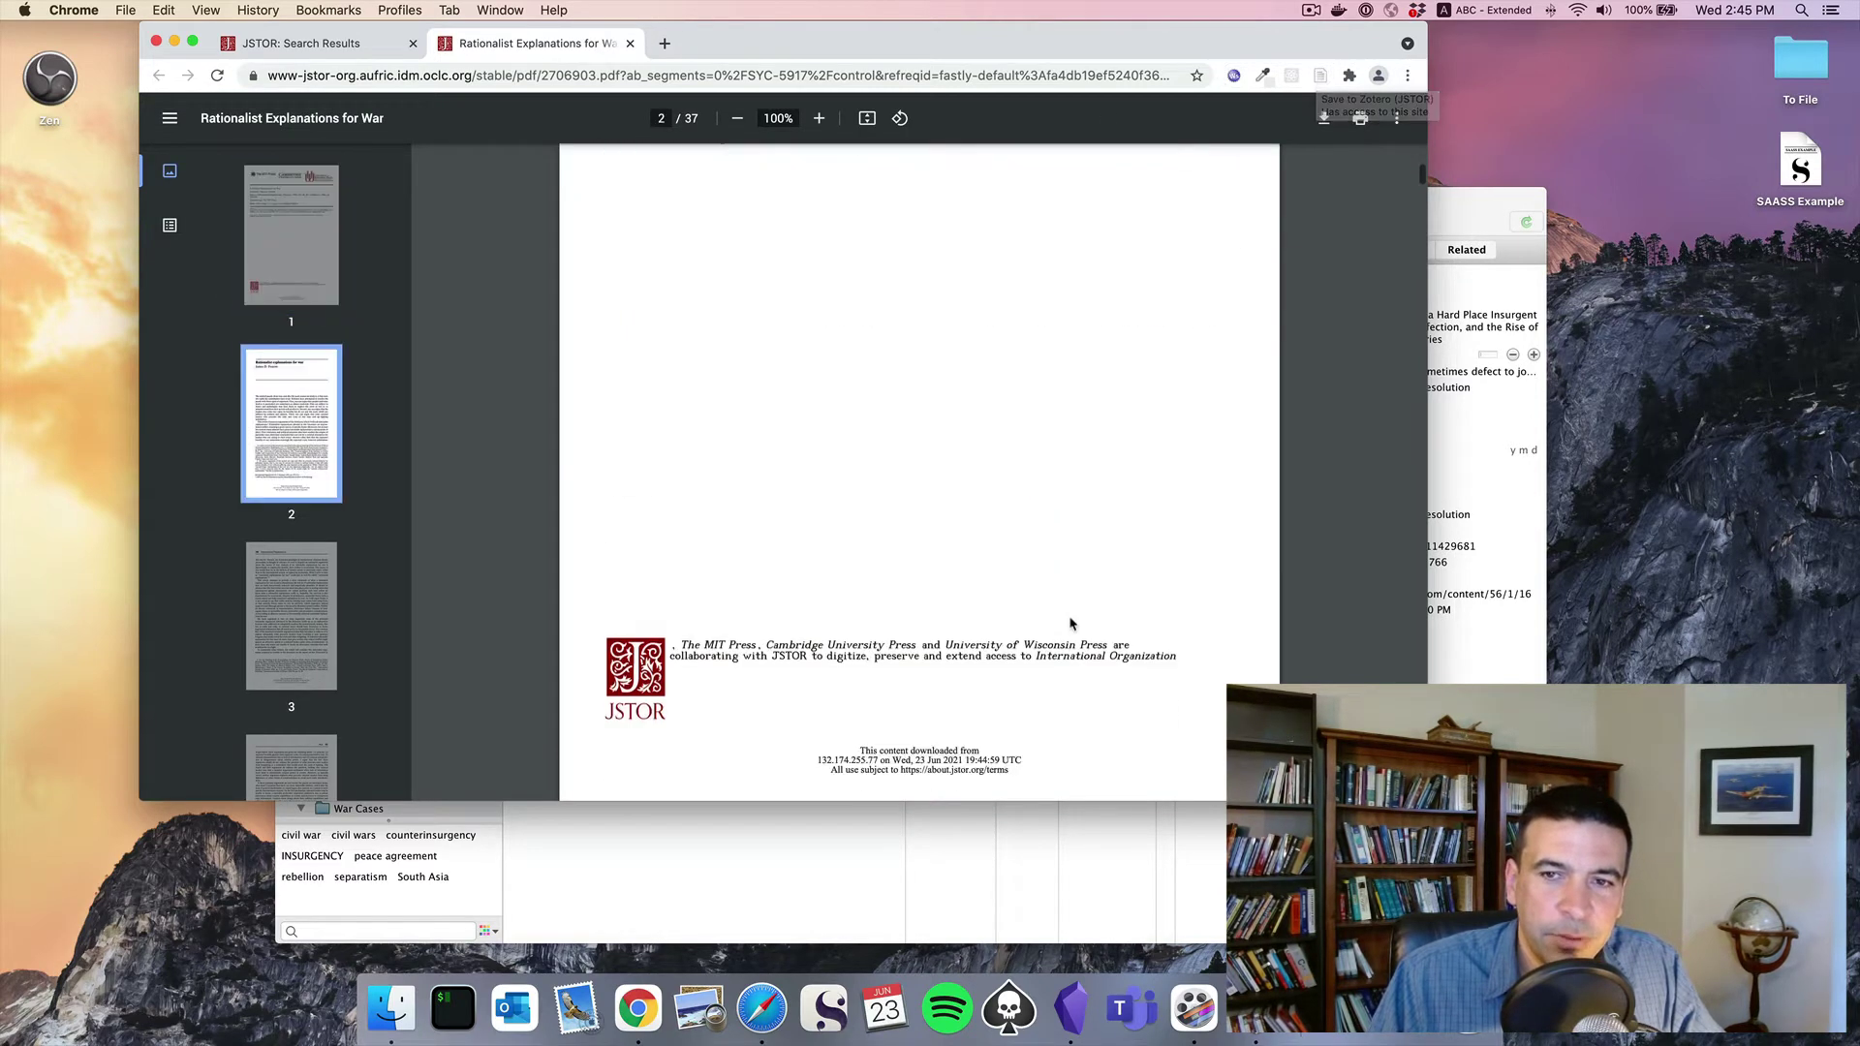
{"action": "scroll", "coordinate": [1071, 620], "scroll_direction": "up", "scroll_amount": 8}
{"action": "scroll", "coordinate": [1072, 623], "scroll_direction": "up", "scroll_amount": 2}
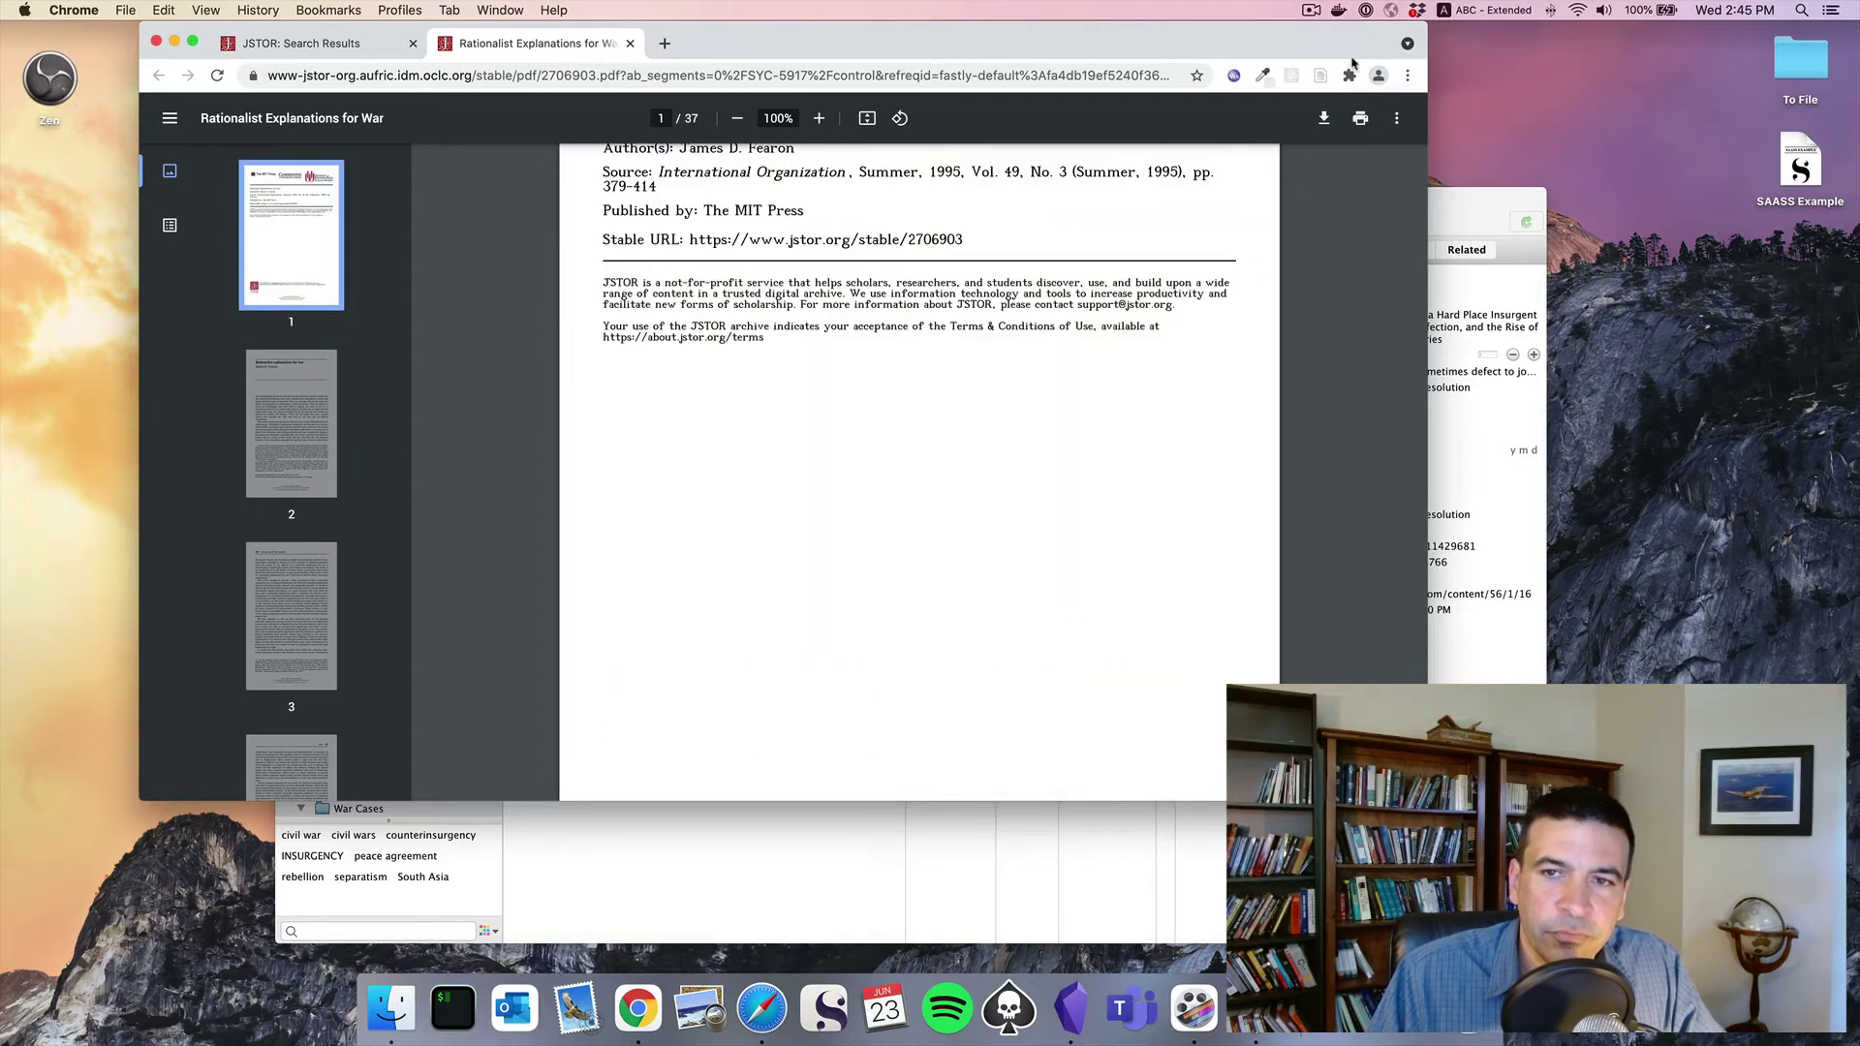
{"action": "left_click", "coordinate": [1319, 77]}
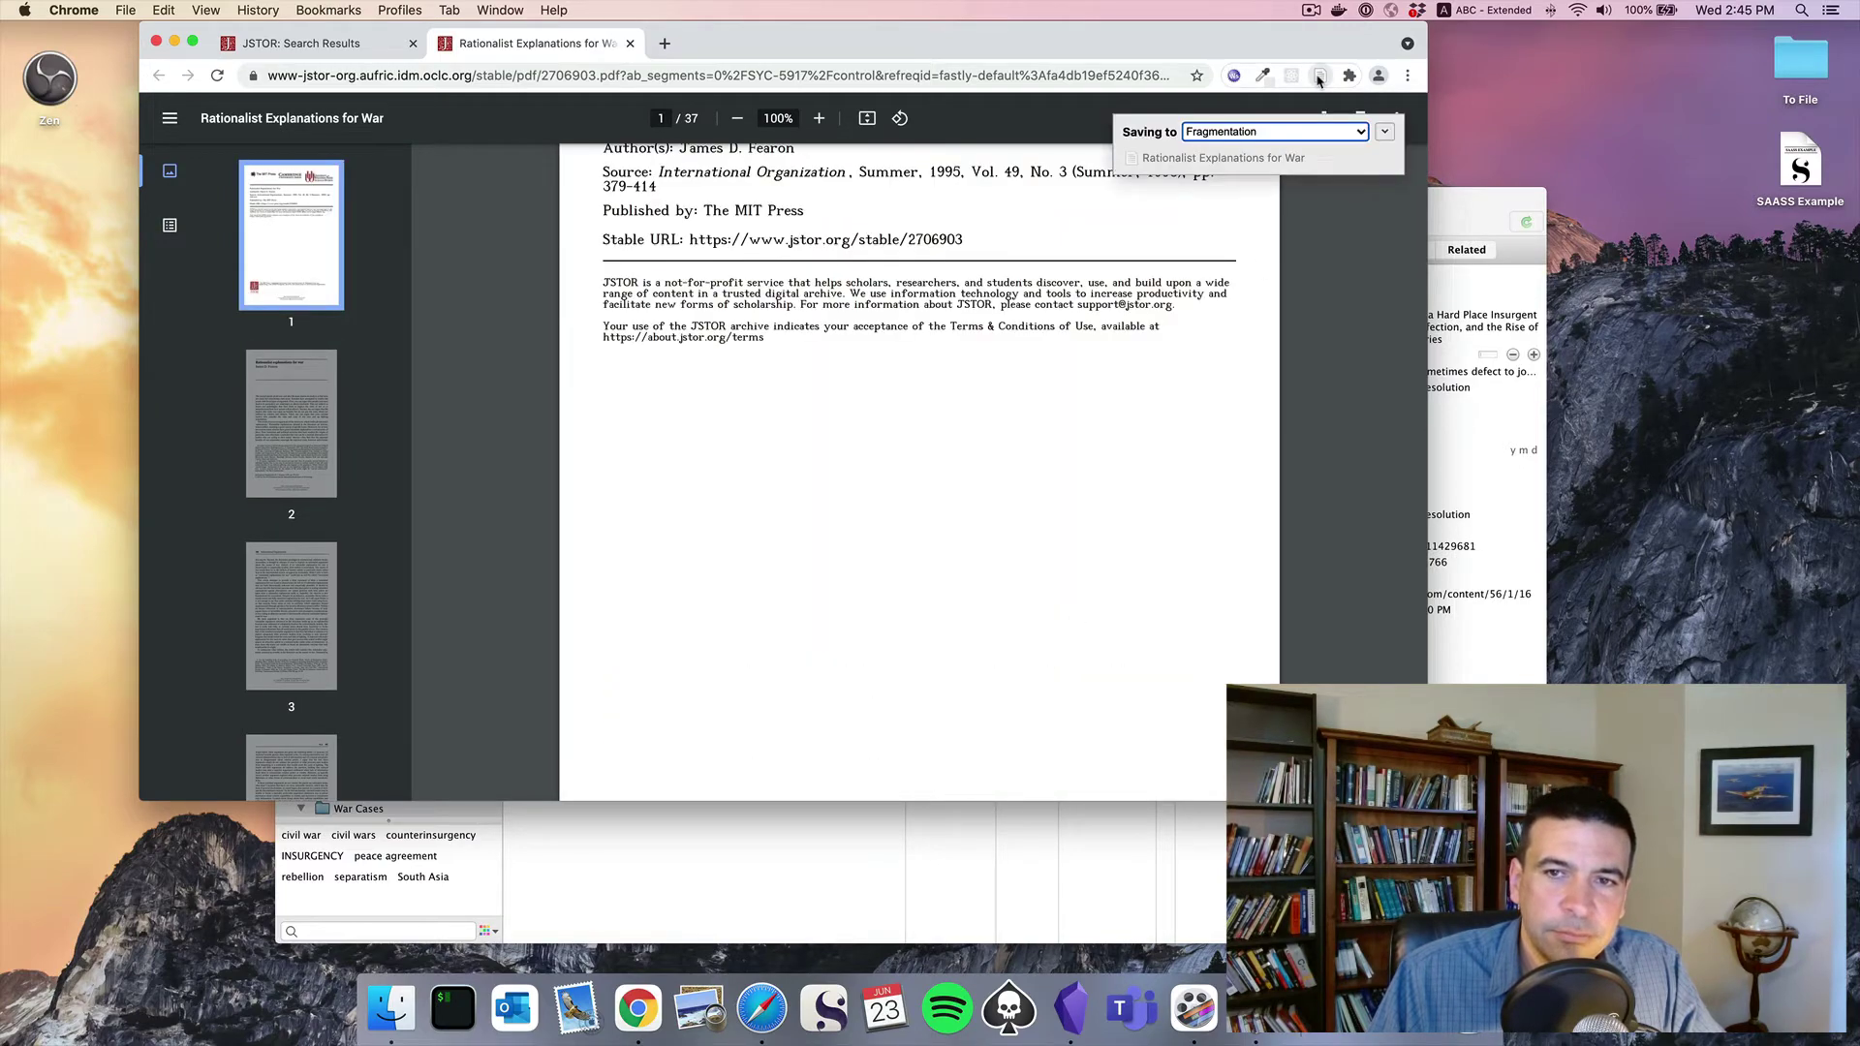
{"action": "left_click", "coordinate": [1361, 134]}
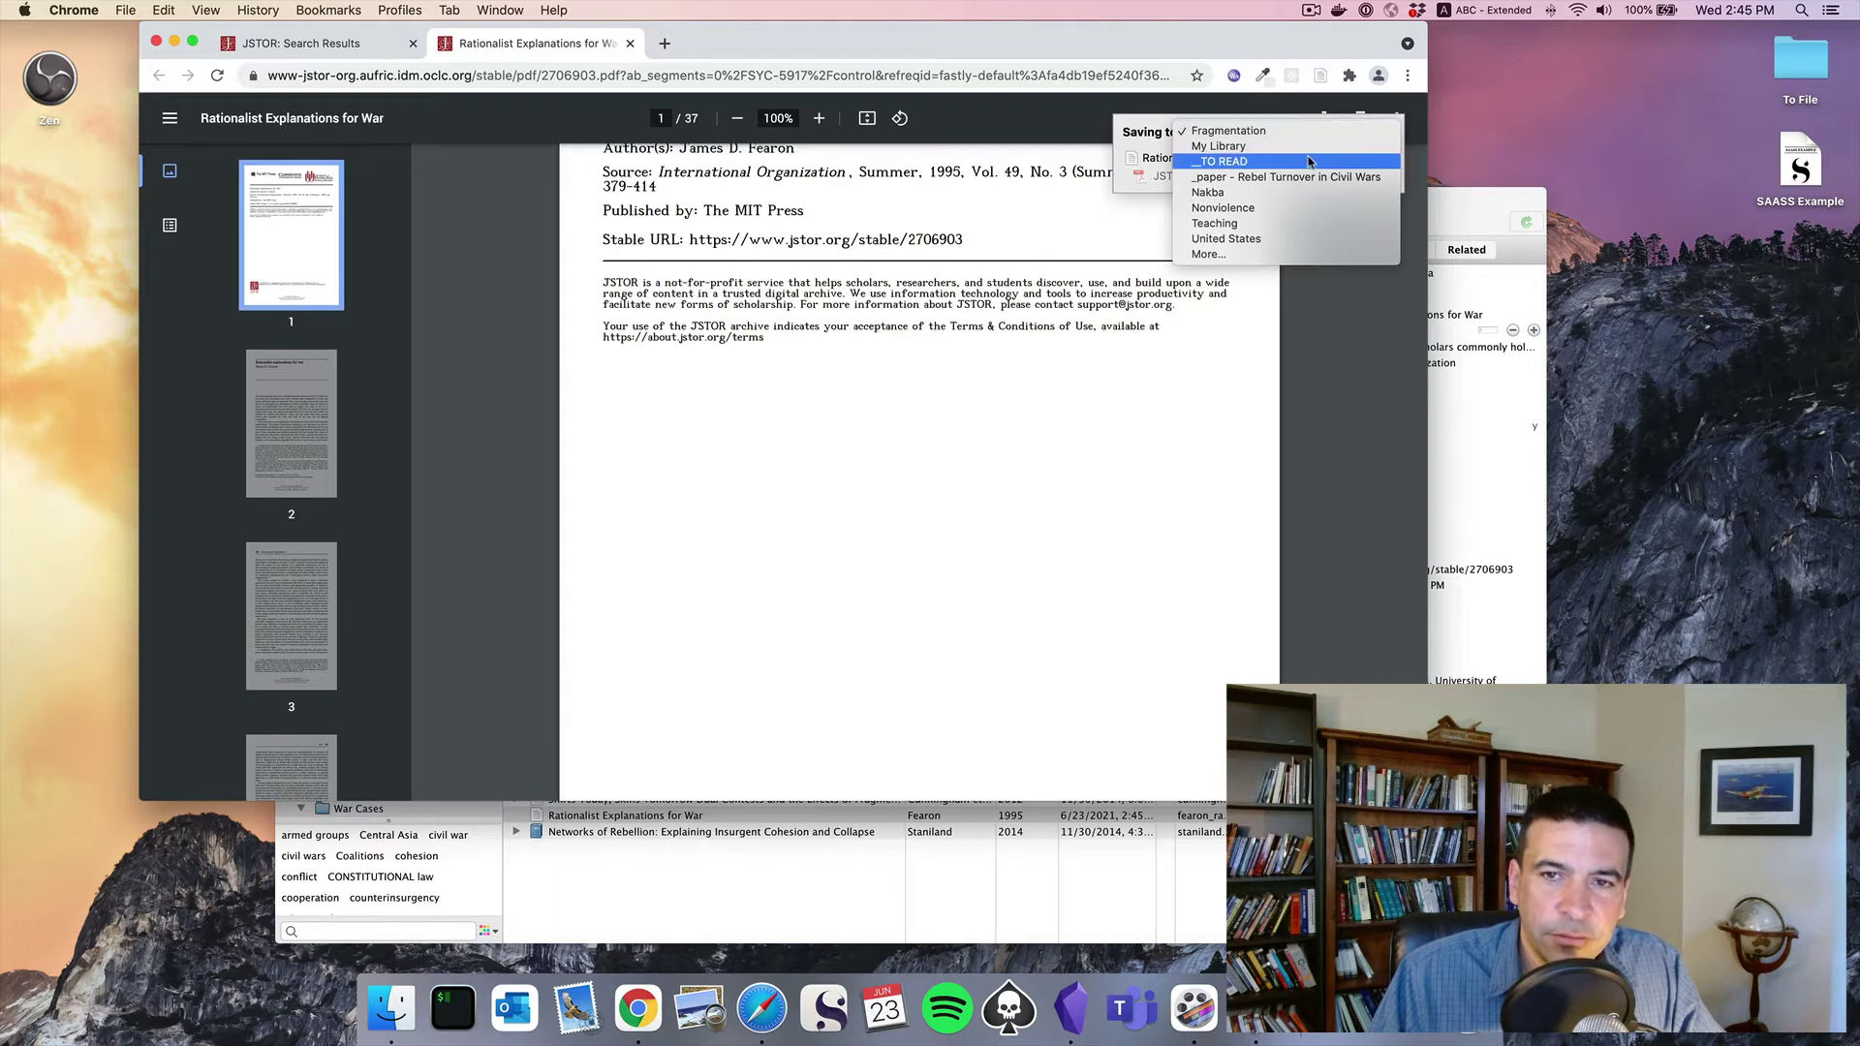
{"action": "left_click", "coordinate": [1259, 161]}
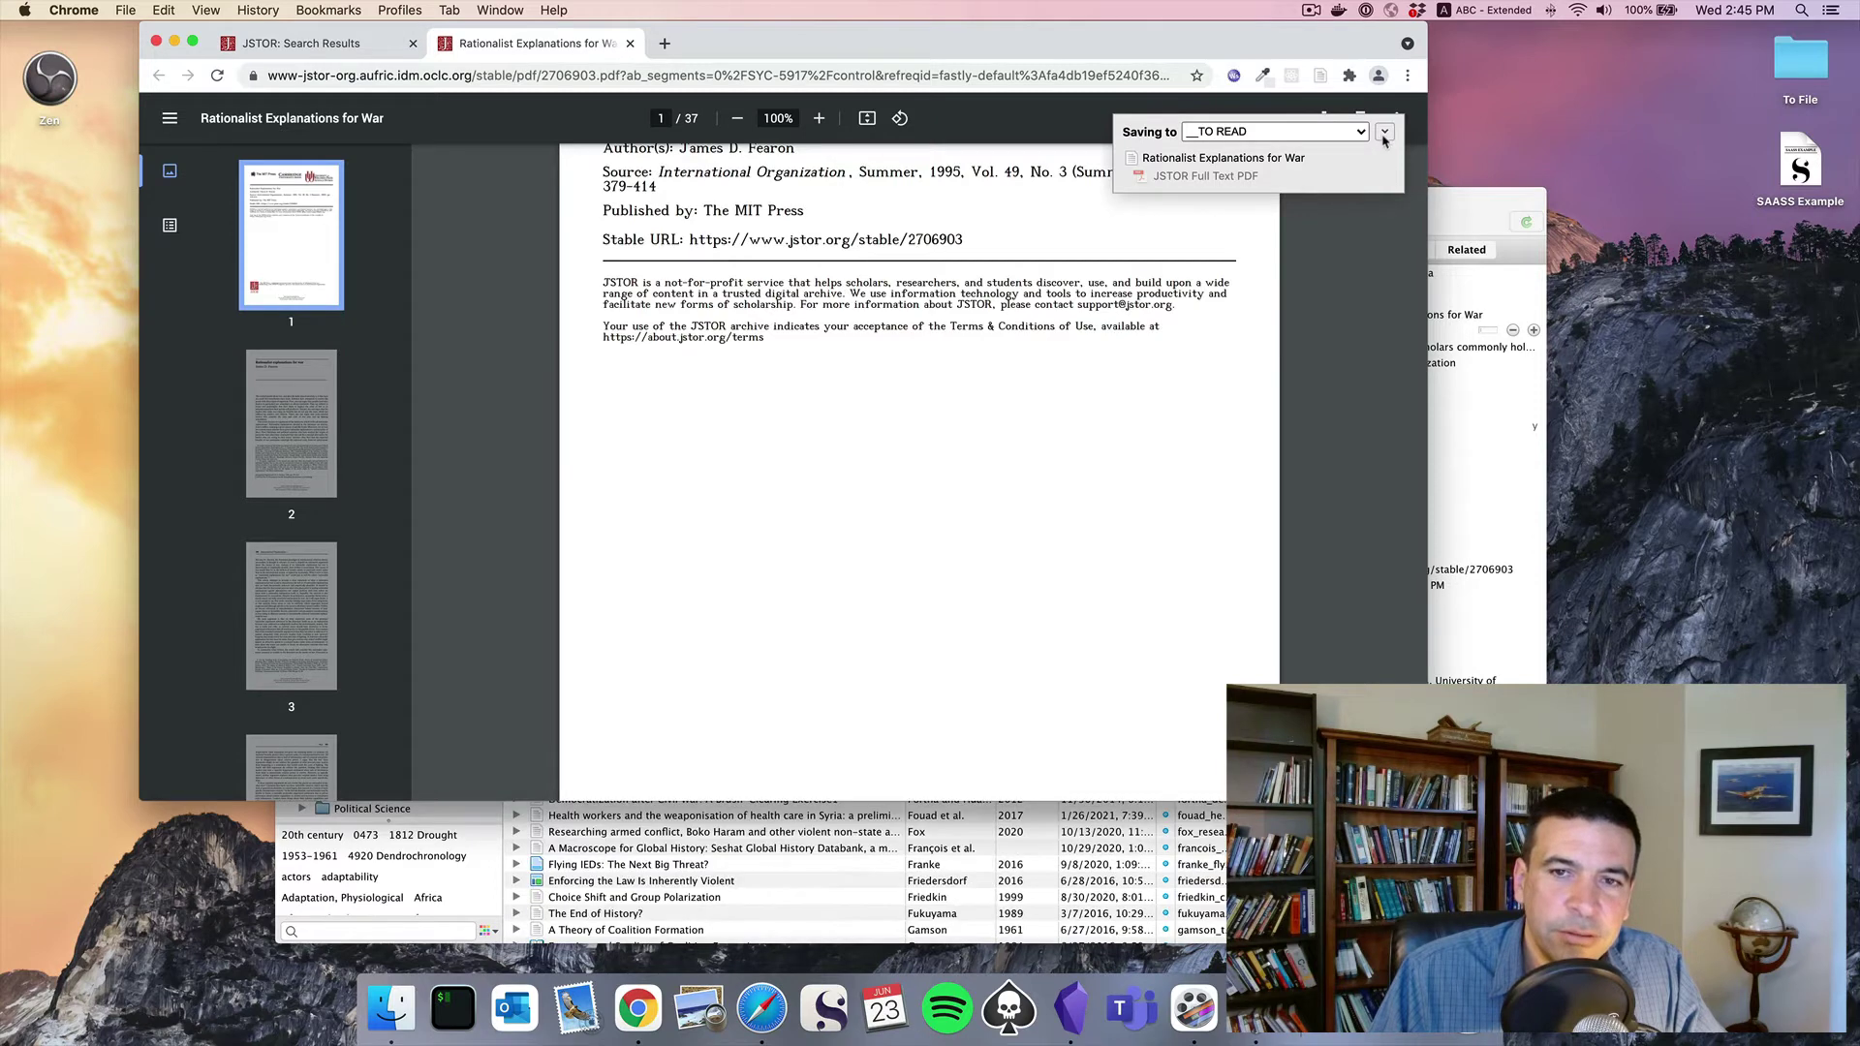
{"action": "left_click", "coordinate": [1453, 198]}
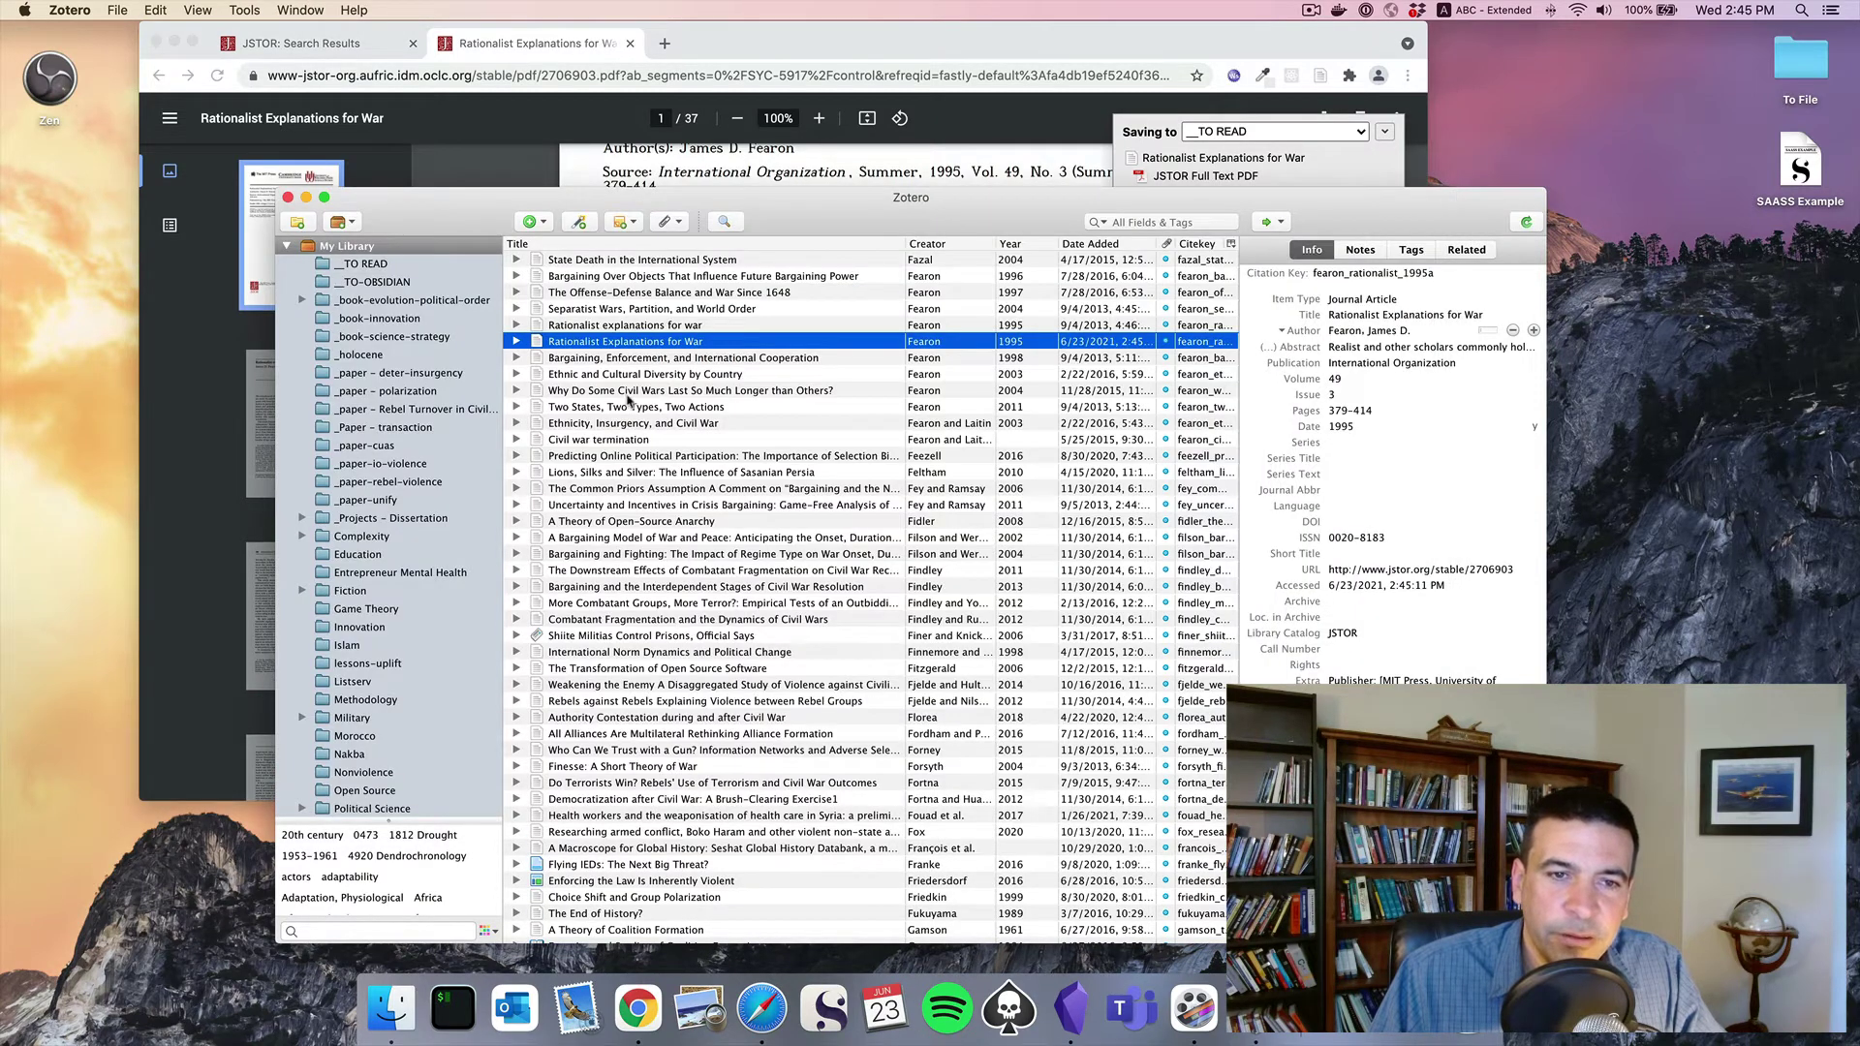
Compare the newly saved Rationalist Explanations for War item with the older entry
{"action": "left_click", "coordinate": [515, 342]}
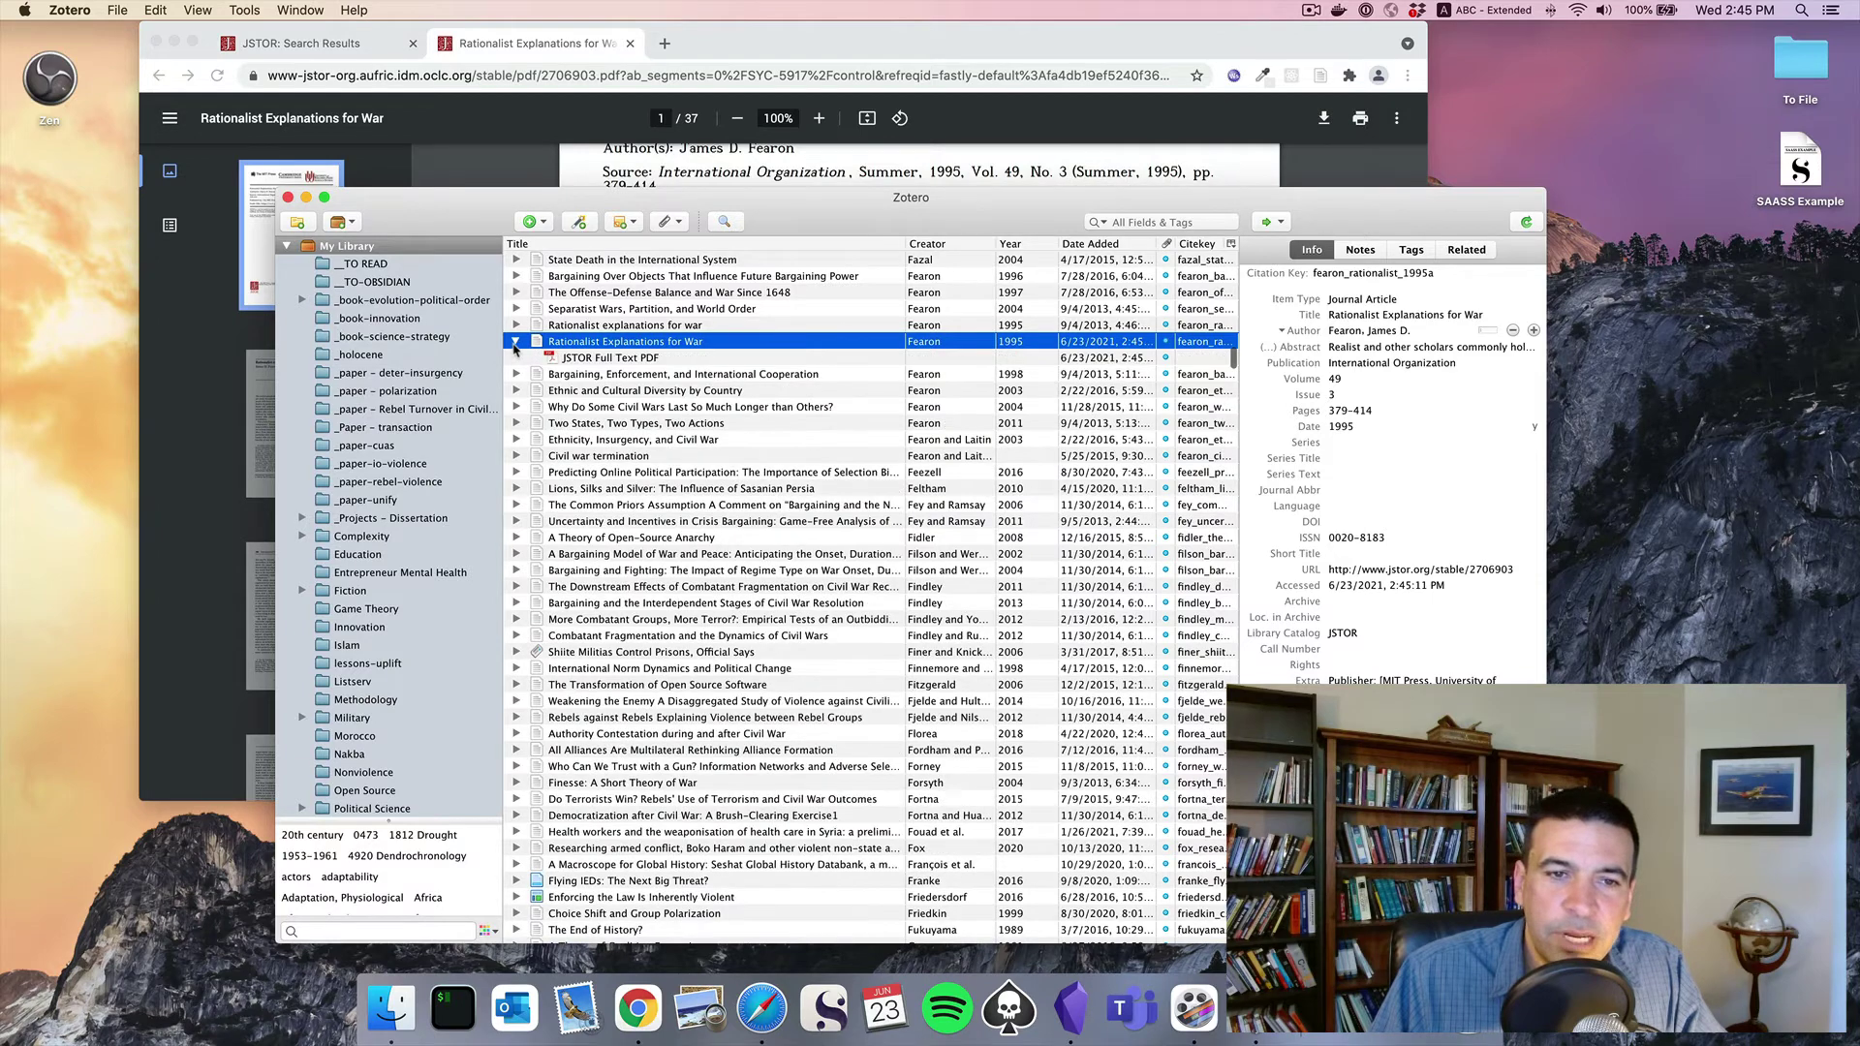
{"action": "left_click", "coordinate": [591, 330]}
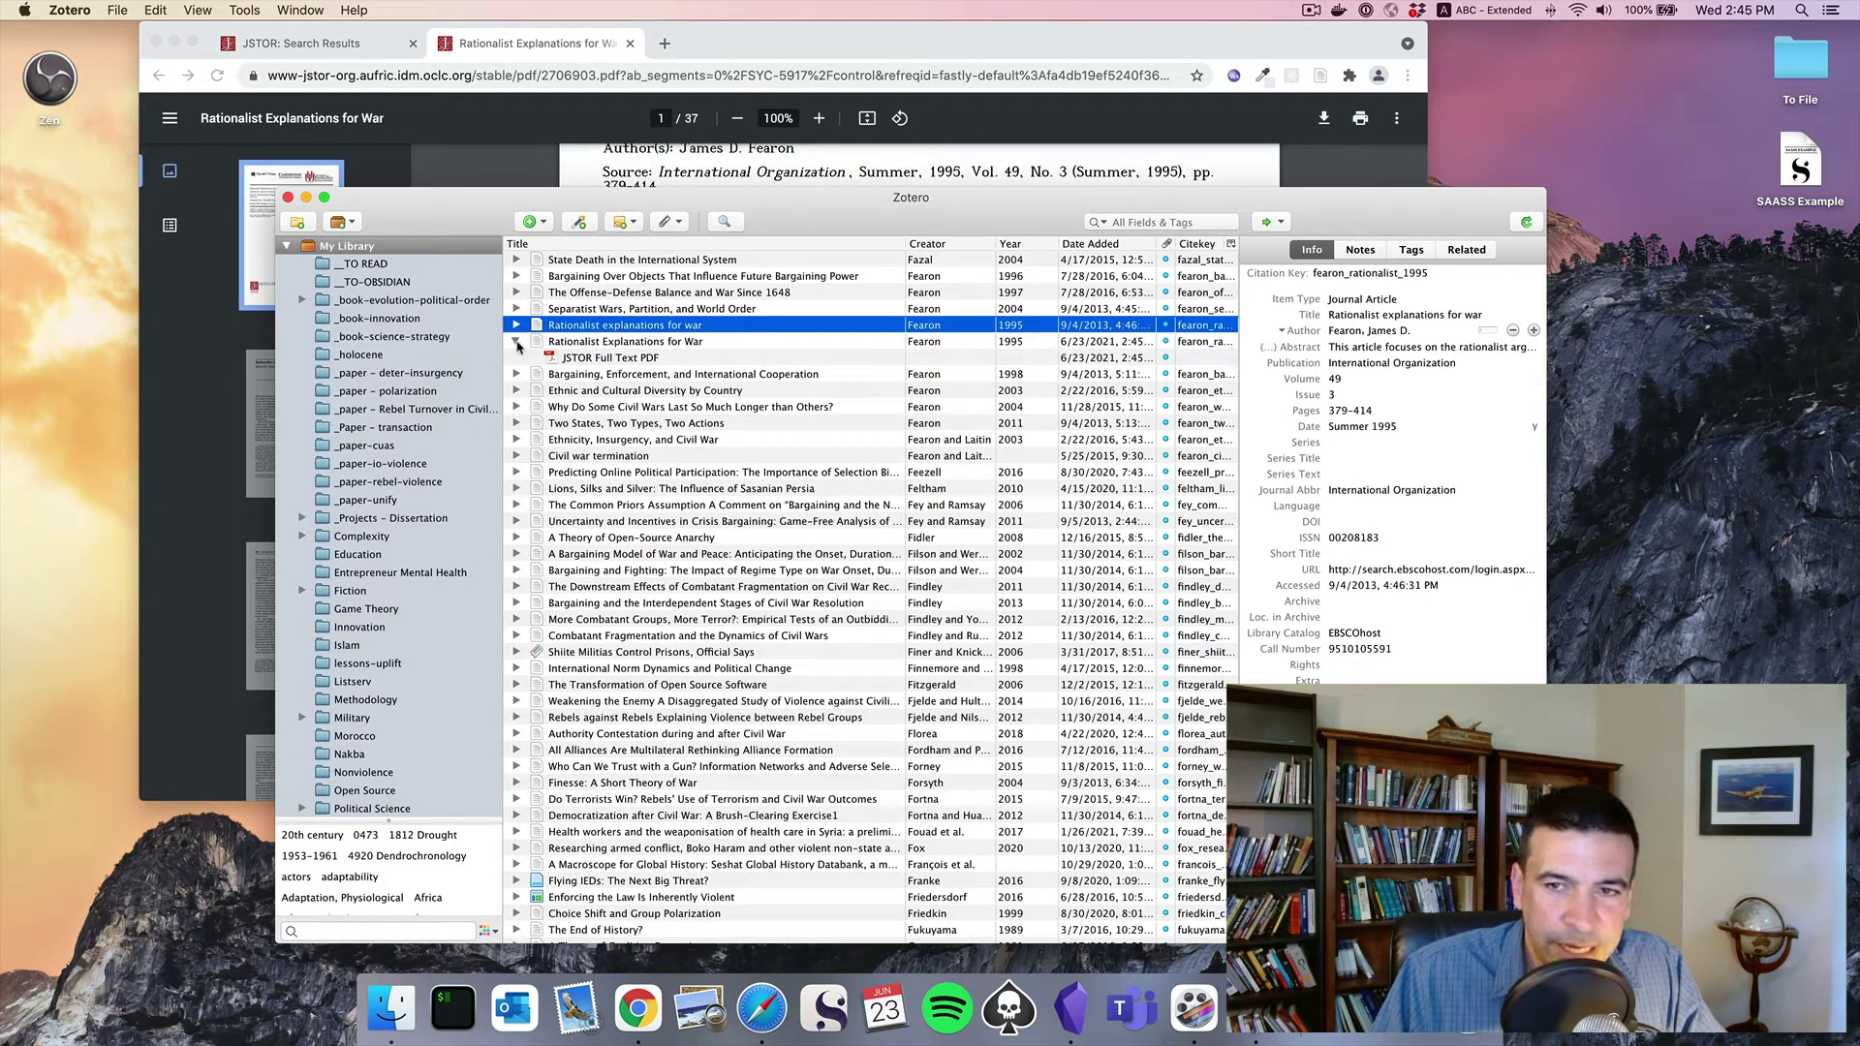
{"action": "left_click", "coordinate": [515, 343]}
{"action": "left_click", "coordinate": [586, 343]}
Move the duplicate JSTOR item to the trash and file the remaining entry into a collection
{"action": "right_click", "coordinate": [586, 347]}
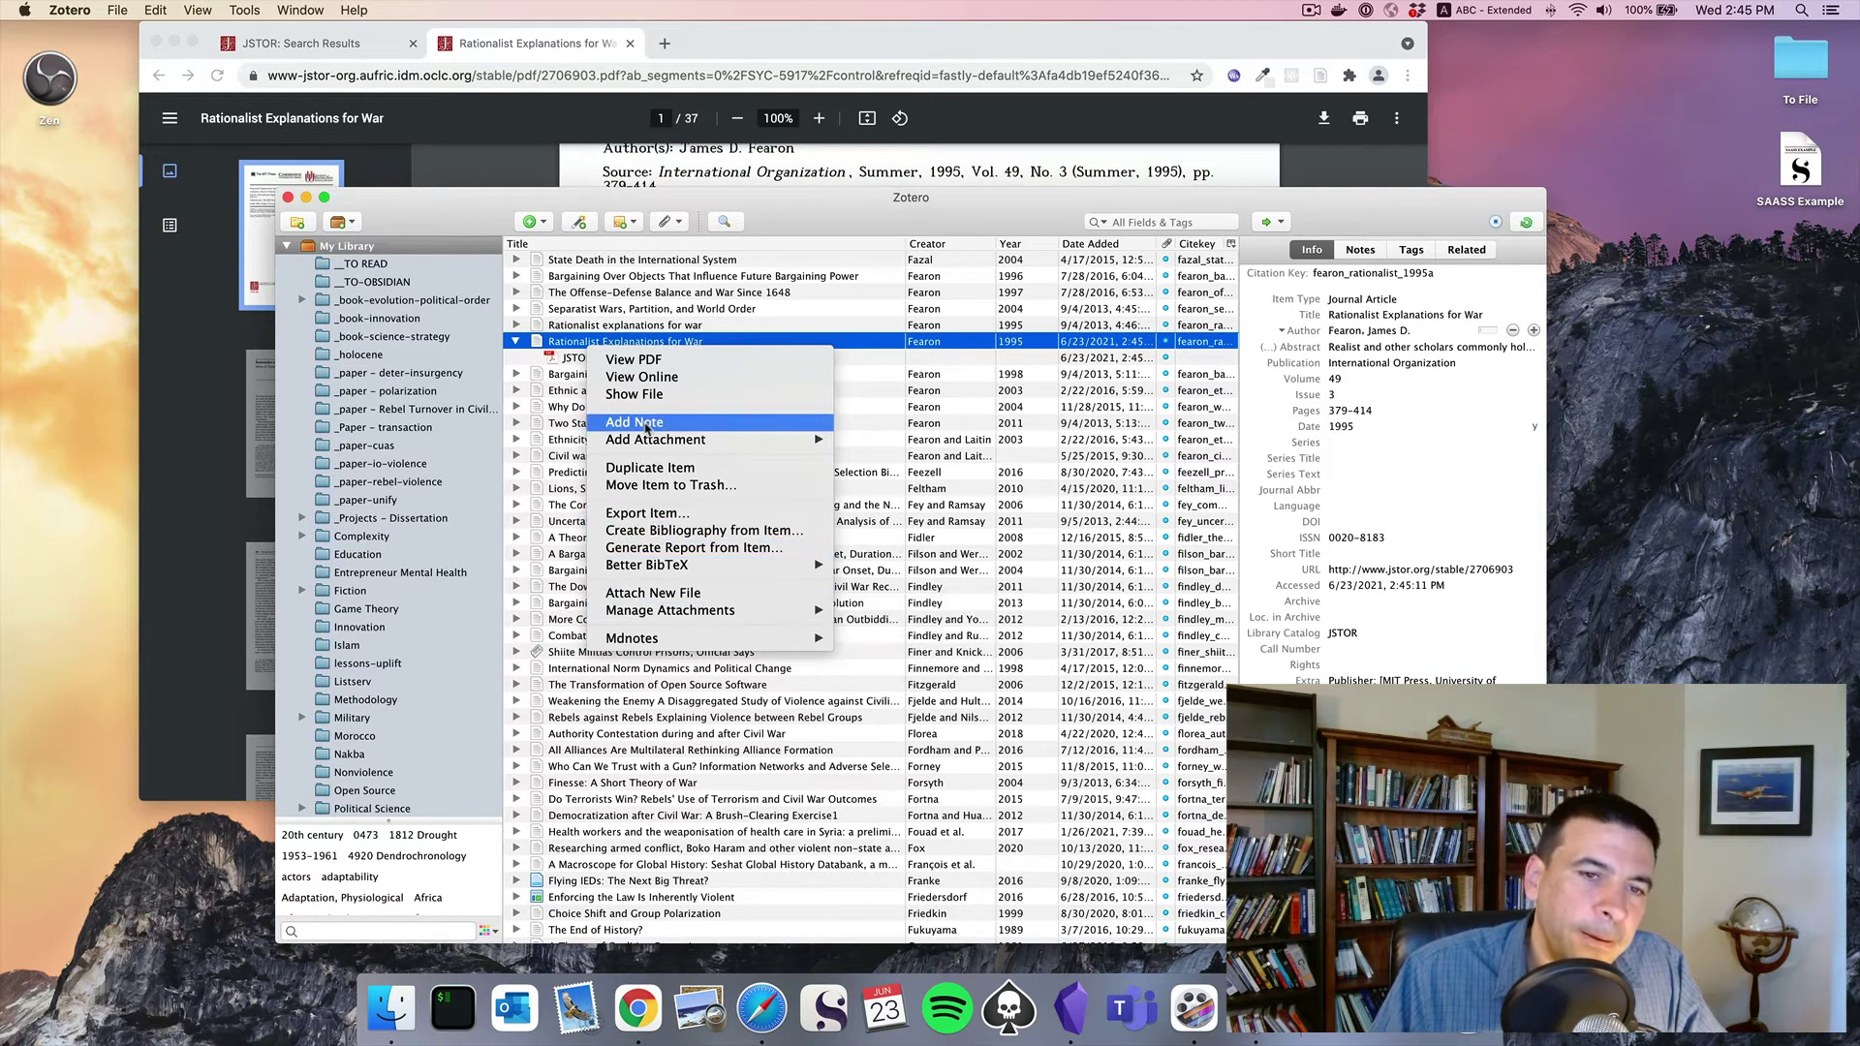
{"action": "left_click", "coordinate": [663, 487]}
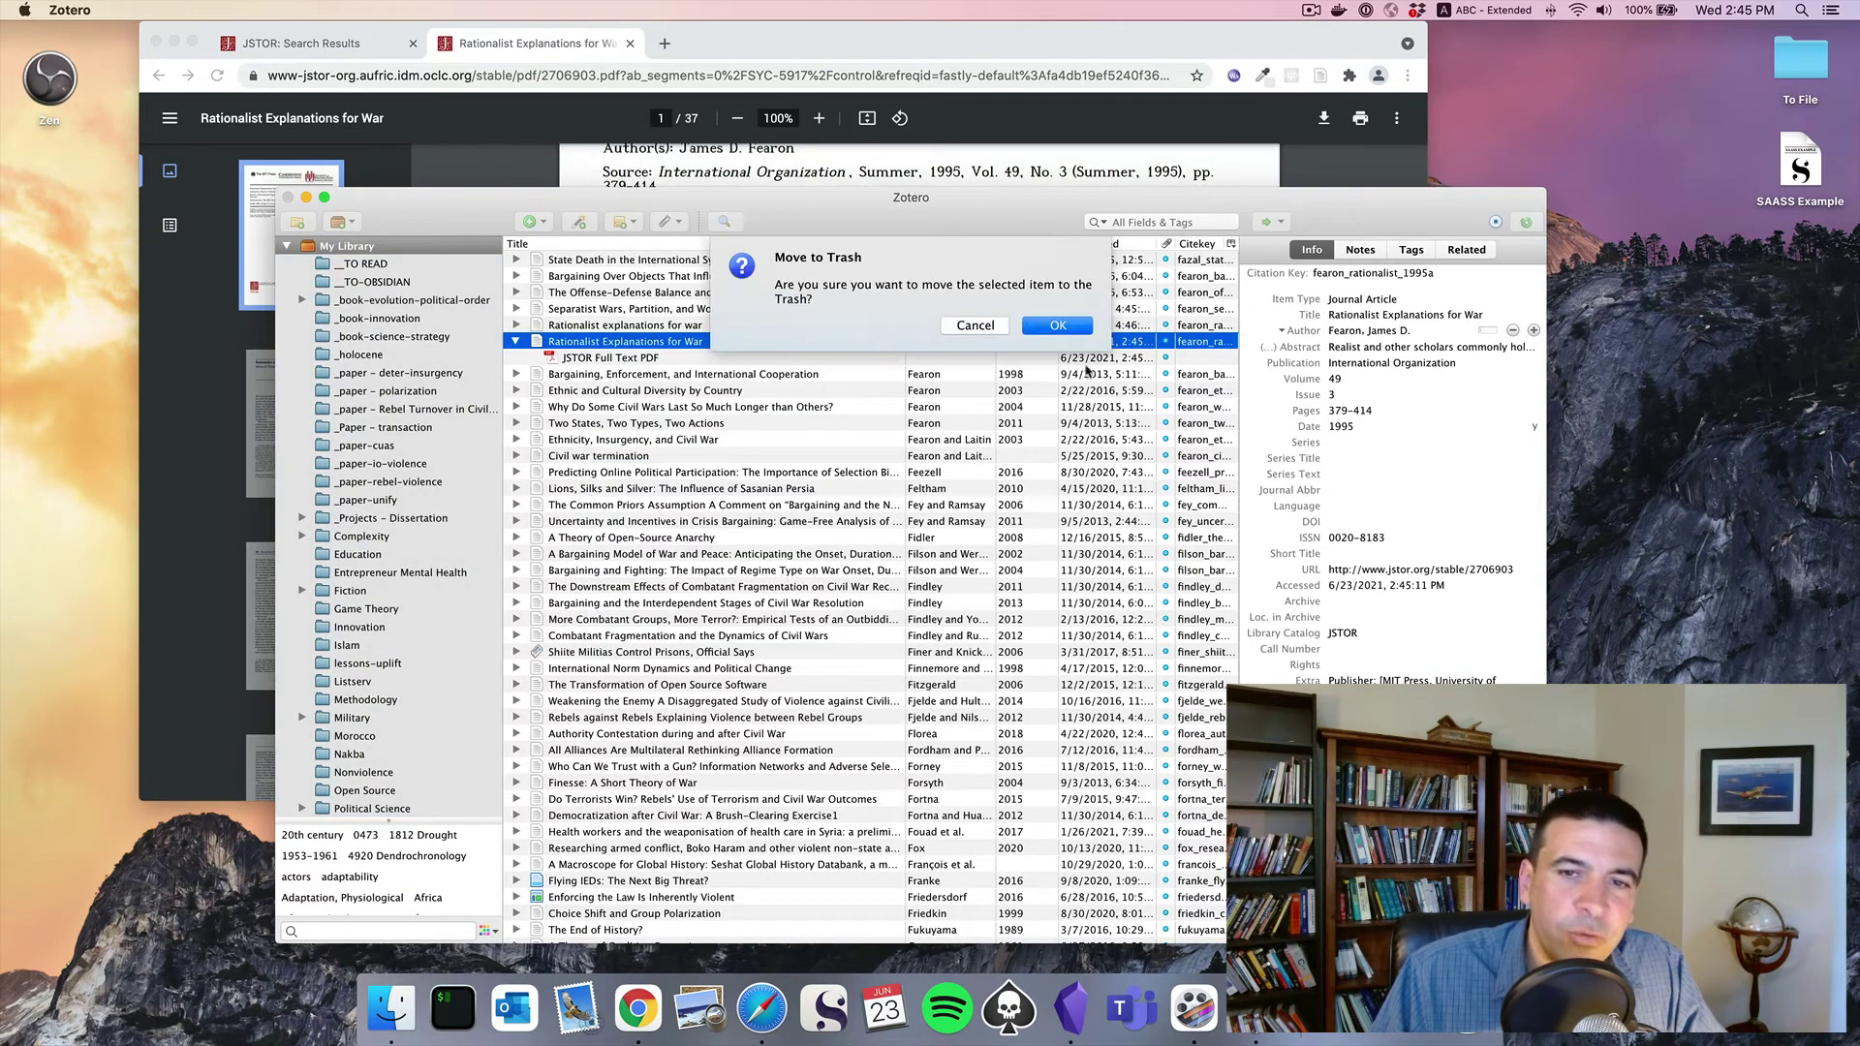
{"action": "left_click", "coordinate": [1058, 327]}
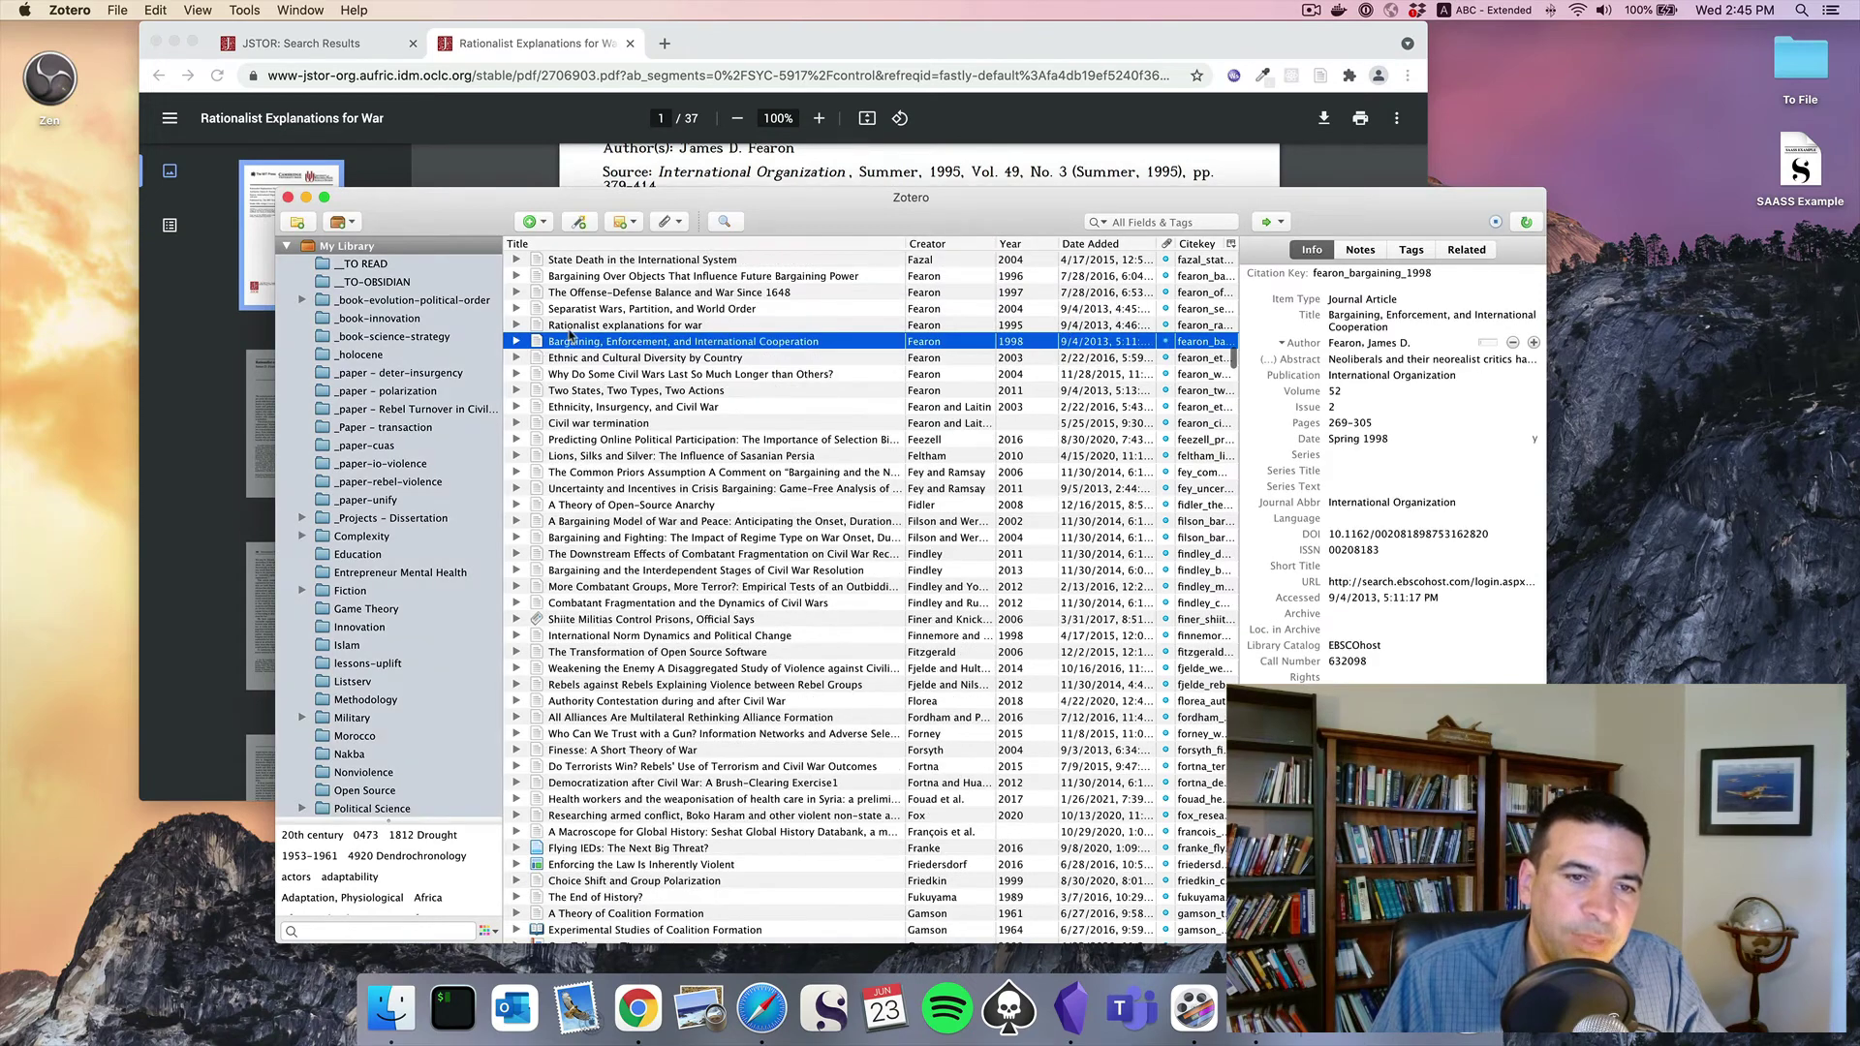
{"action": "left_click", "coordinate": [560, 329]}
{"action": "left_click_drag", "start_coordinate": [477, 341], "coordinate": [381, 358]}
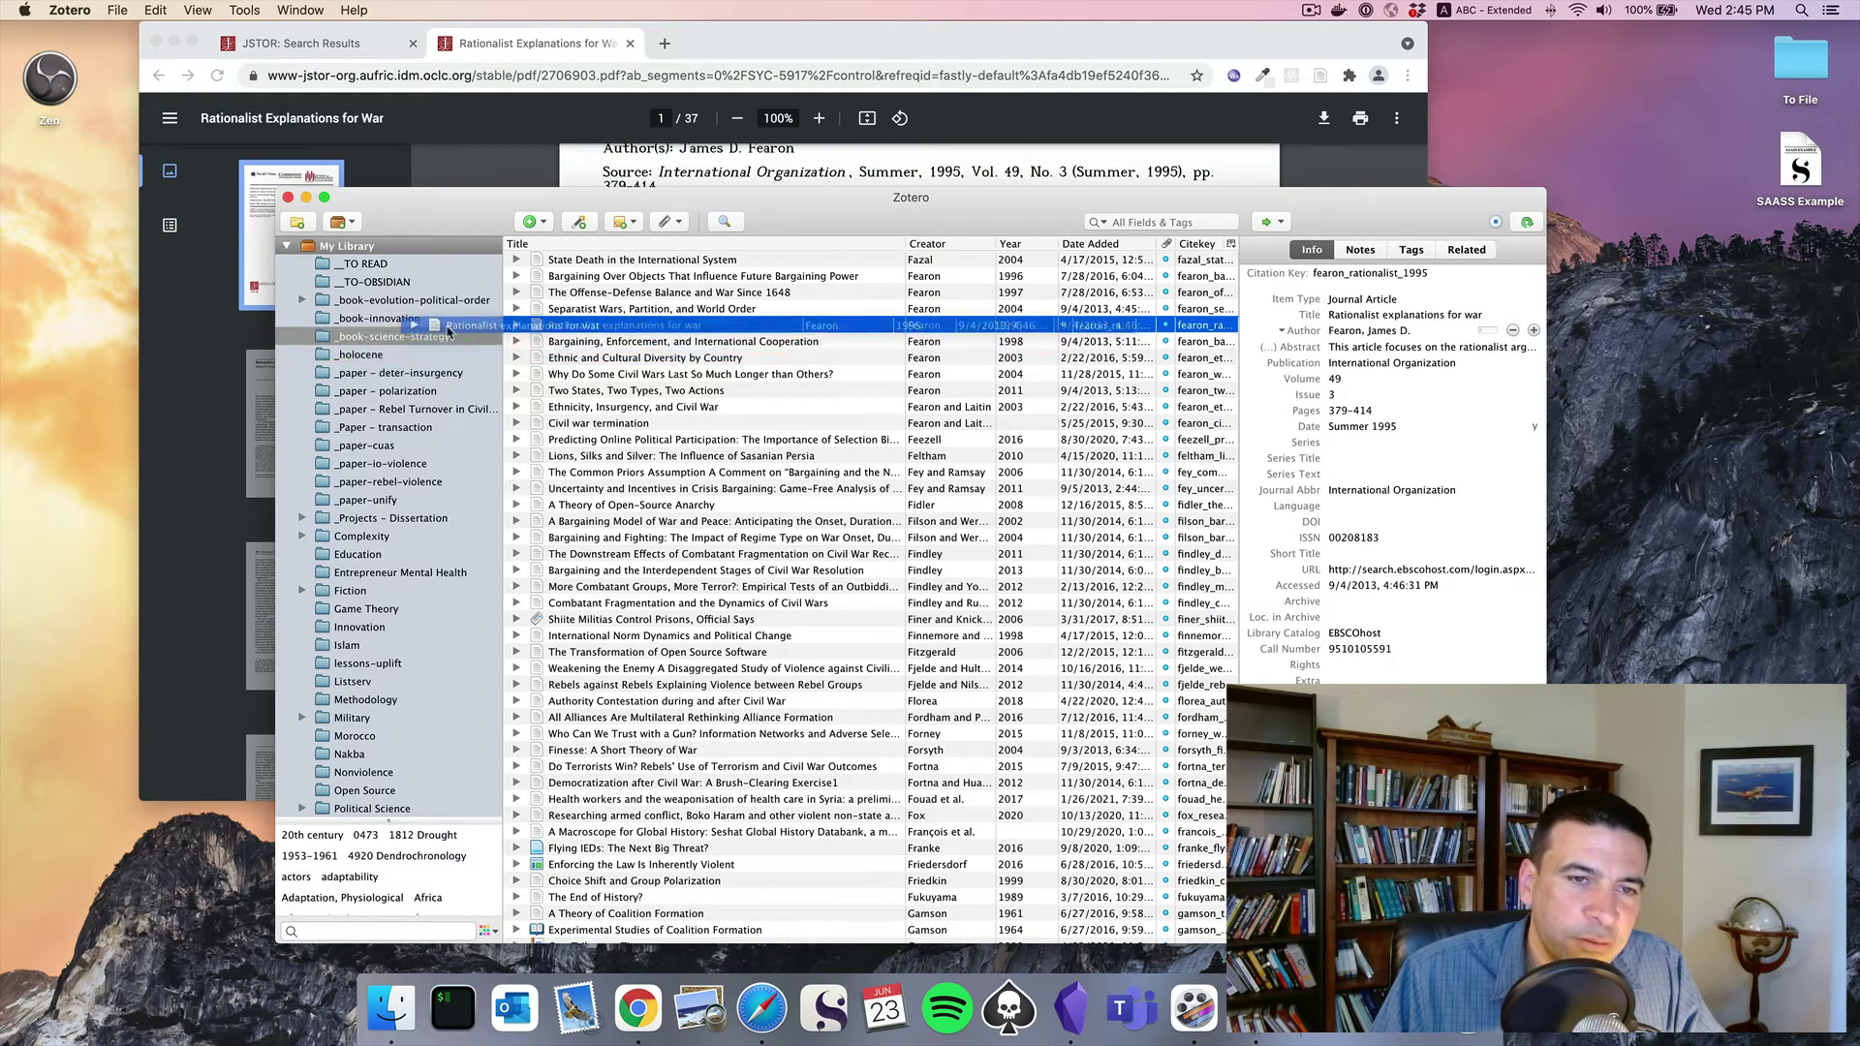
{"action": "left_click", "coordinate": [1082, 40]}
On amazon.com, search 'paul staniland' and open the Networks of Rebellion product page
{"action": "left_click", "coordinate": [665, 43]}
{"action": "type", "text": "ama"}
{"action": "key", "text": "Return"}
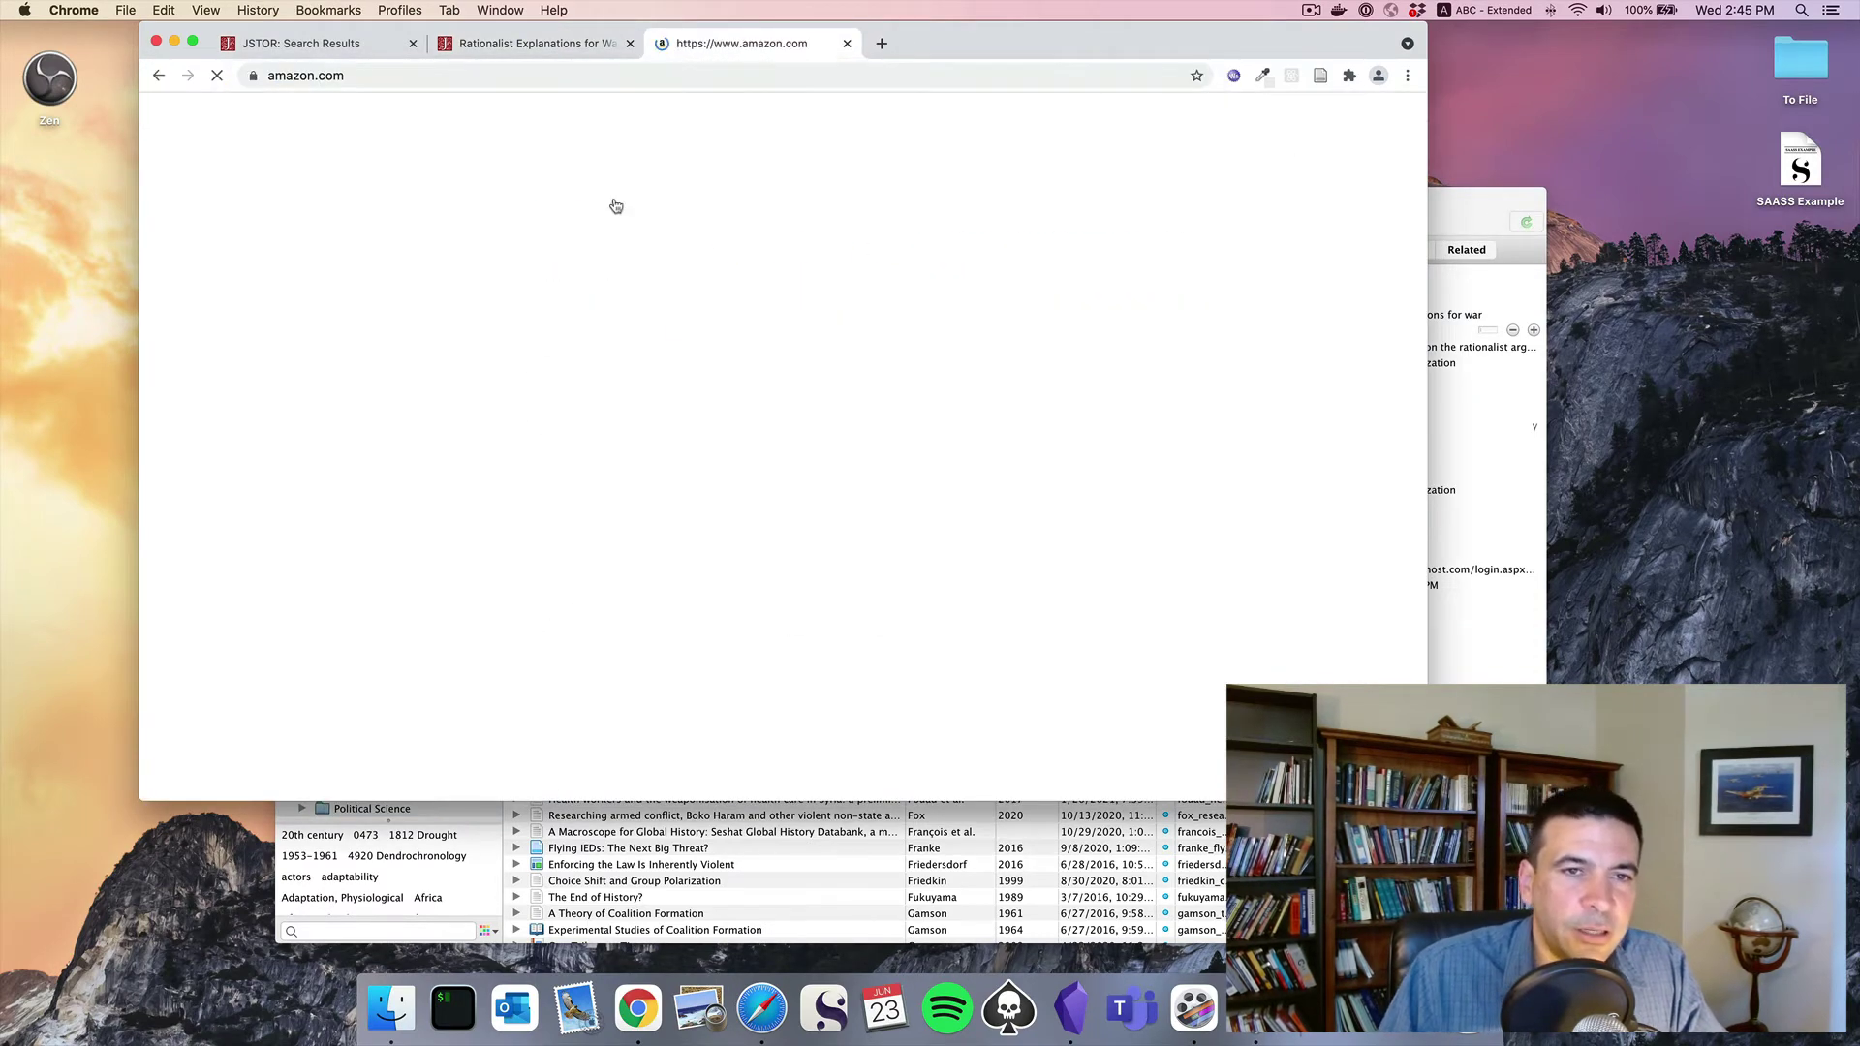
{"action": "type", "text": "paul staniland"}
{"action": "key", "text": "Return"}
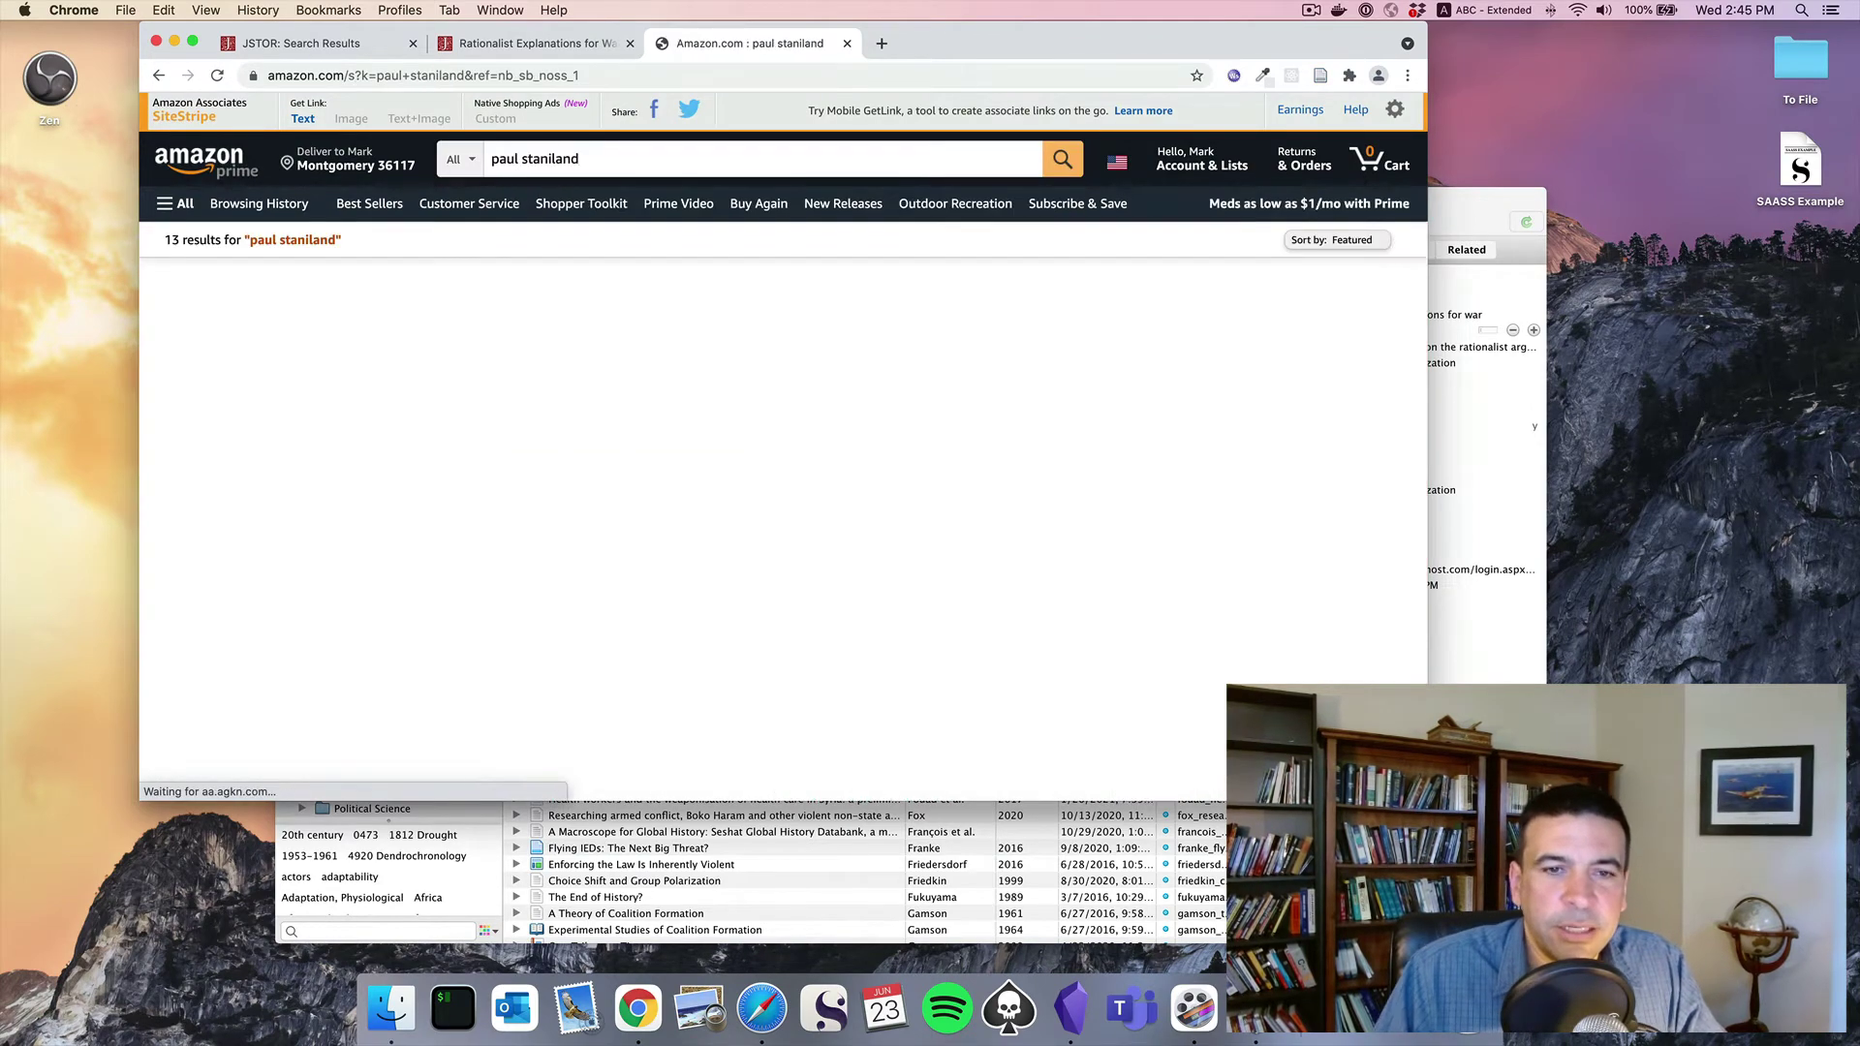
{"action": "left_click", "coordinate": [721, 301]}
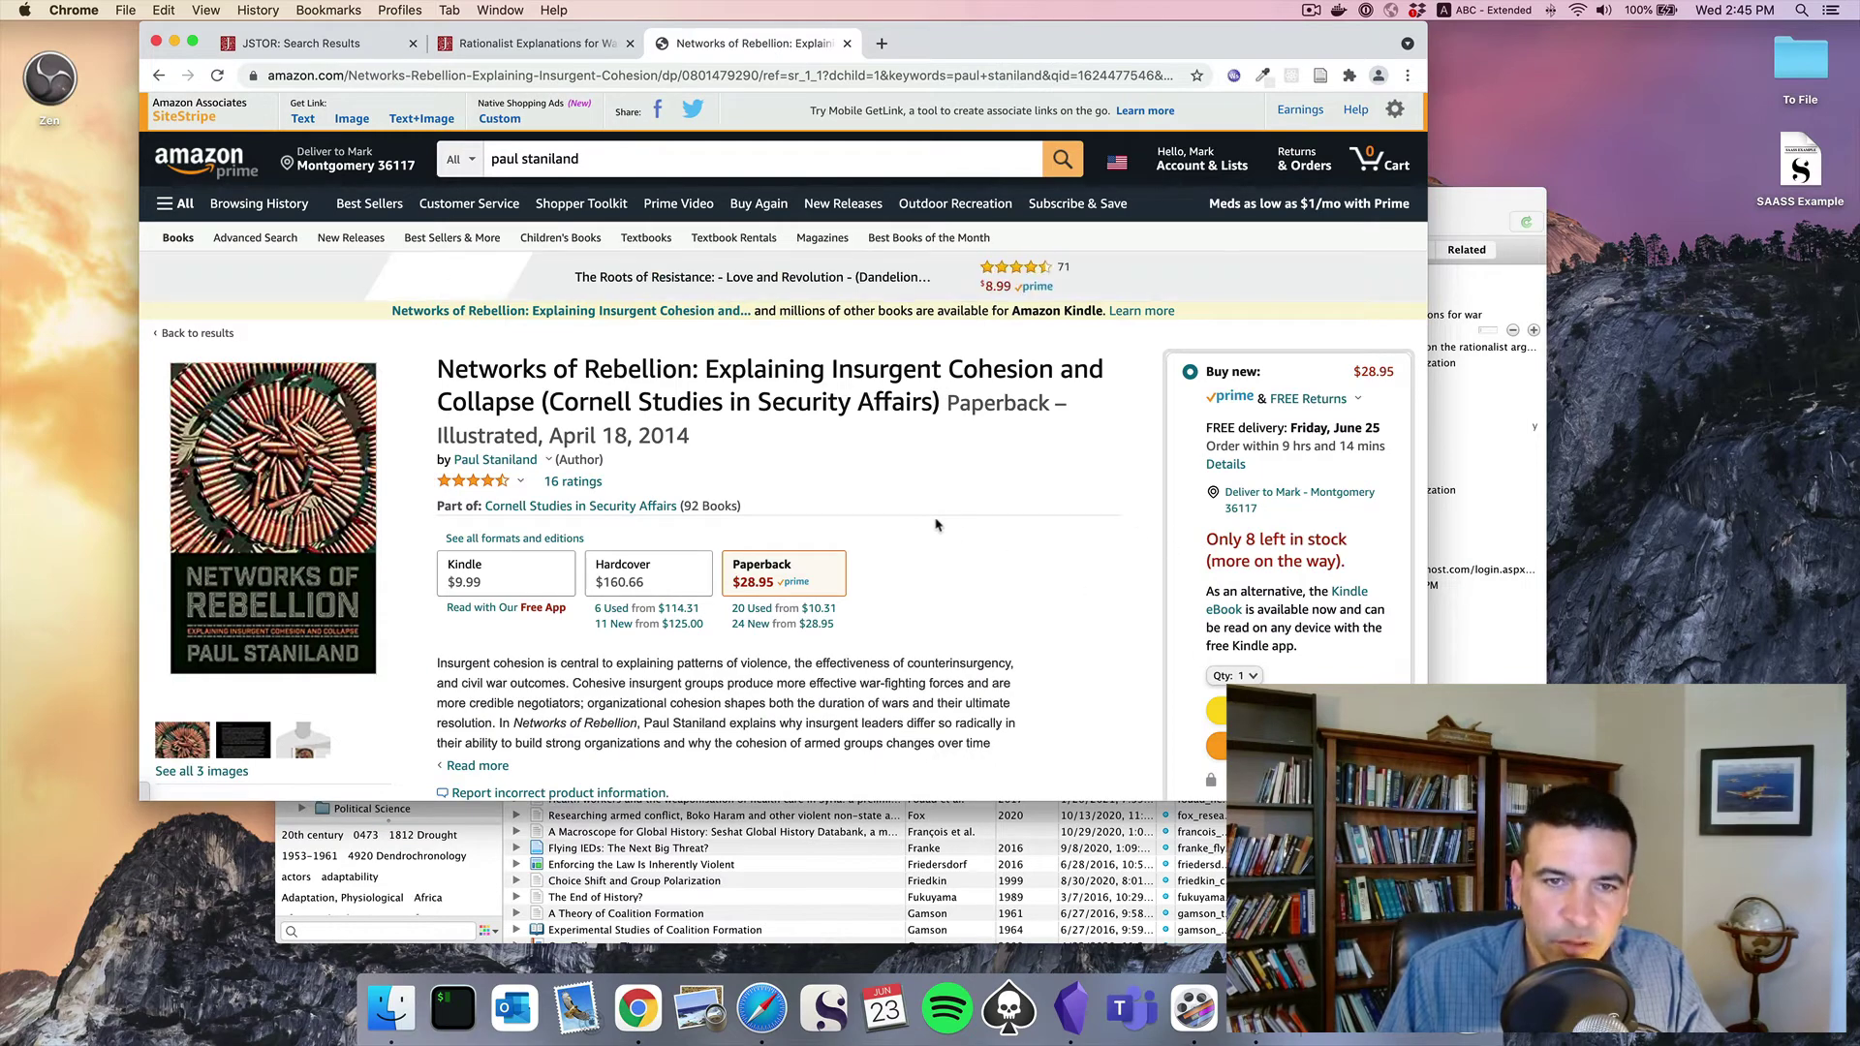
{"action": "scroll", "coordinate": [936, 524], "scroll_direction": "down", "scroll_amount": 2}
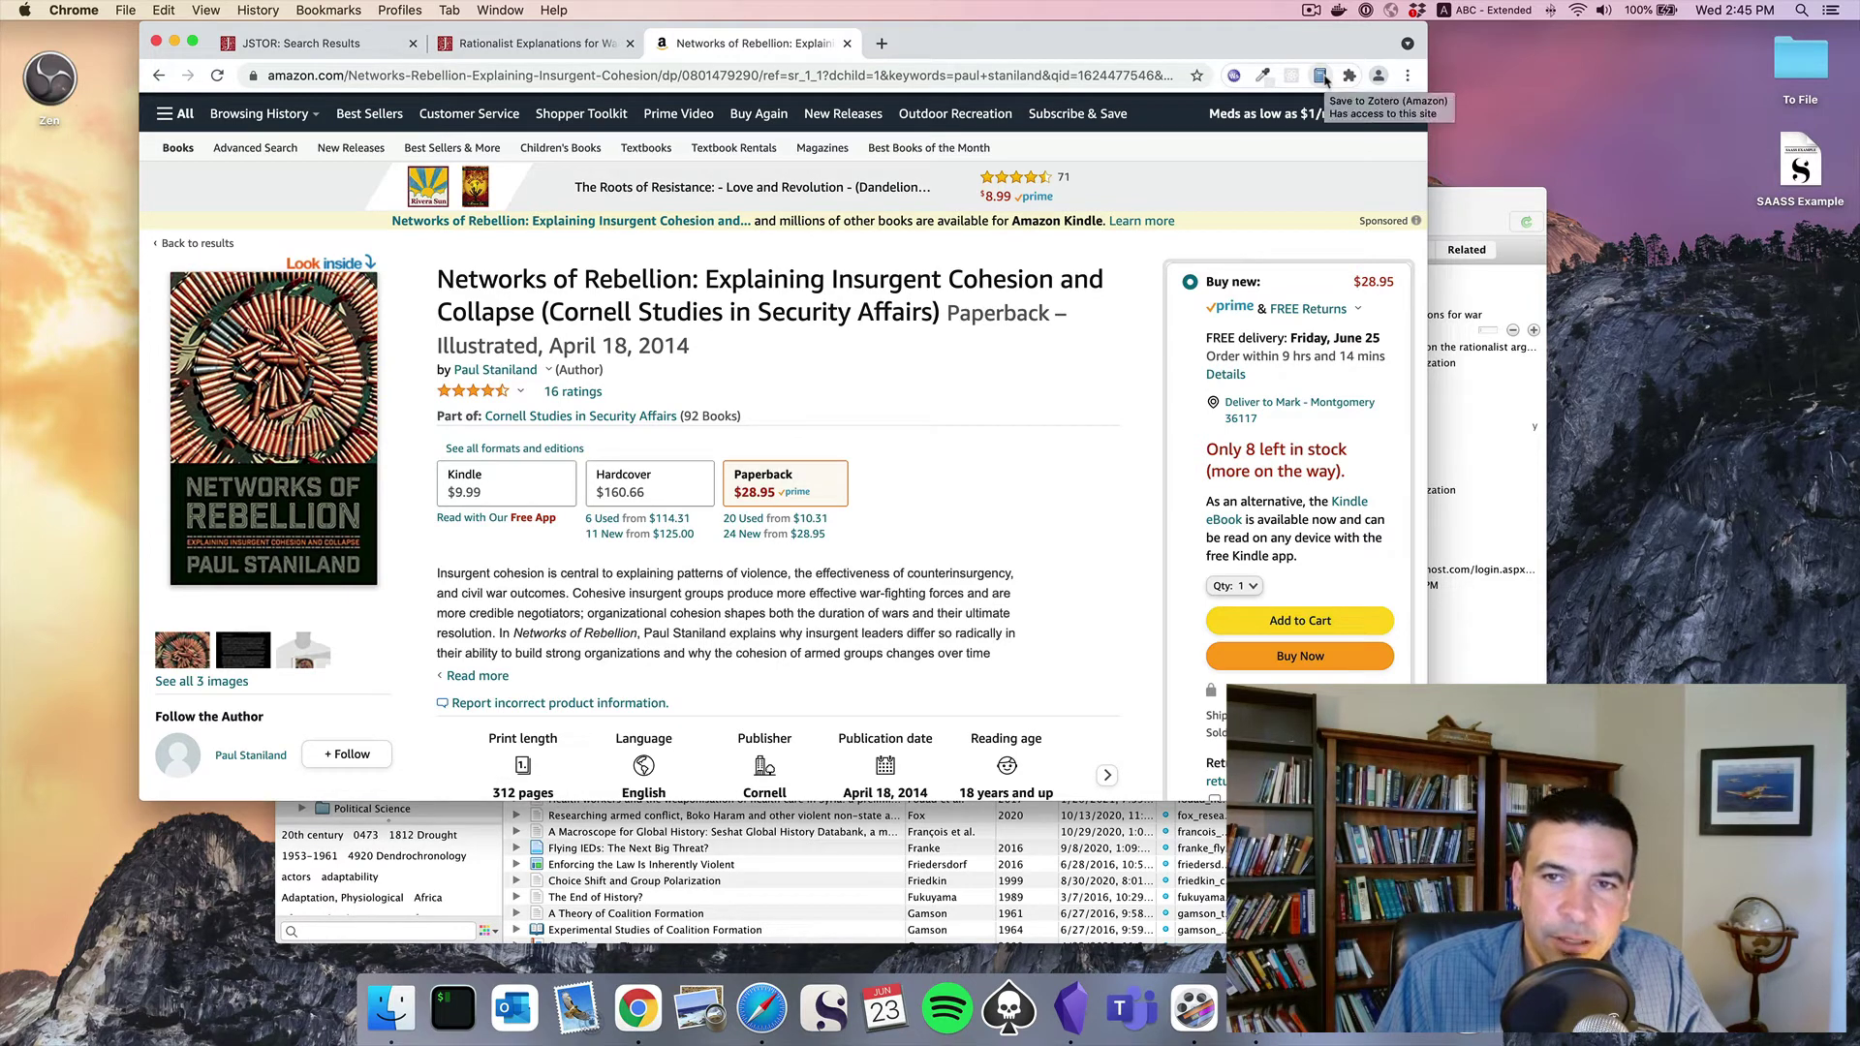
Save Networks of Rebellion to Zotero's _TO READ collection via the Connector
{"action": "left_click", "coordinate": [1321, 76]}
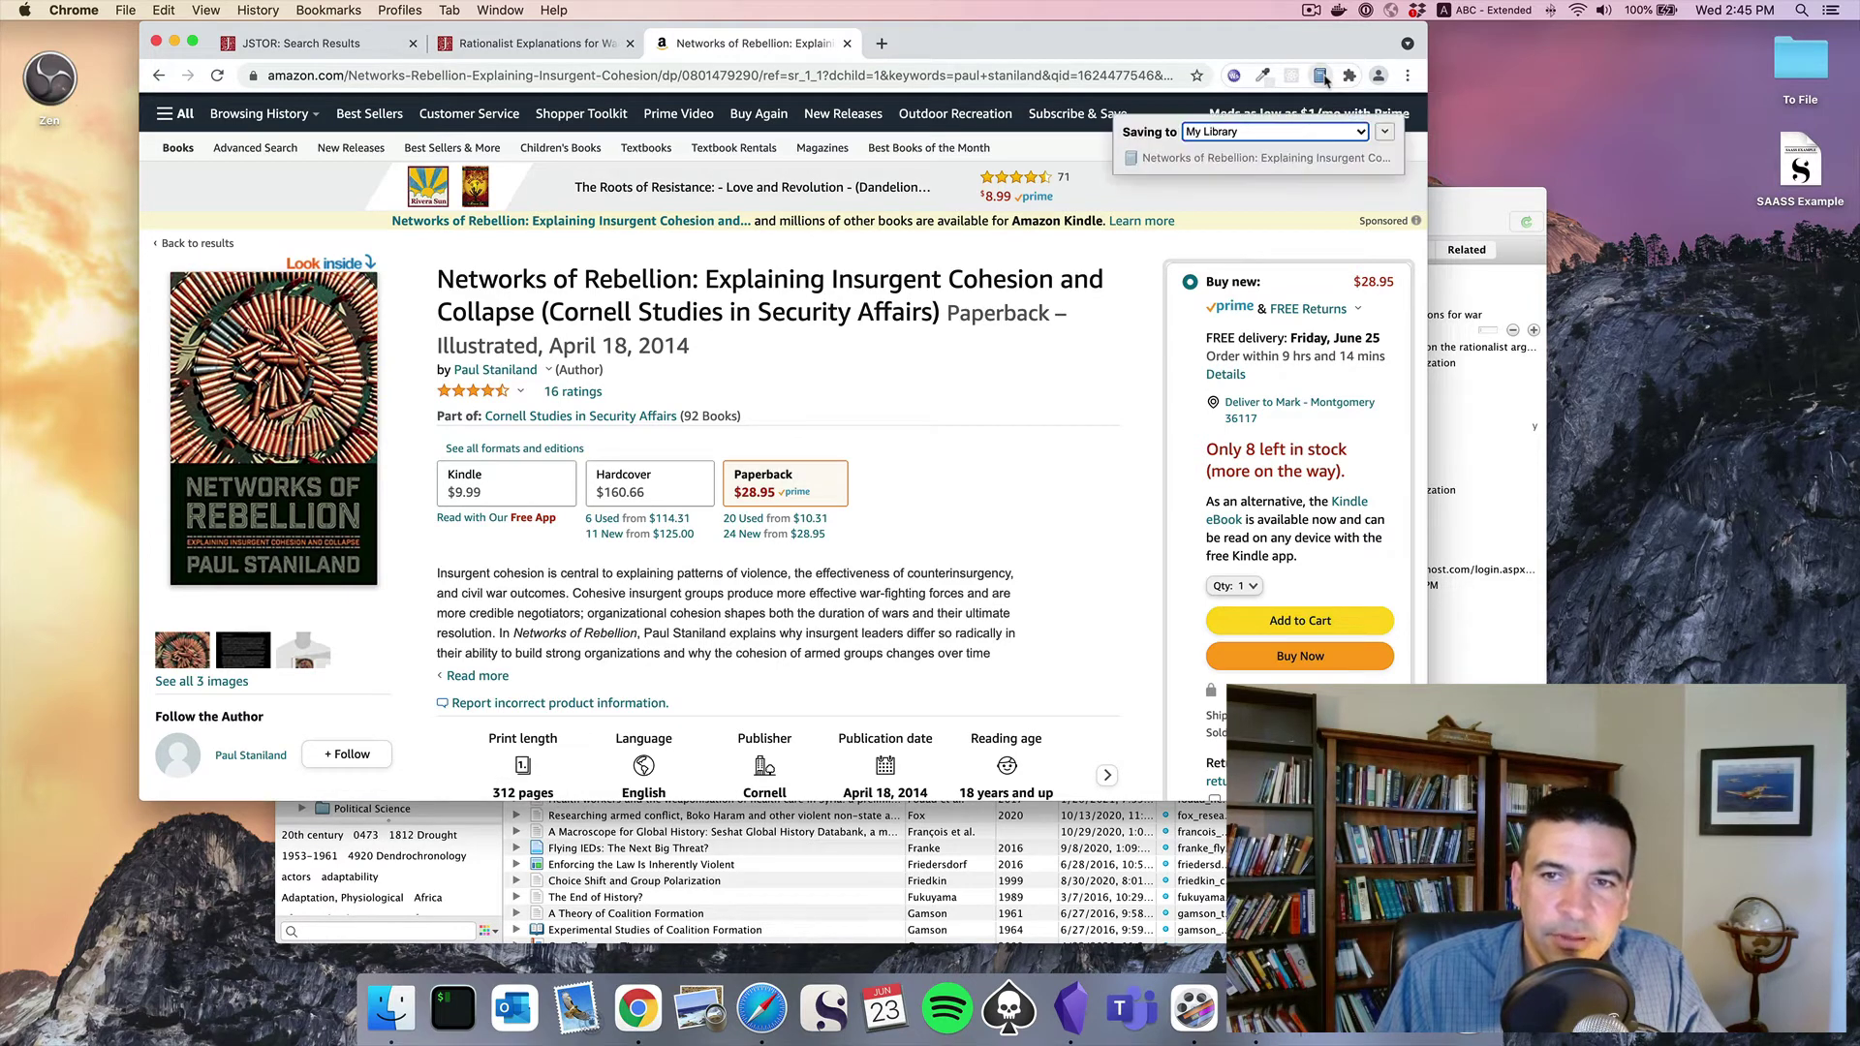
{"action": "left_click", "coordinate": [1331, 137]}
{"action": "left_click", "coordinate": [1310, 146]}
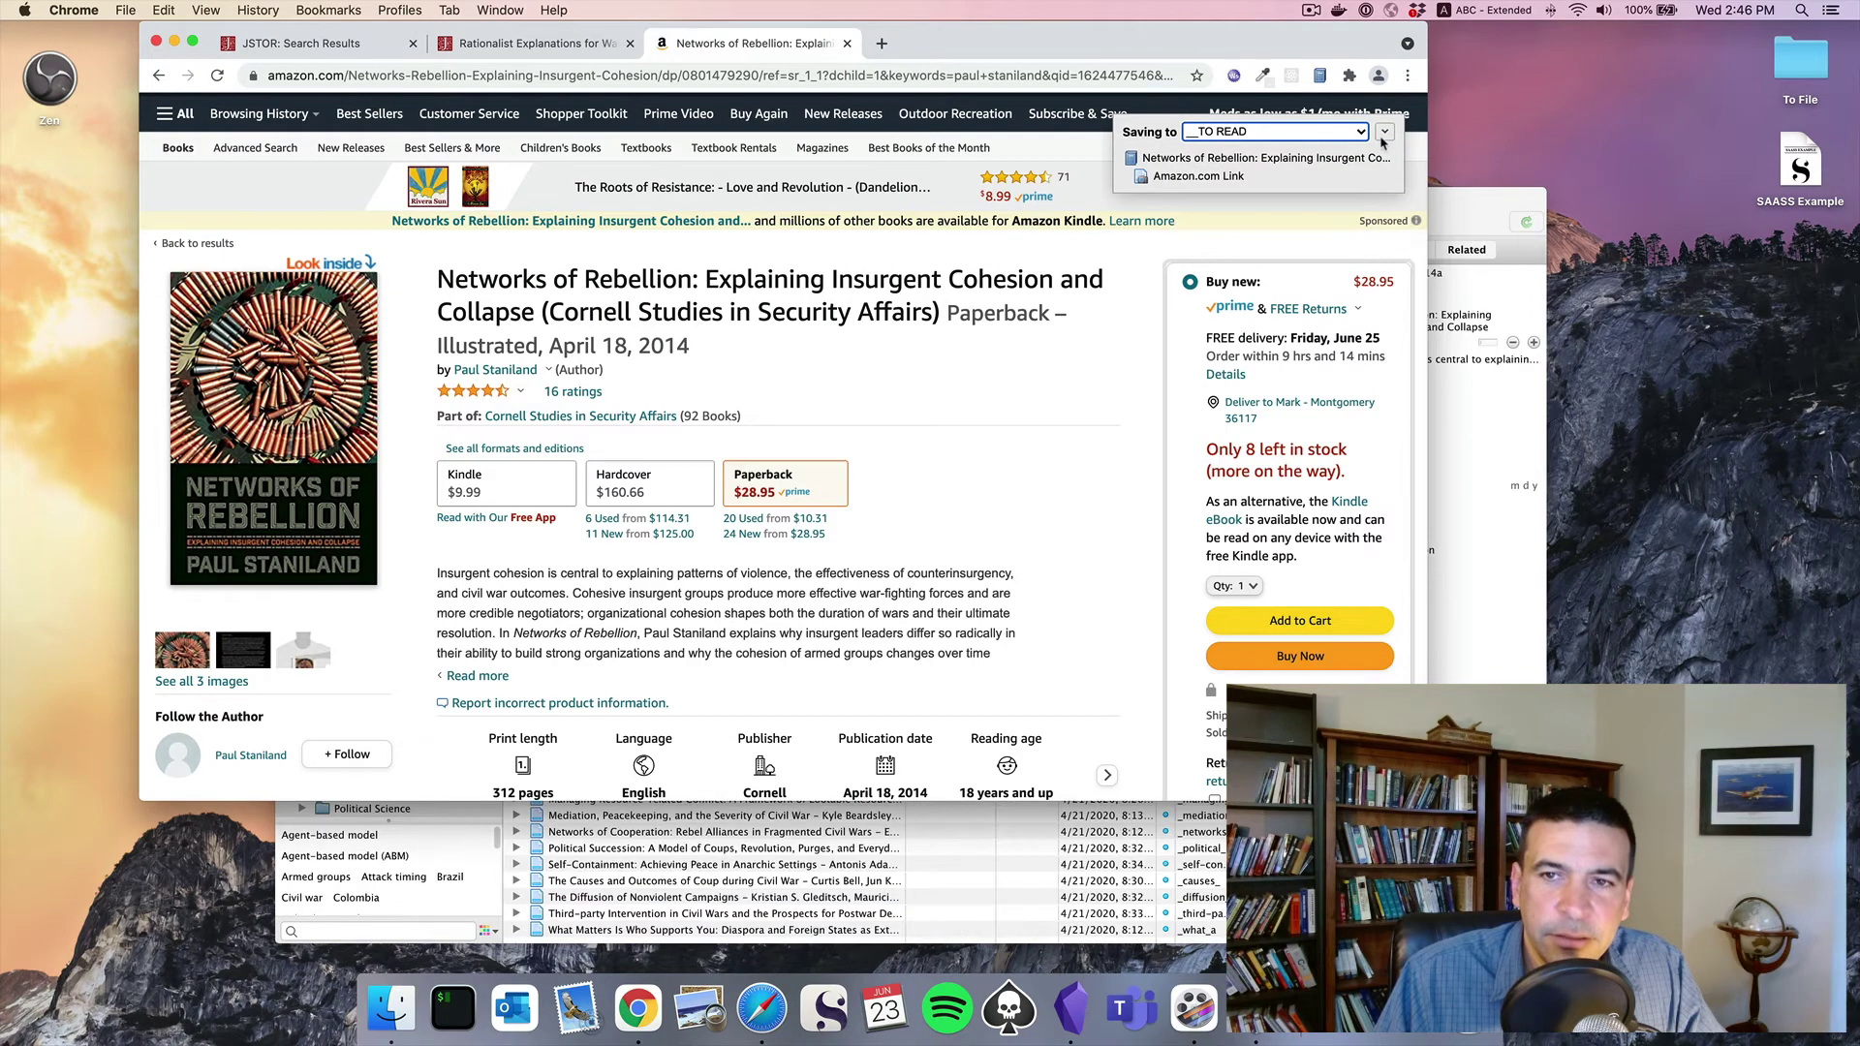
{"action": "left_click", "coordinate": [1458, 203]}
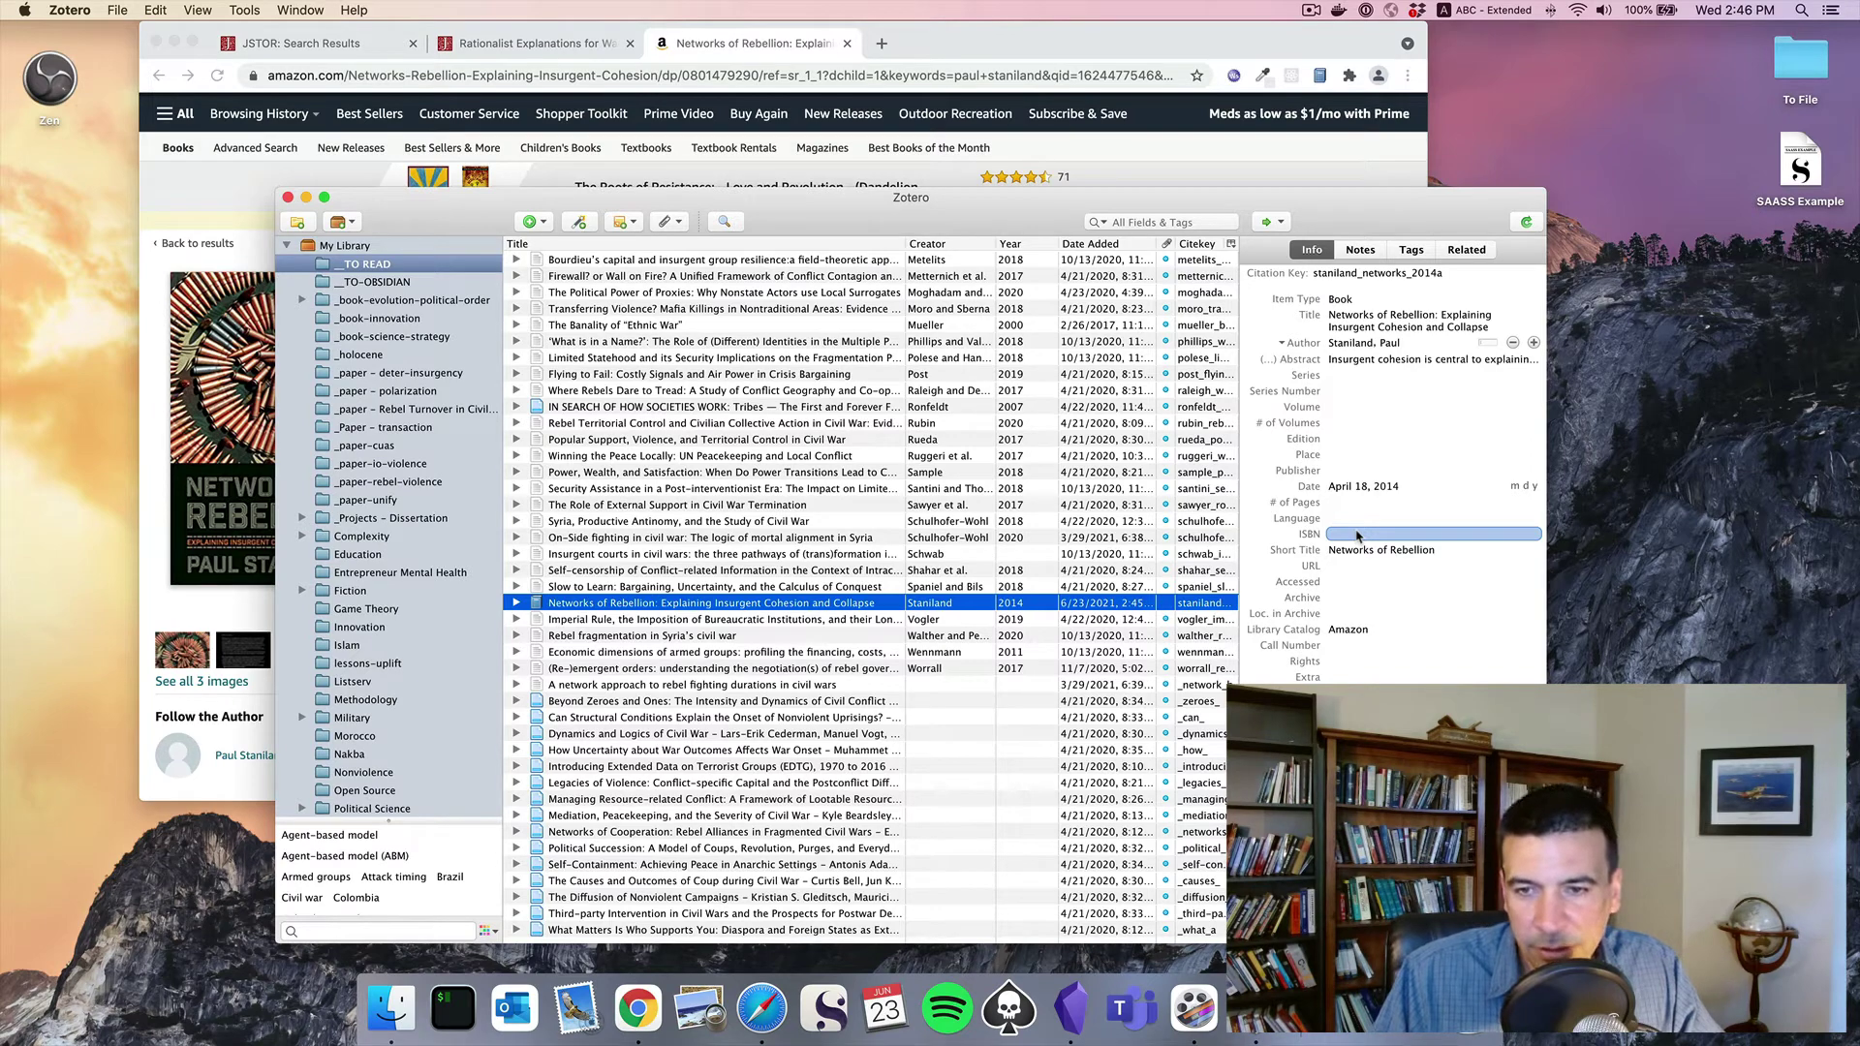
Move the Networks of Rebellion item to the trash and jump to the library search field
{"action": "right_click", "coordinate": [747, 607]}
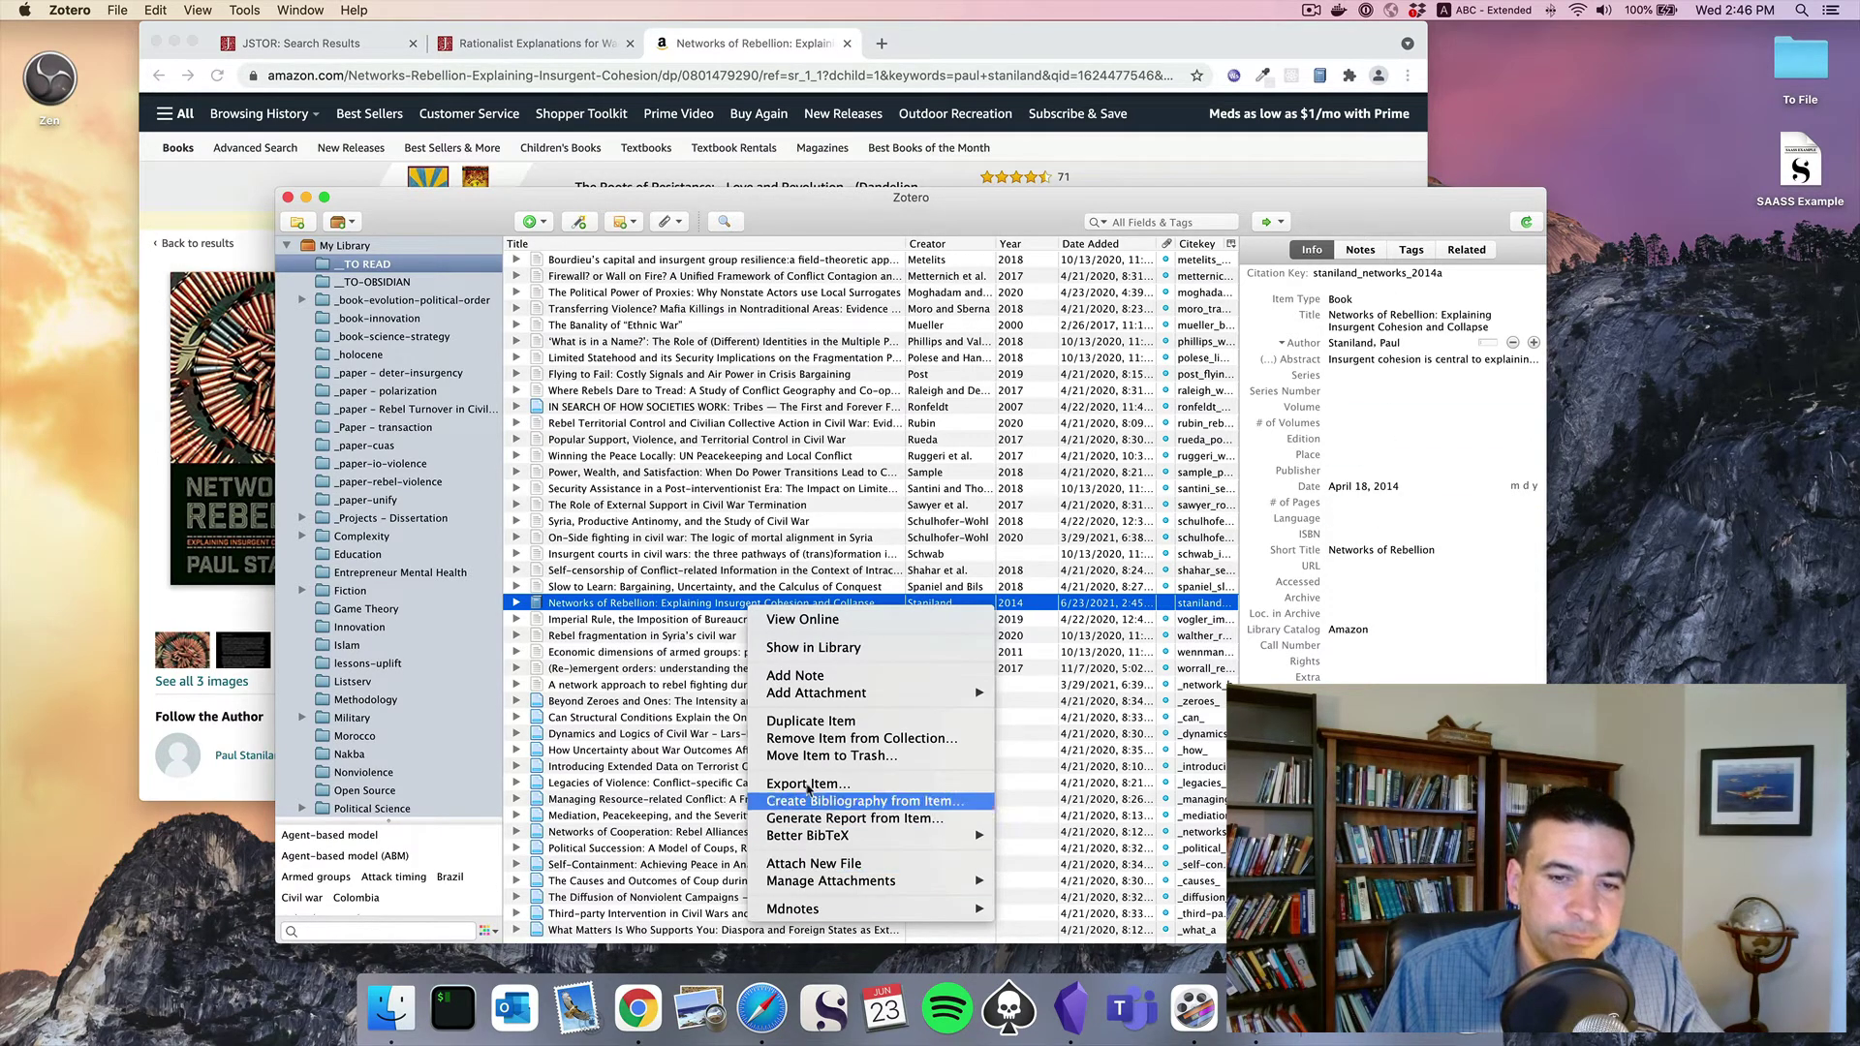
{"action": "left_click", "coordinate": [807, 756]}
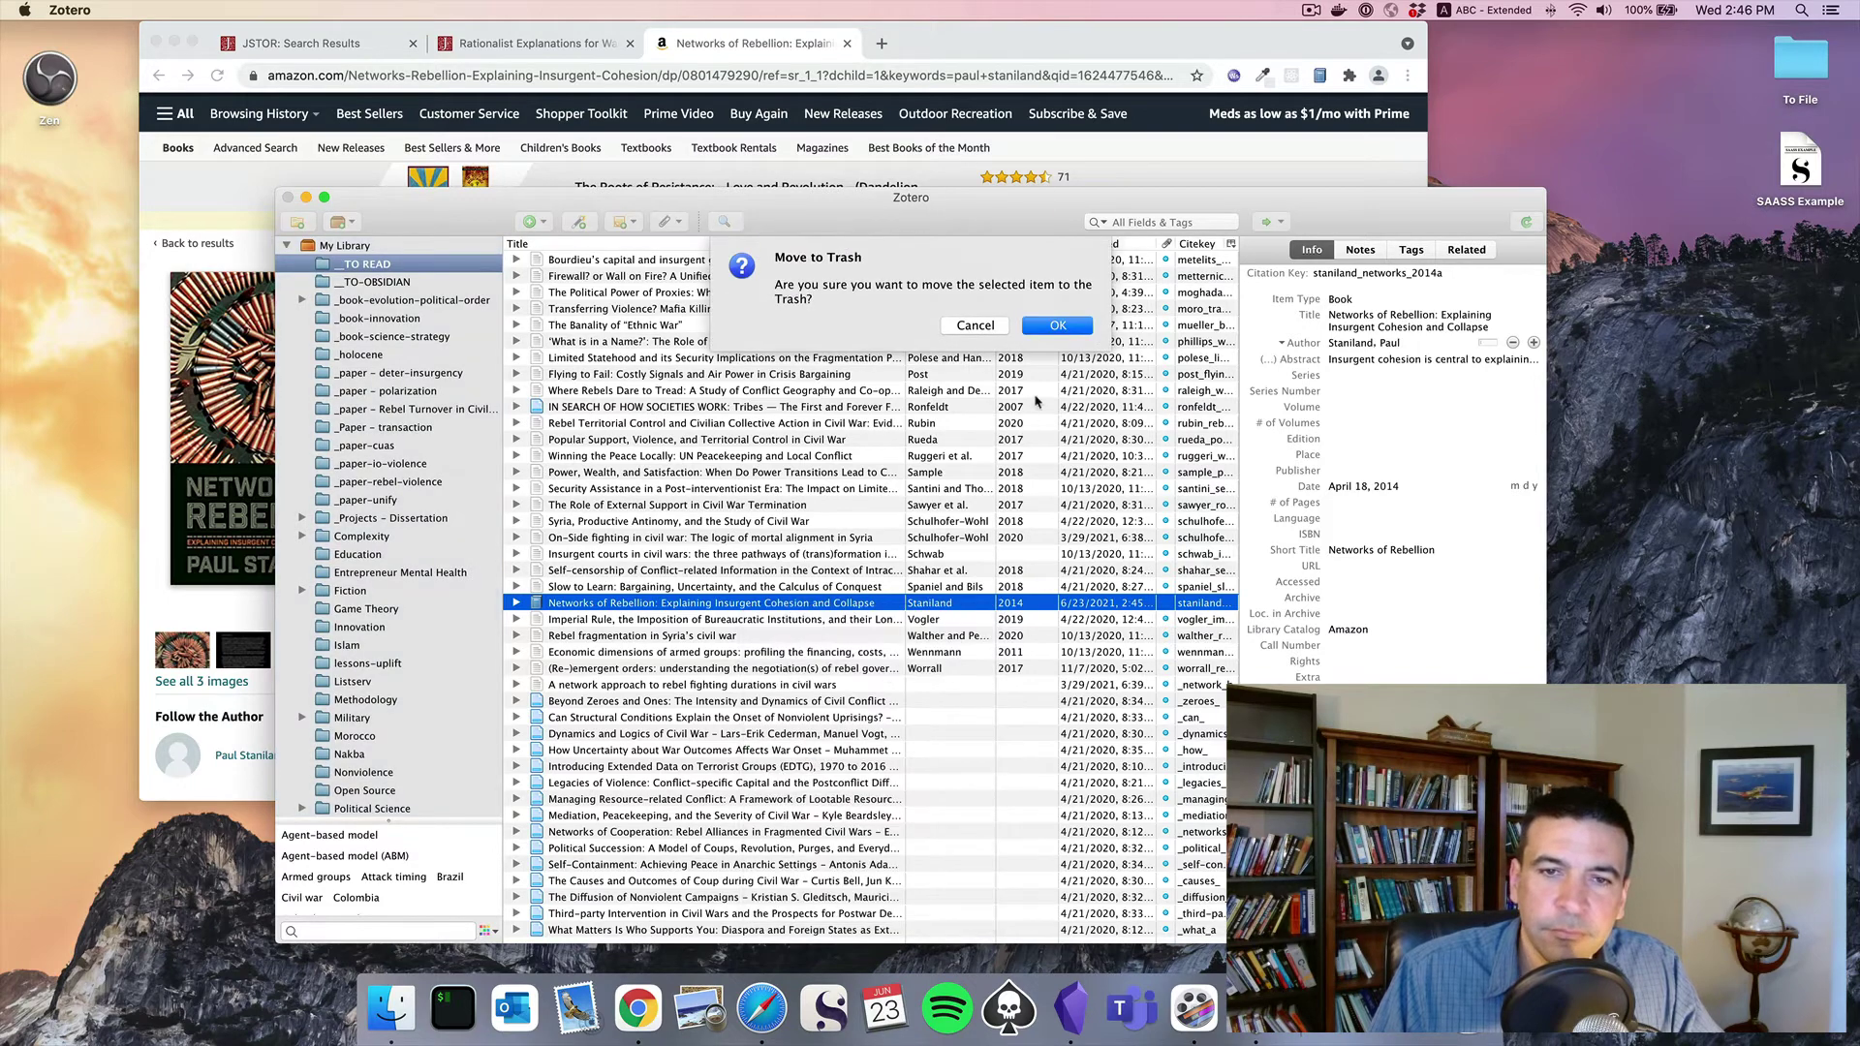
{"action": "left_click", "coordinate": [1055, 335]}
{"action": "key", "text": "super+f"}
Search all of My Library for 'fearon' and inspect the Separatist Wars, Partition, and World Order record, leaving its title unchanged
{"action": "type", "text": "fearon"}
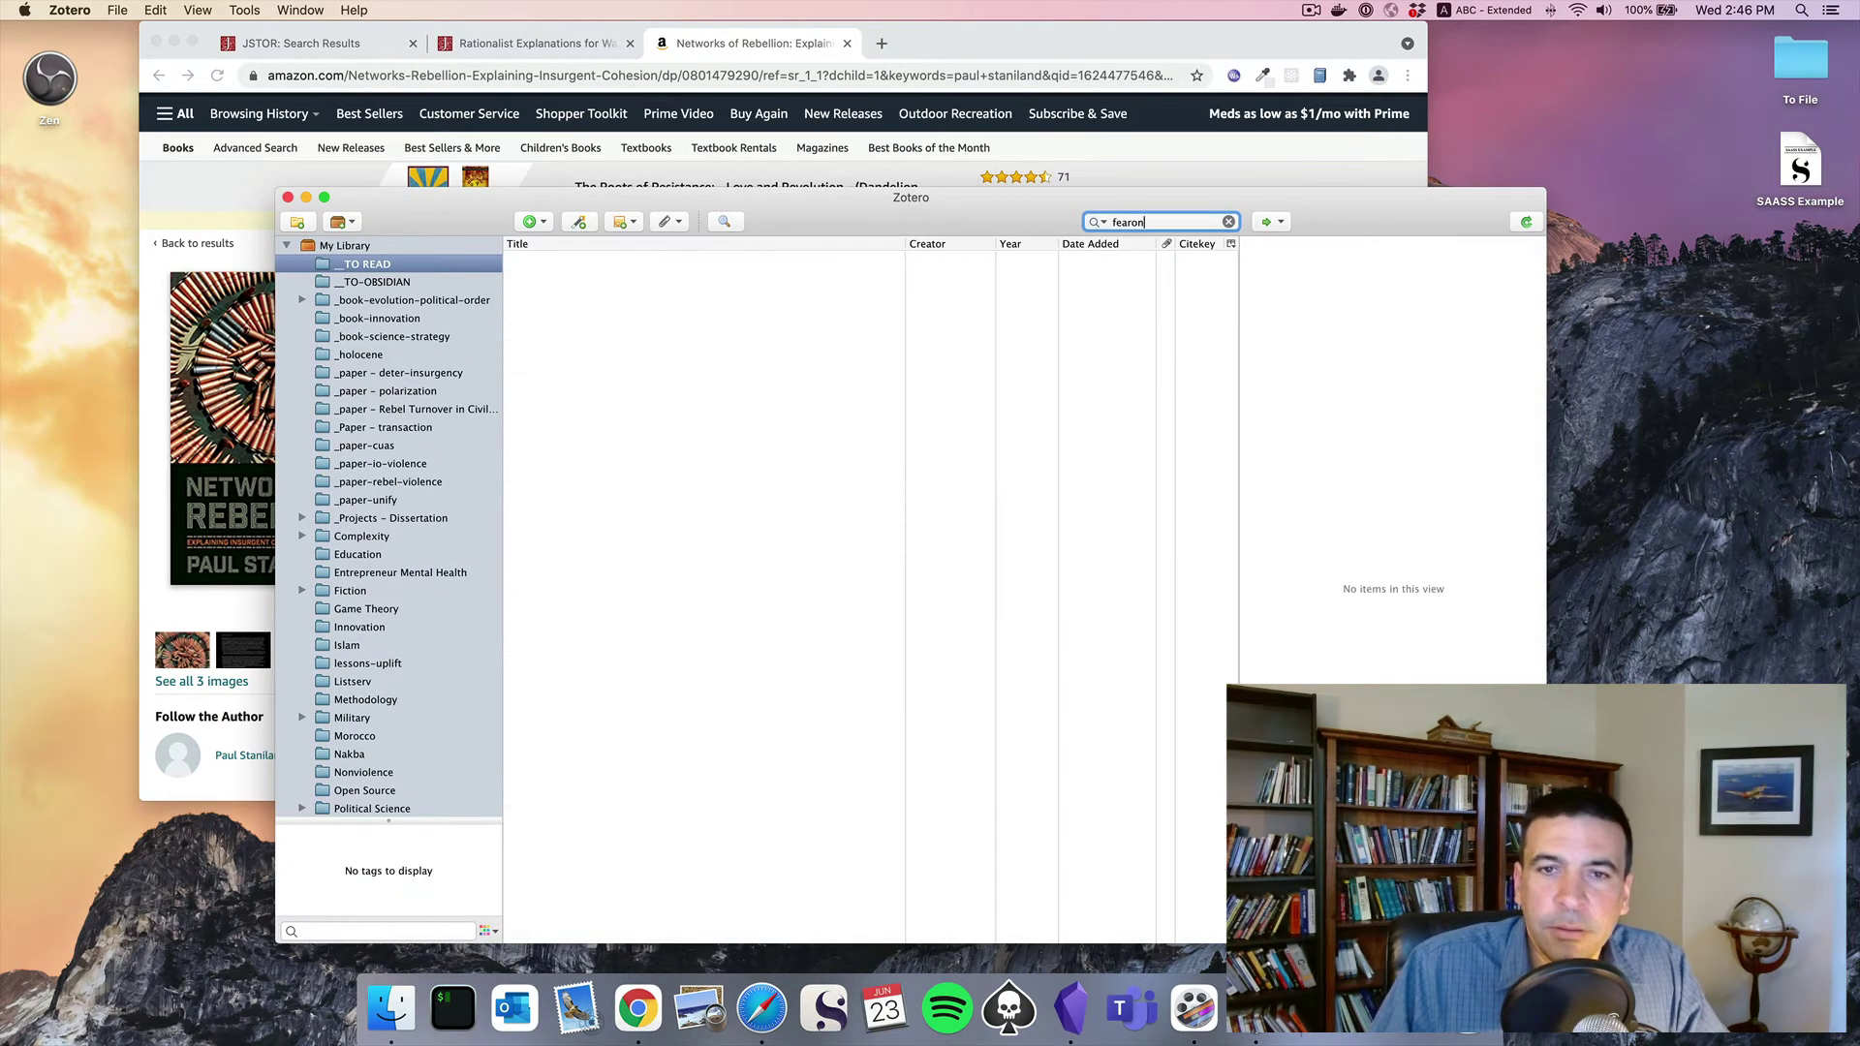
{"action": "left_click", "coordinate": [406, 247]}
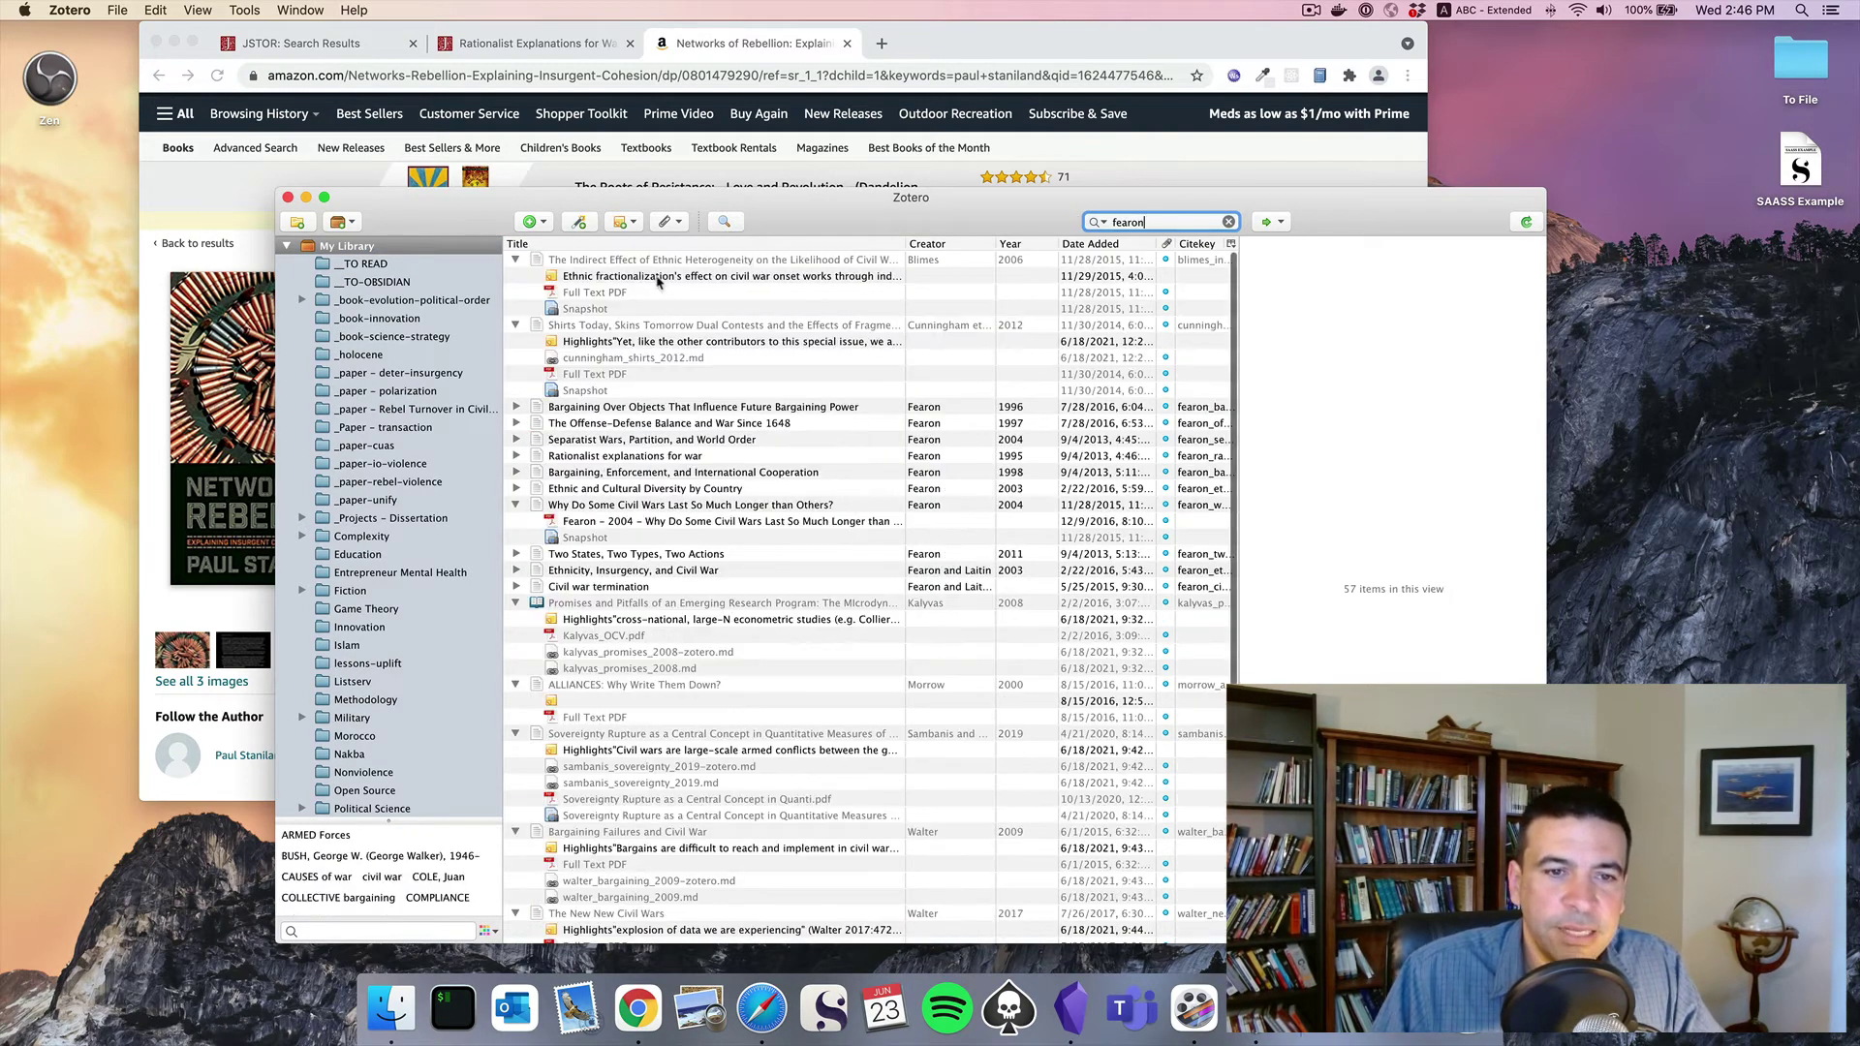
{"action": "left_click", "coordinate": [730, 441]}
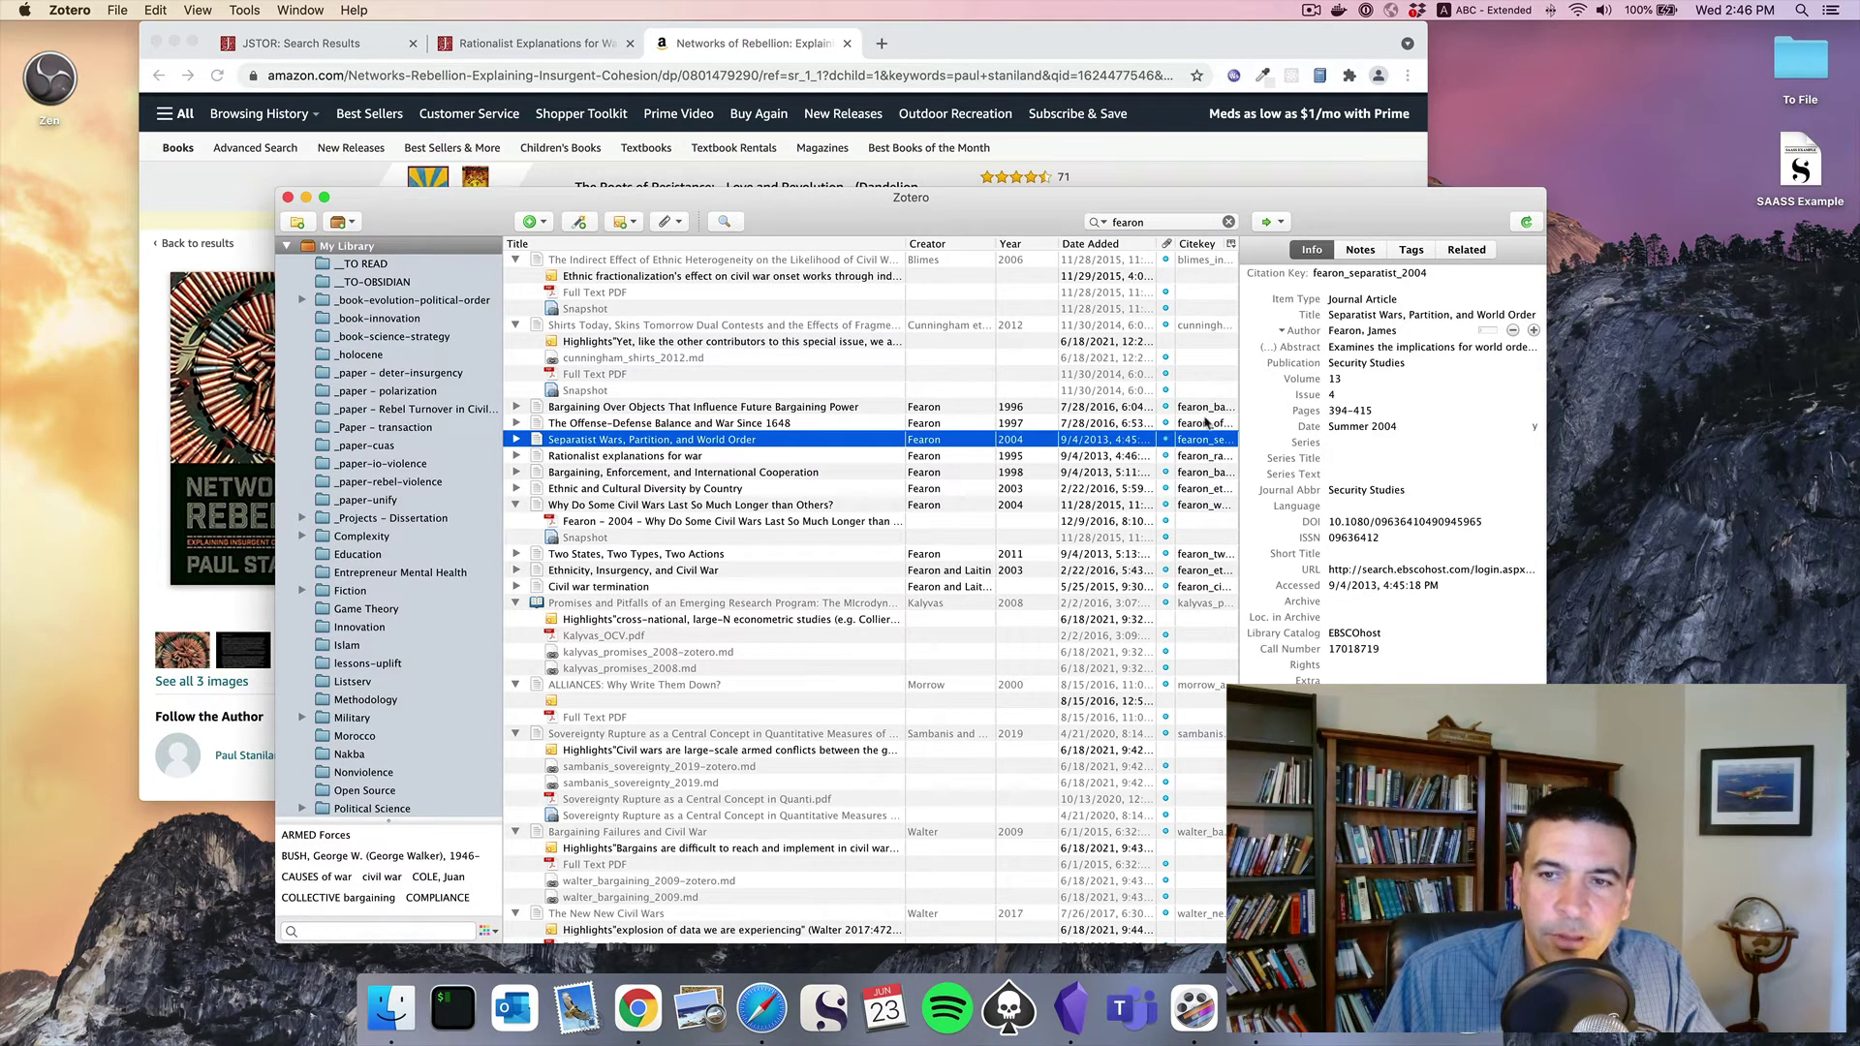
{"action": "left_click", "coordinate": [1407, 319]}
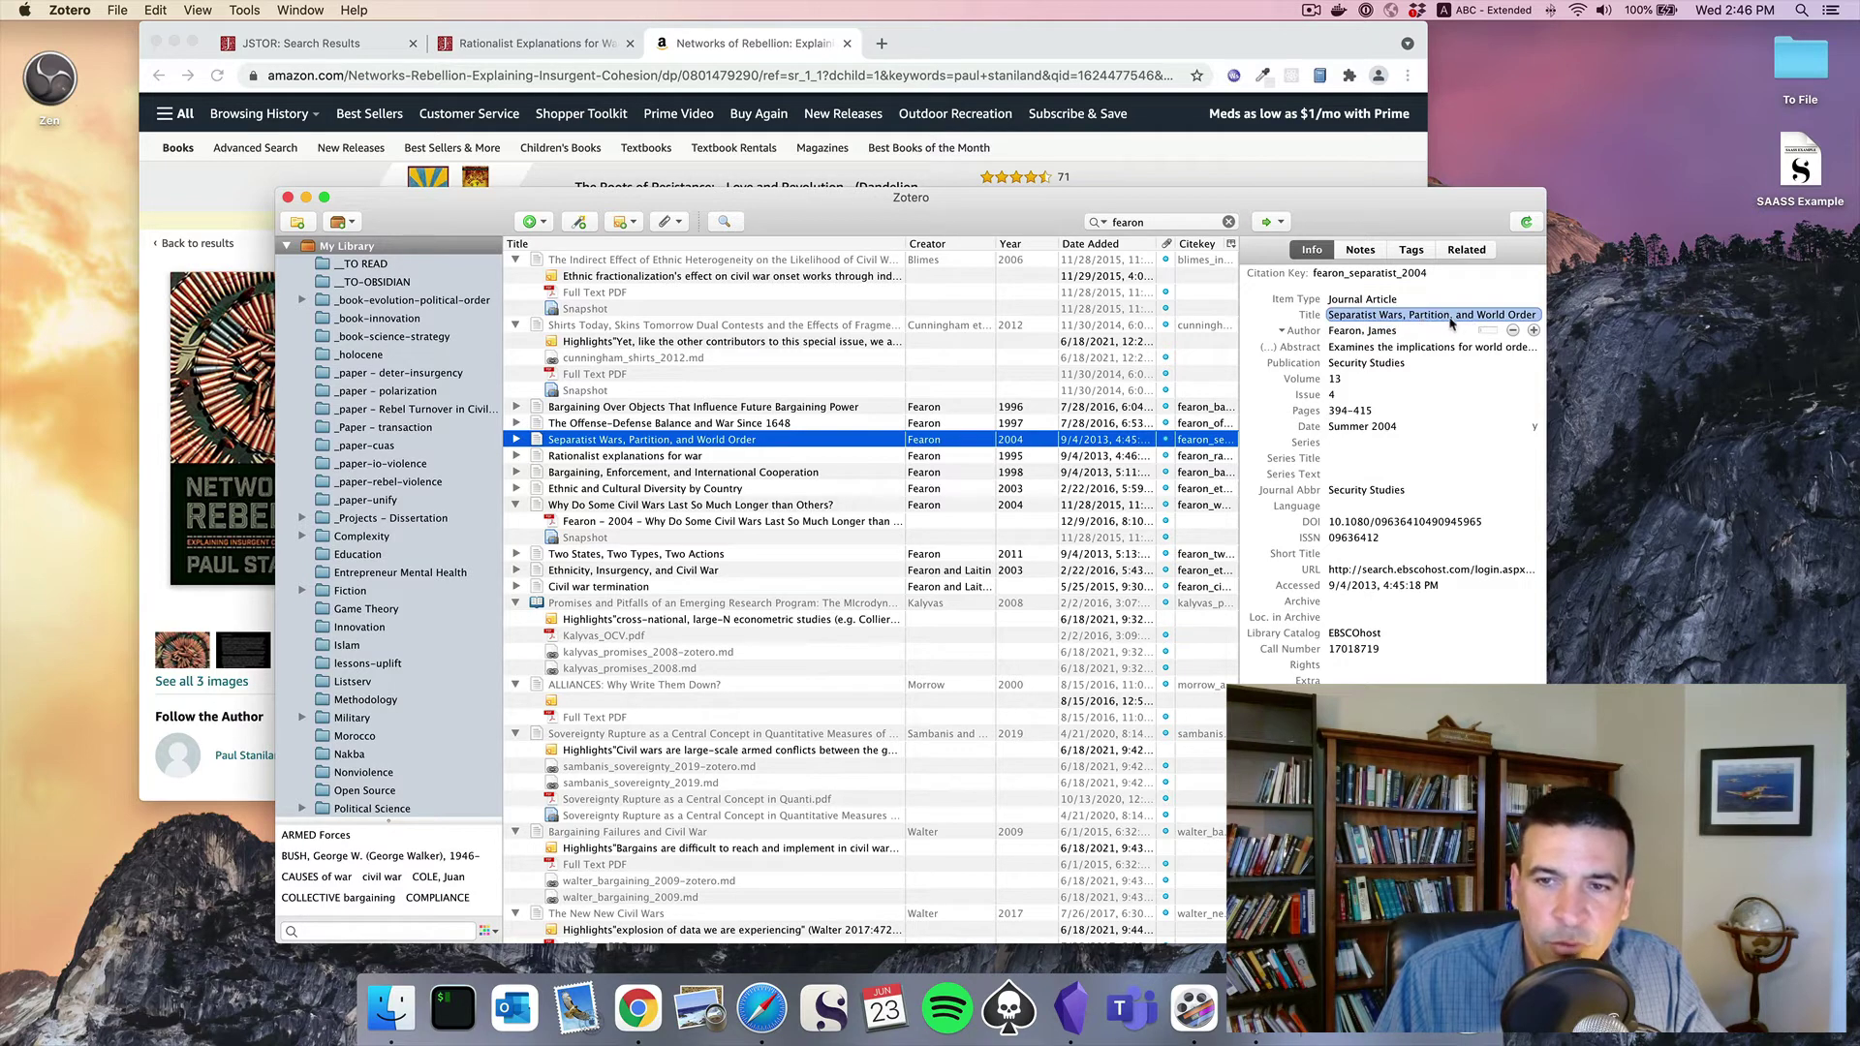
{"action": "key", "text": "Escape"}
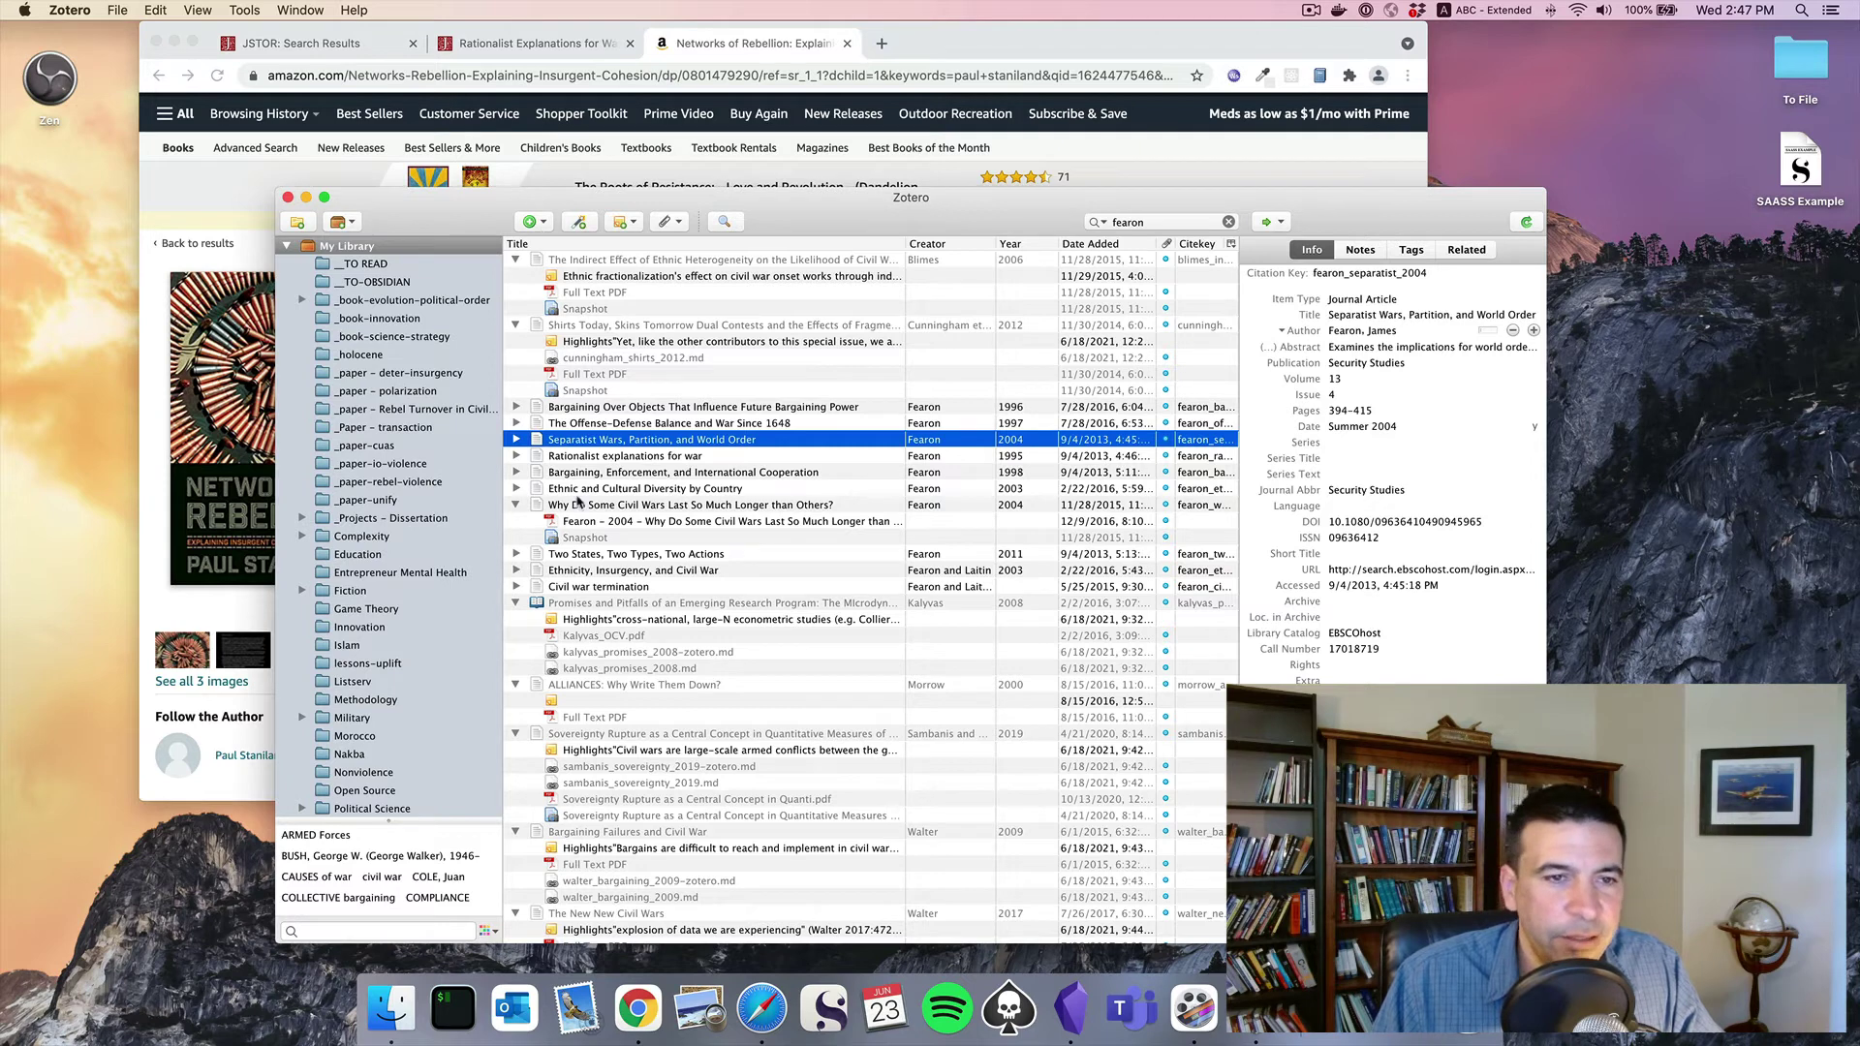
Add a Presentation item to _holocene, filling in its title and the presenter's last and first names
{"action": "left_click", "coordinate": [368, 354]}
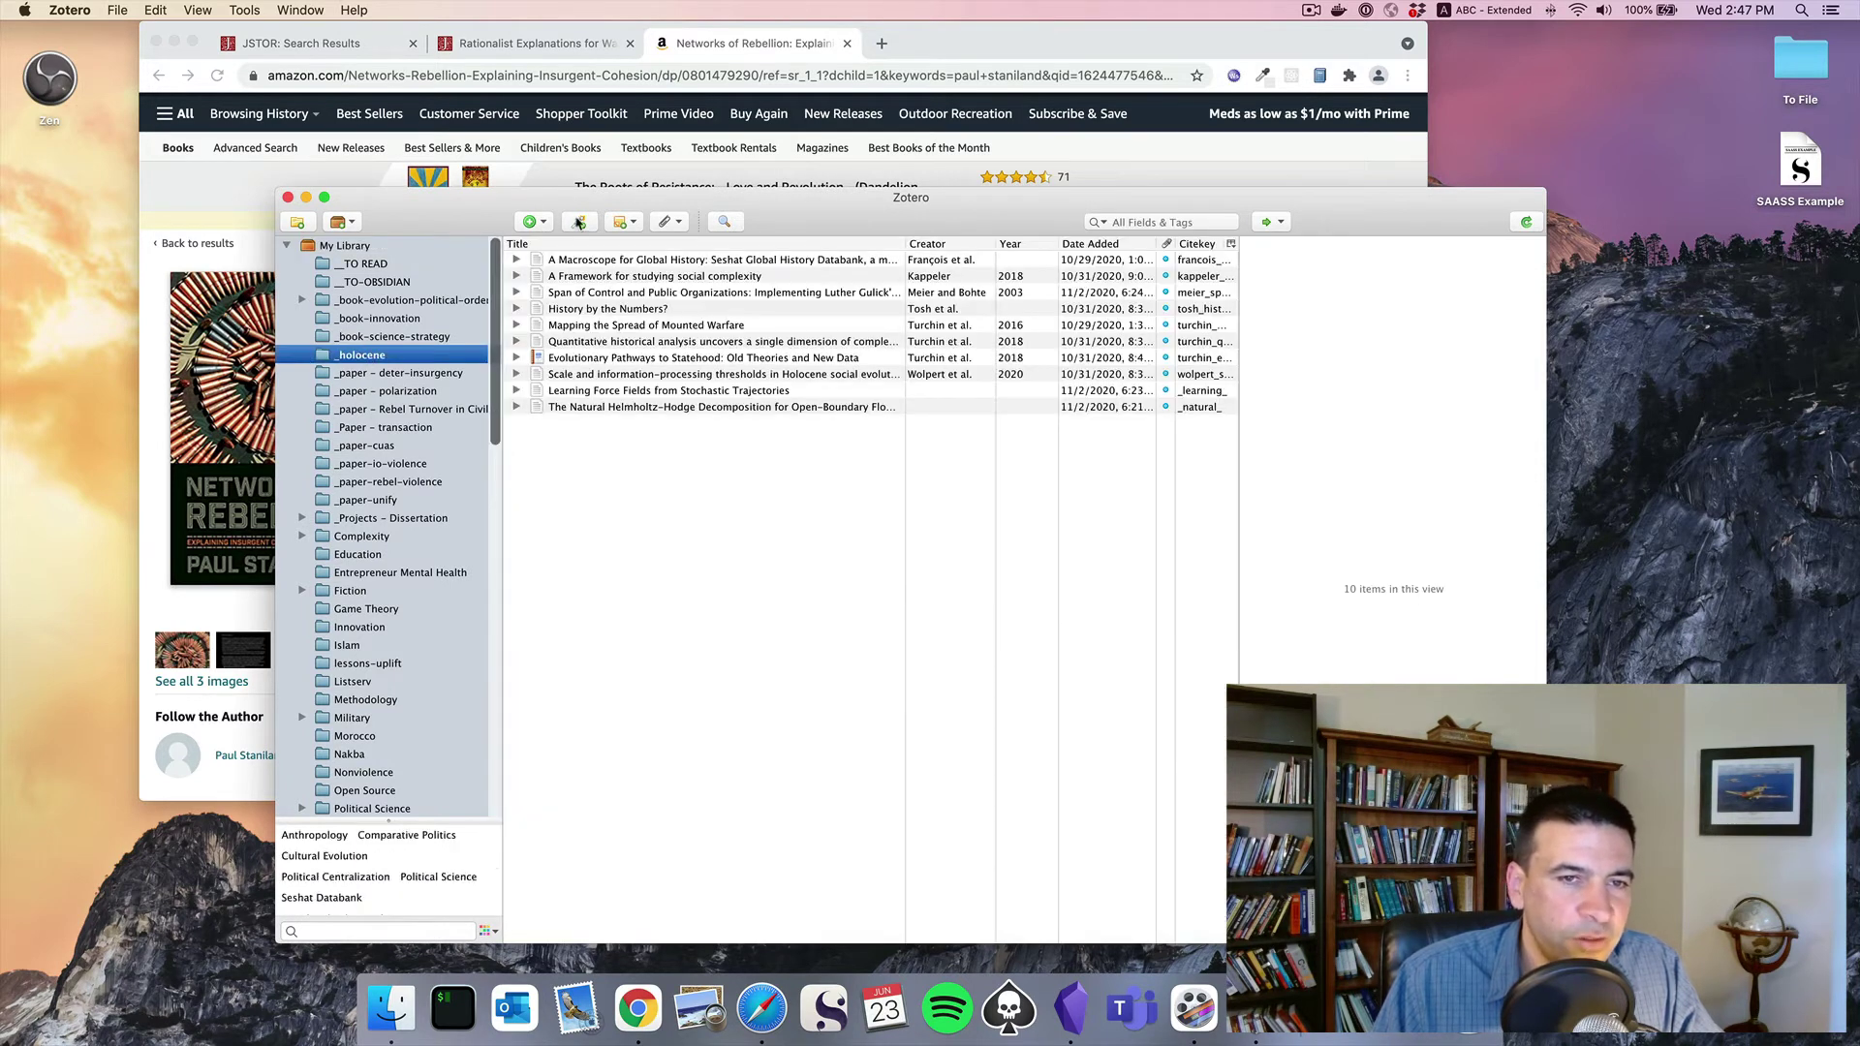
{"action": "left_click", "coordinate": [535, 222]}
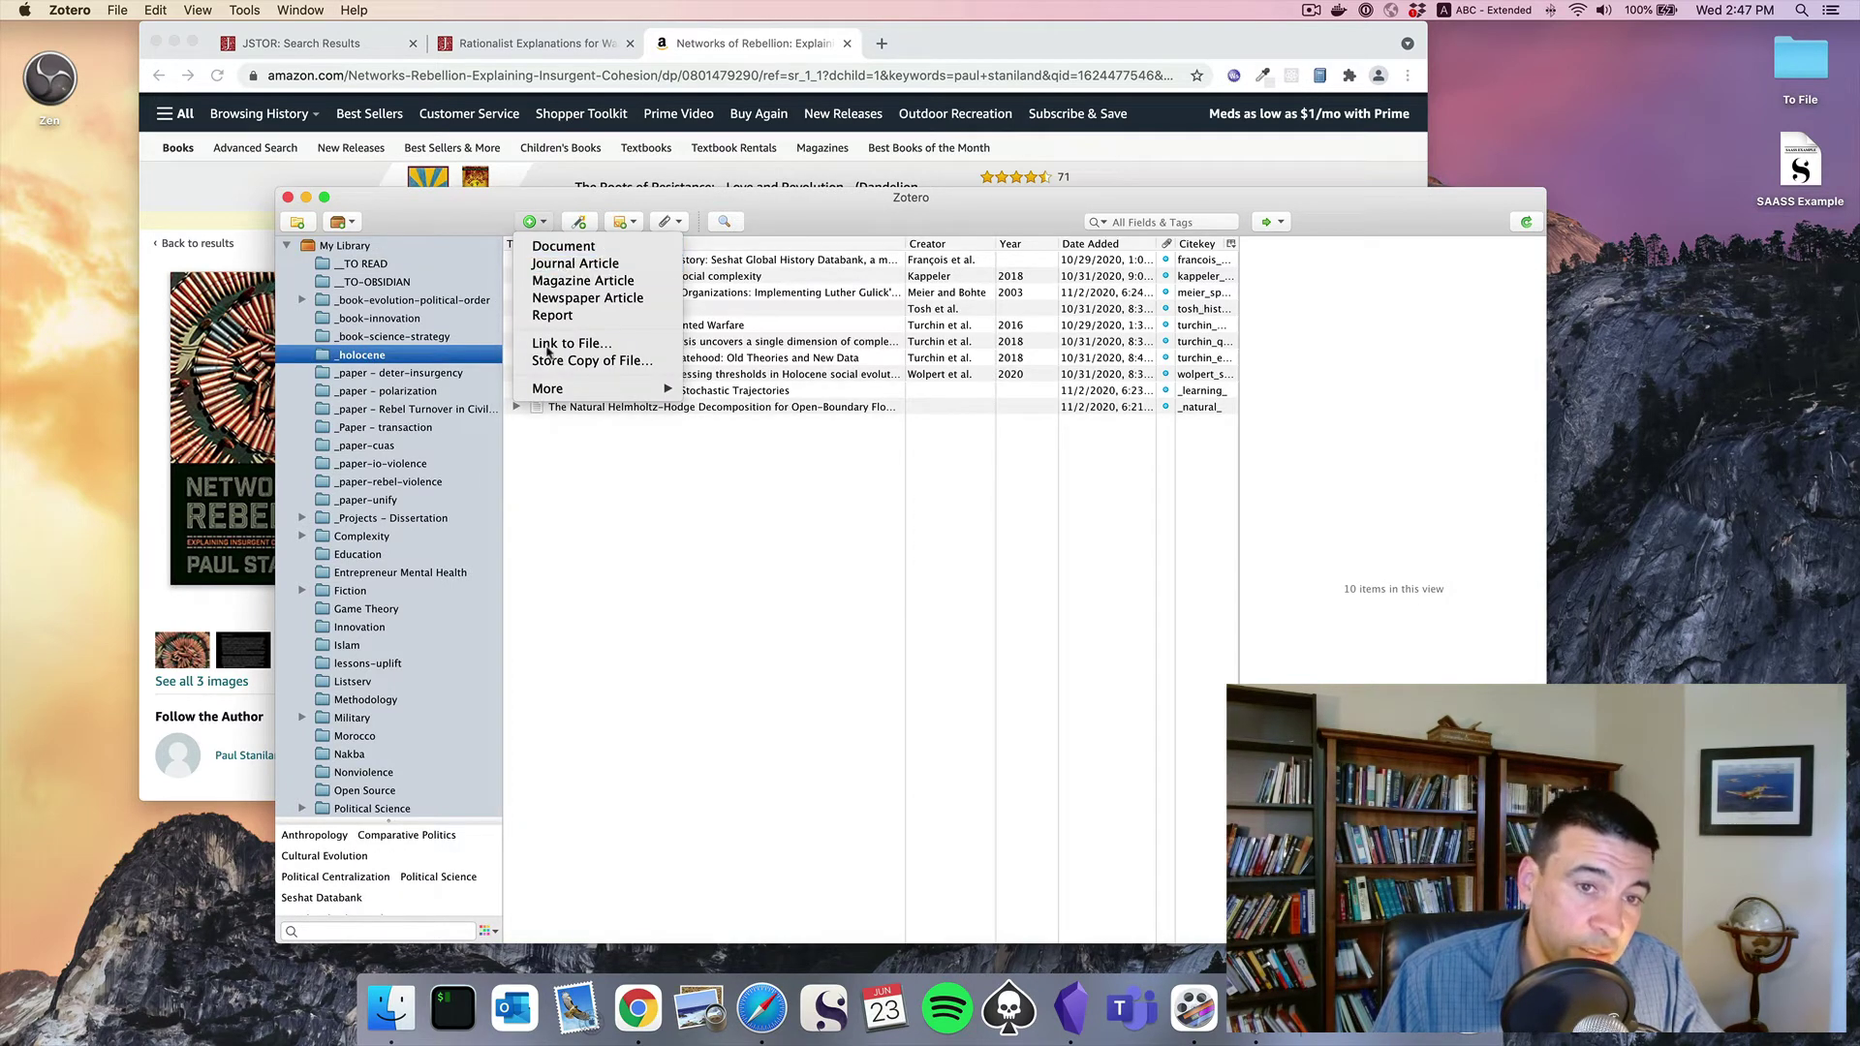
{"action": "mouse_move", "coordinate": [554, 389]}
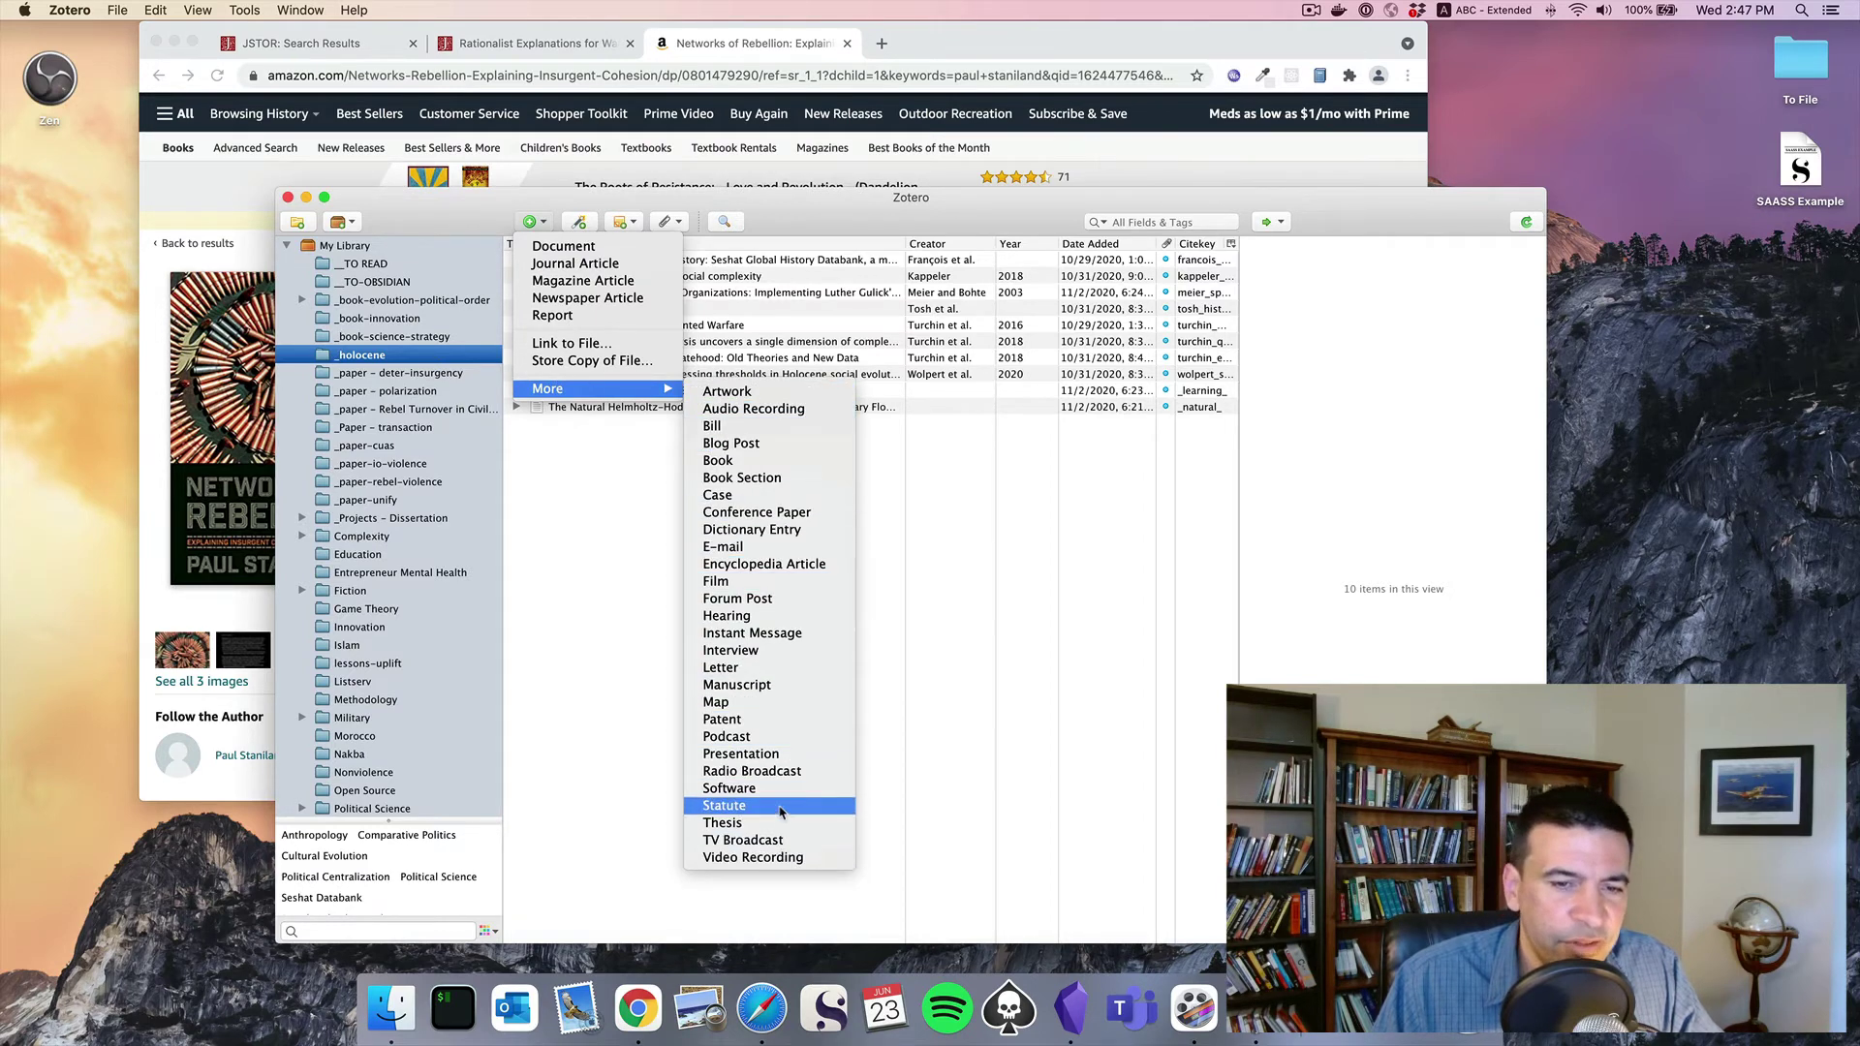
{"action": "left_click", "coordinate": [772, 755]}
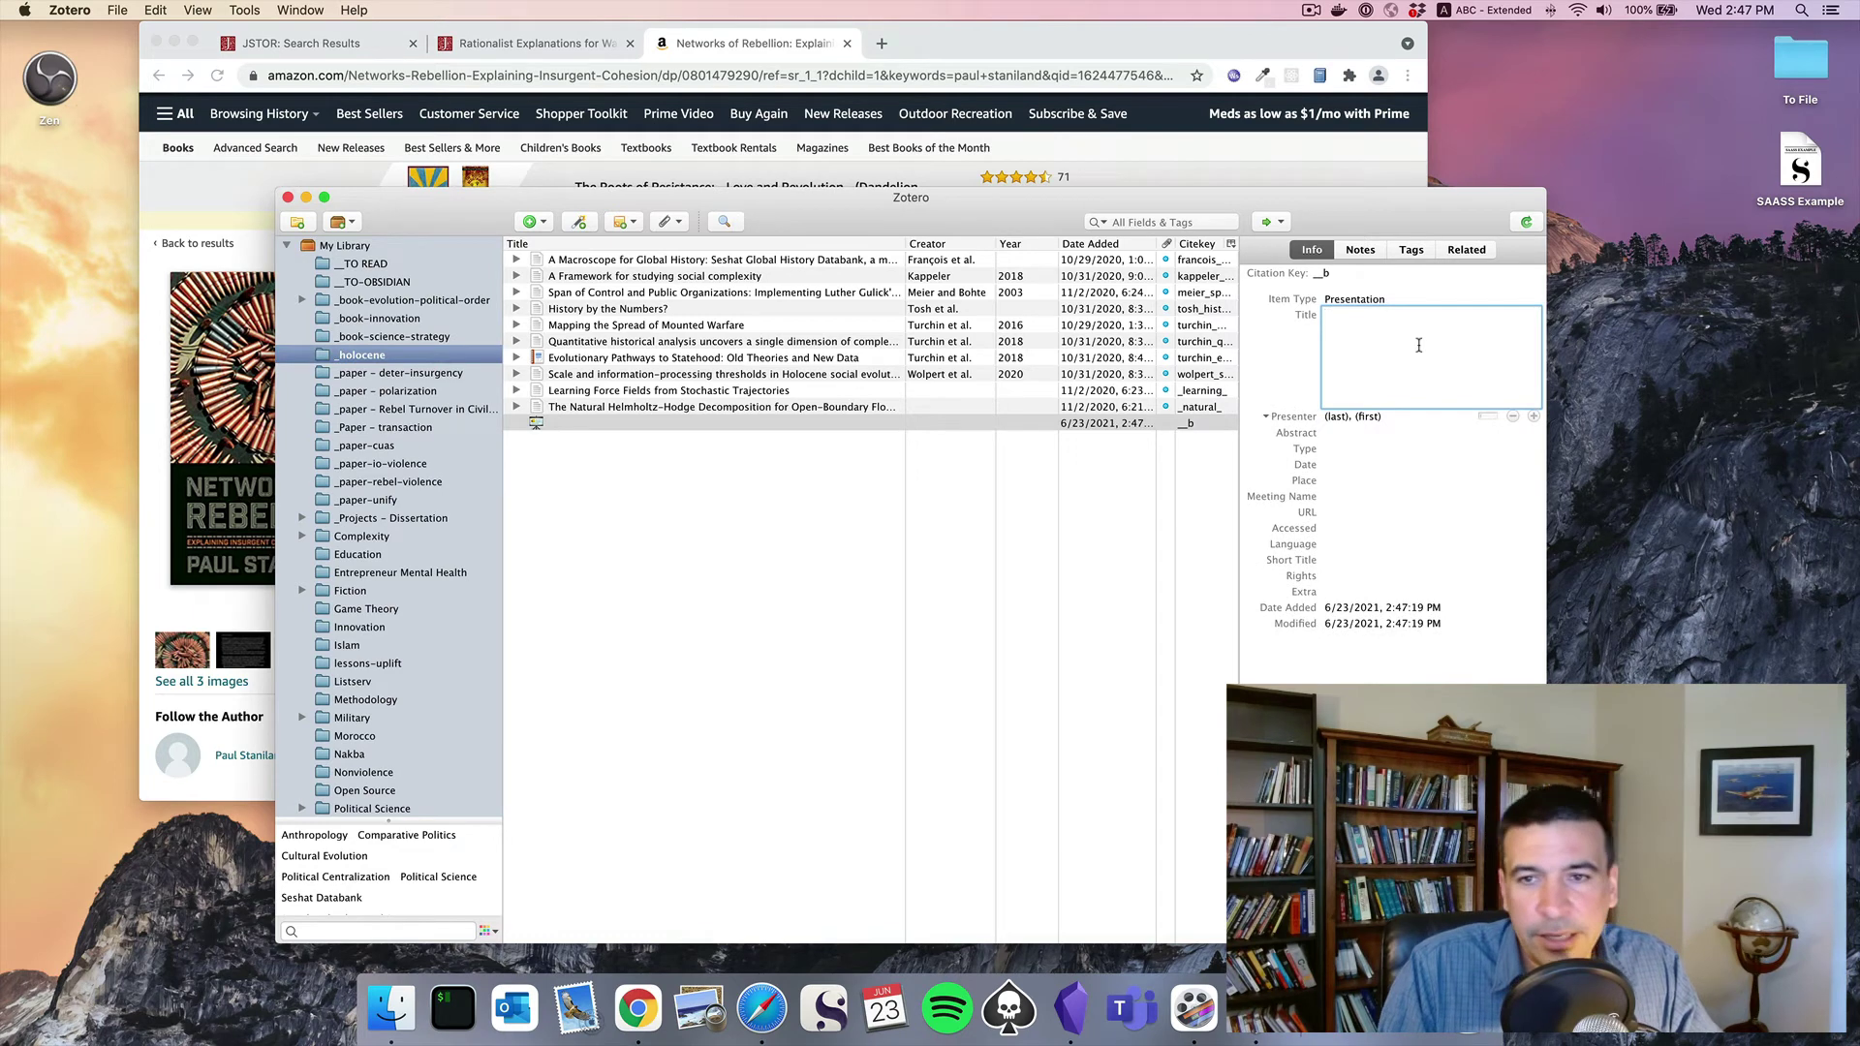
{"action": "type", "text": "Joe Smith's prsen"}
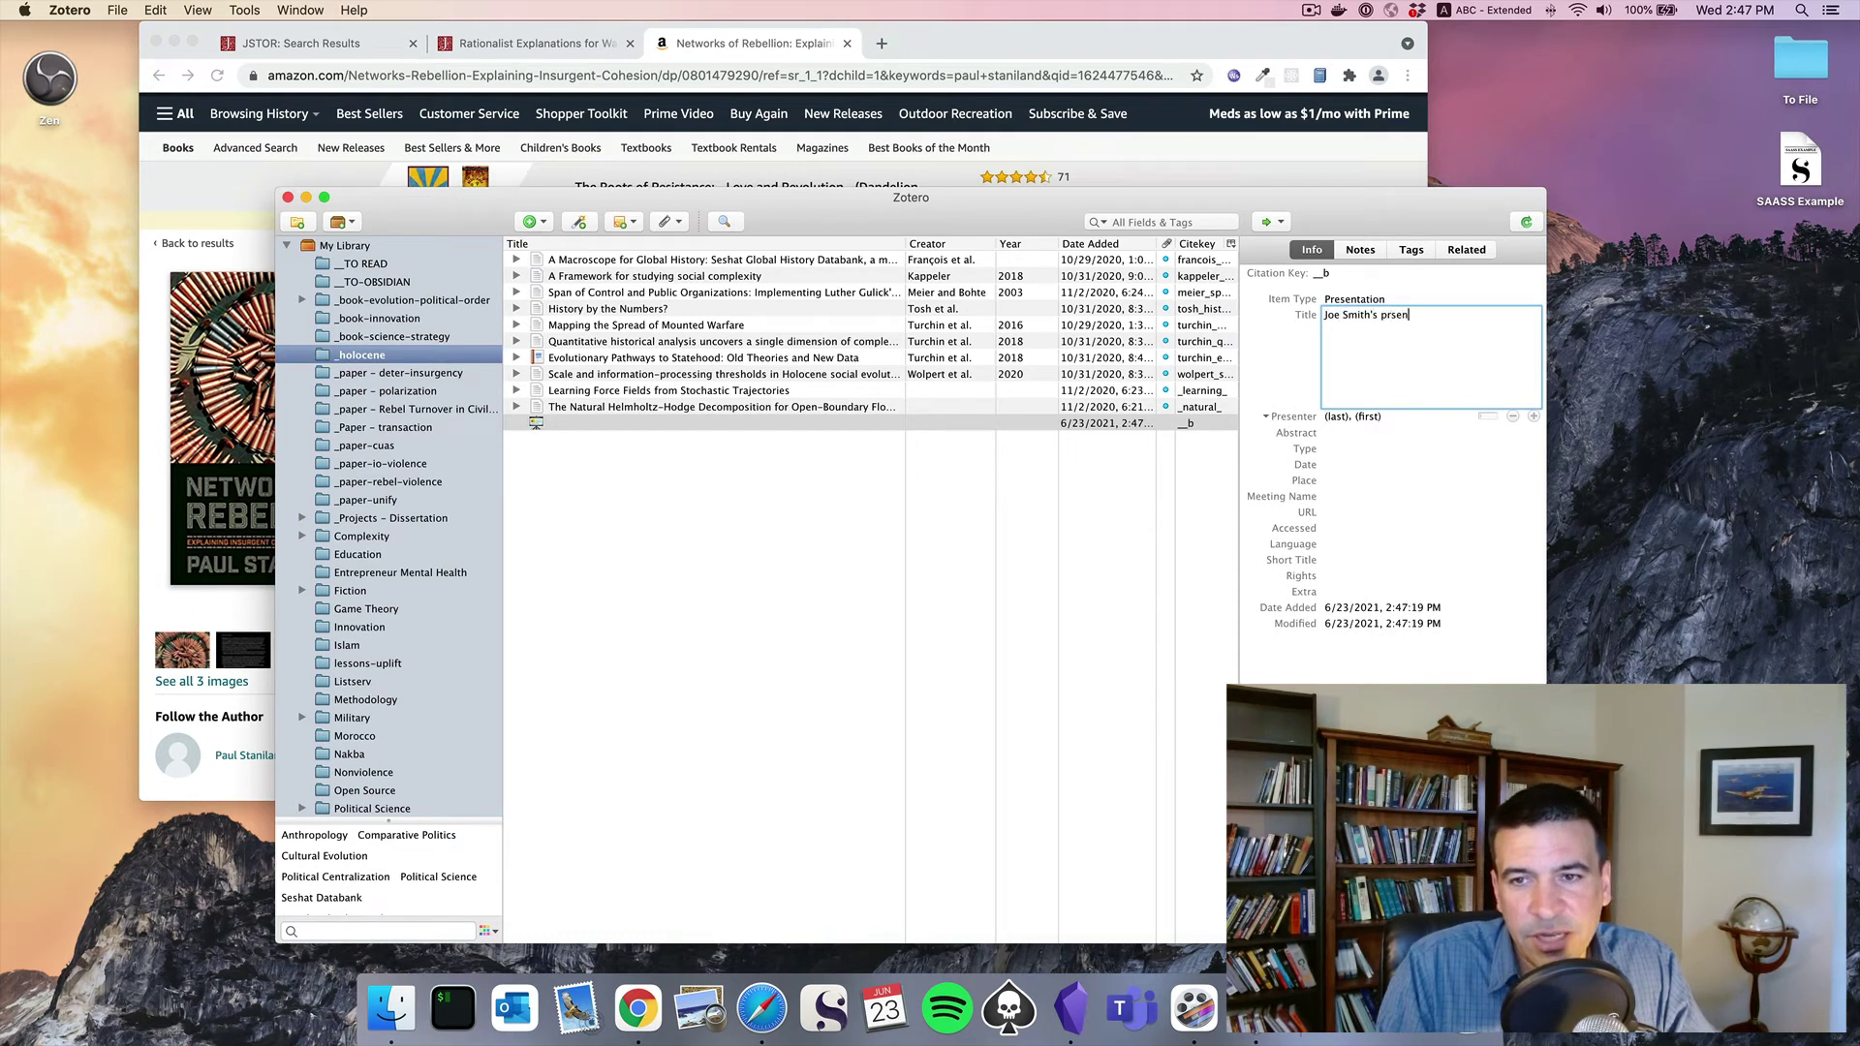
{"action": "key", "text": "BackSpace"}
{"action": "key", "text": "BackSpace"}
{"action": "type", "text": "esentation"}
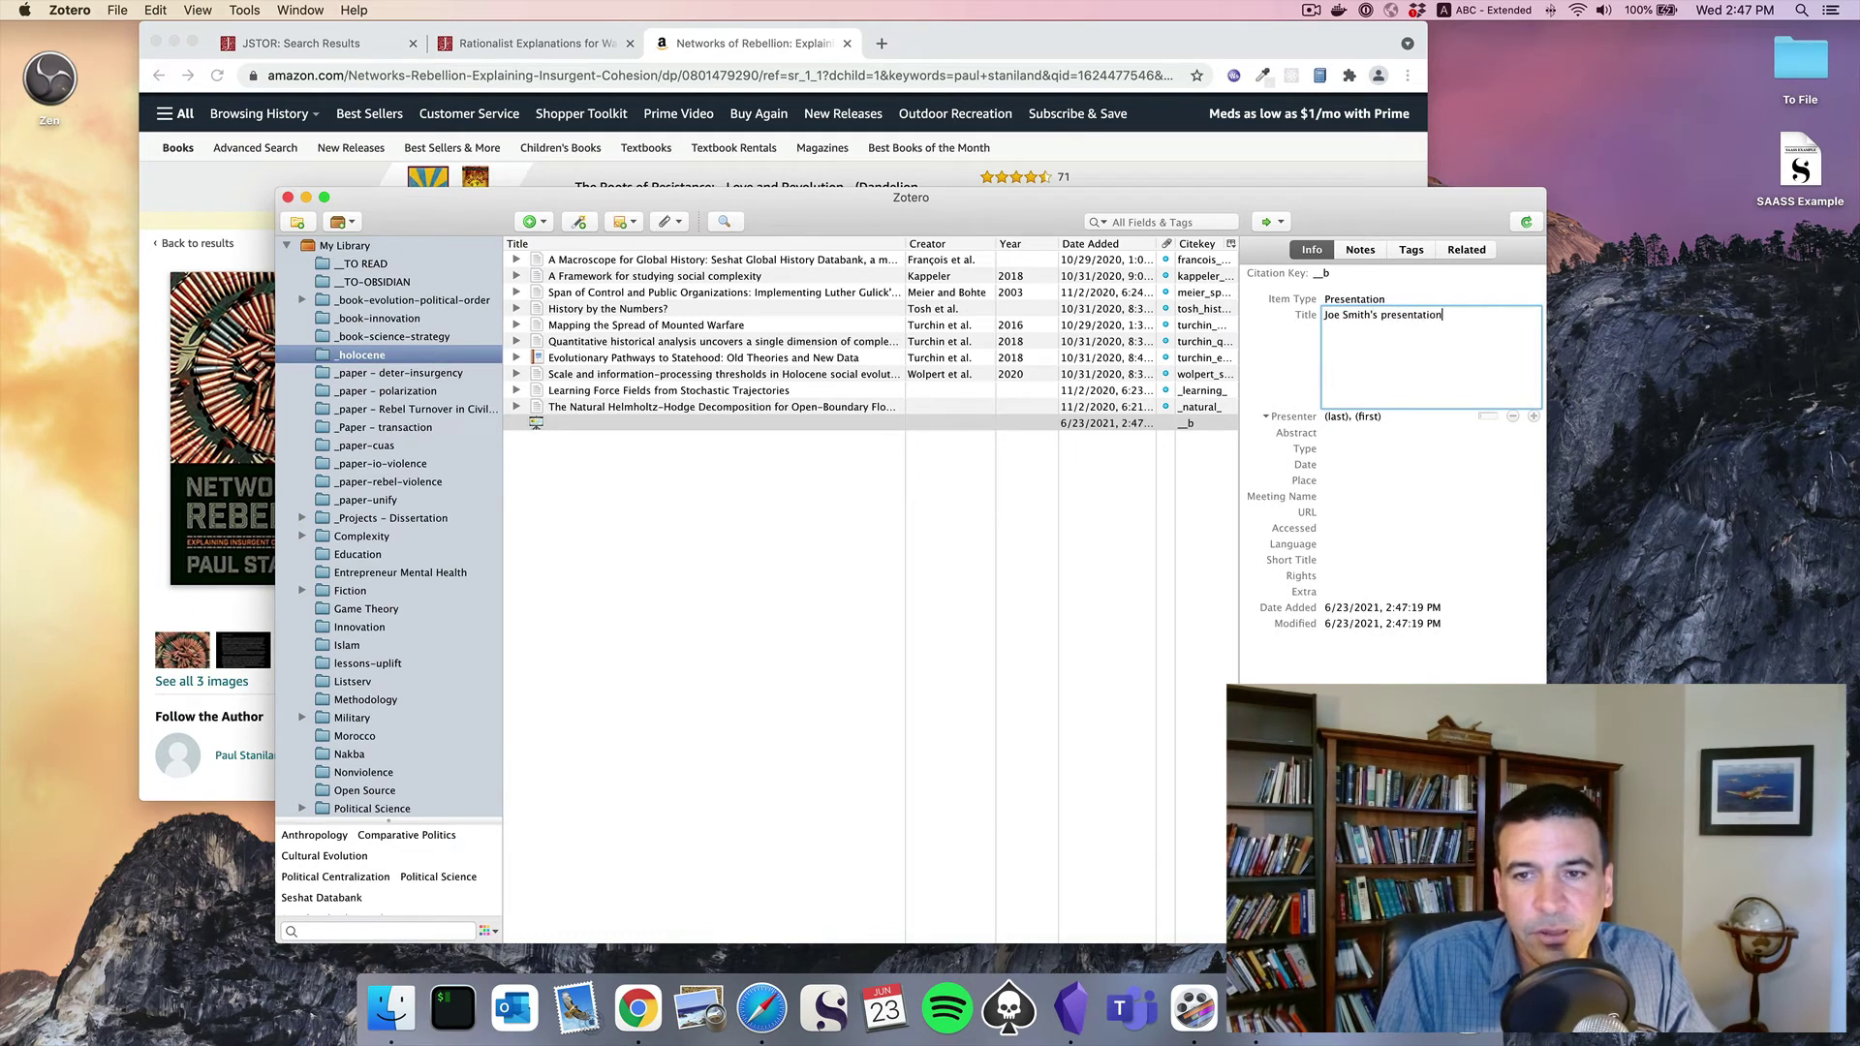
{"action": "key", "text": "Tab"}
{"action": "type", "text": "Smith"}
{"action": "key", "text": "Tab"}
{"action": "type", "text": "Joe"}
{"action": "key", "text": "Tab"}
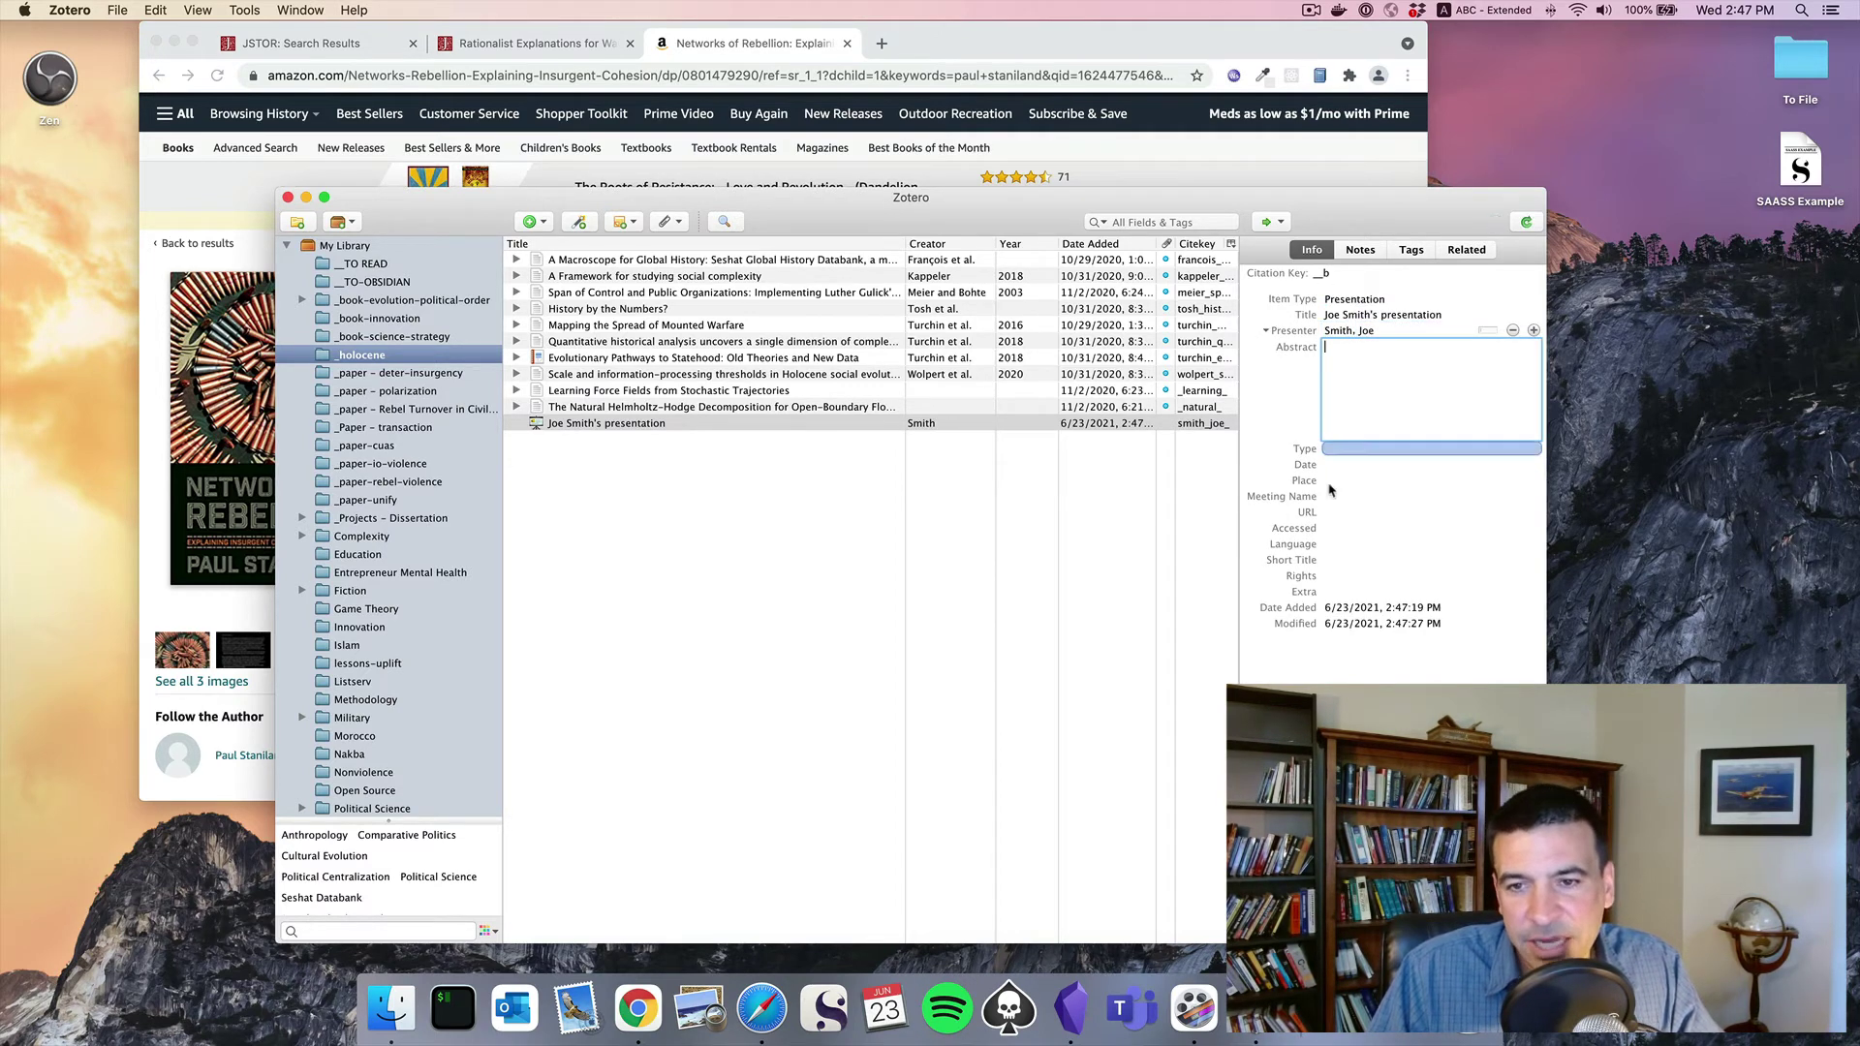
Move the new presentation item to the trash
{"action": "right_click", "coordinate": [664, 426]}
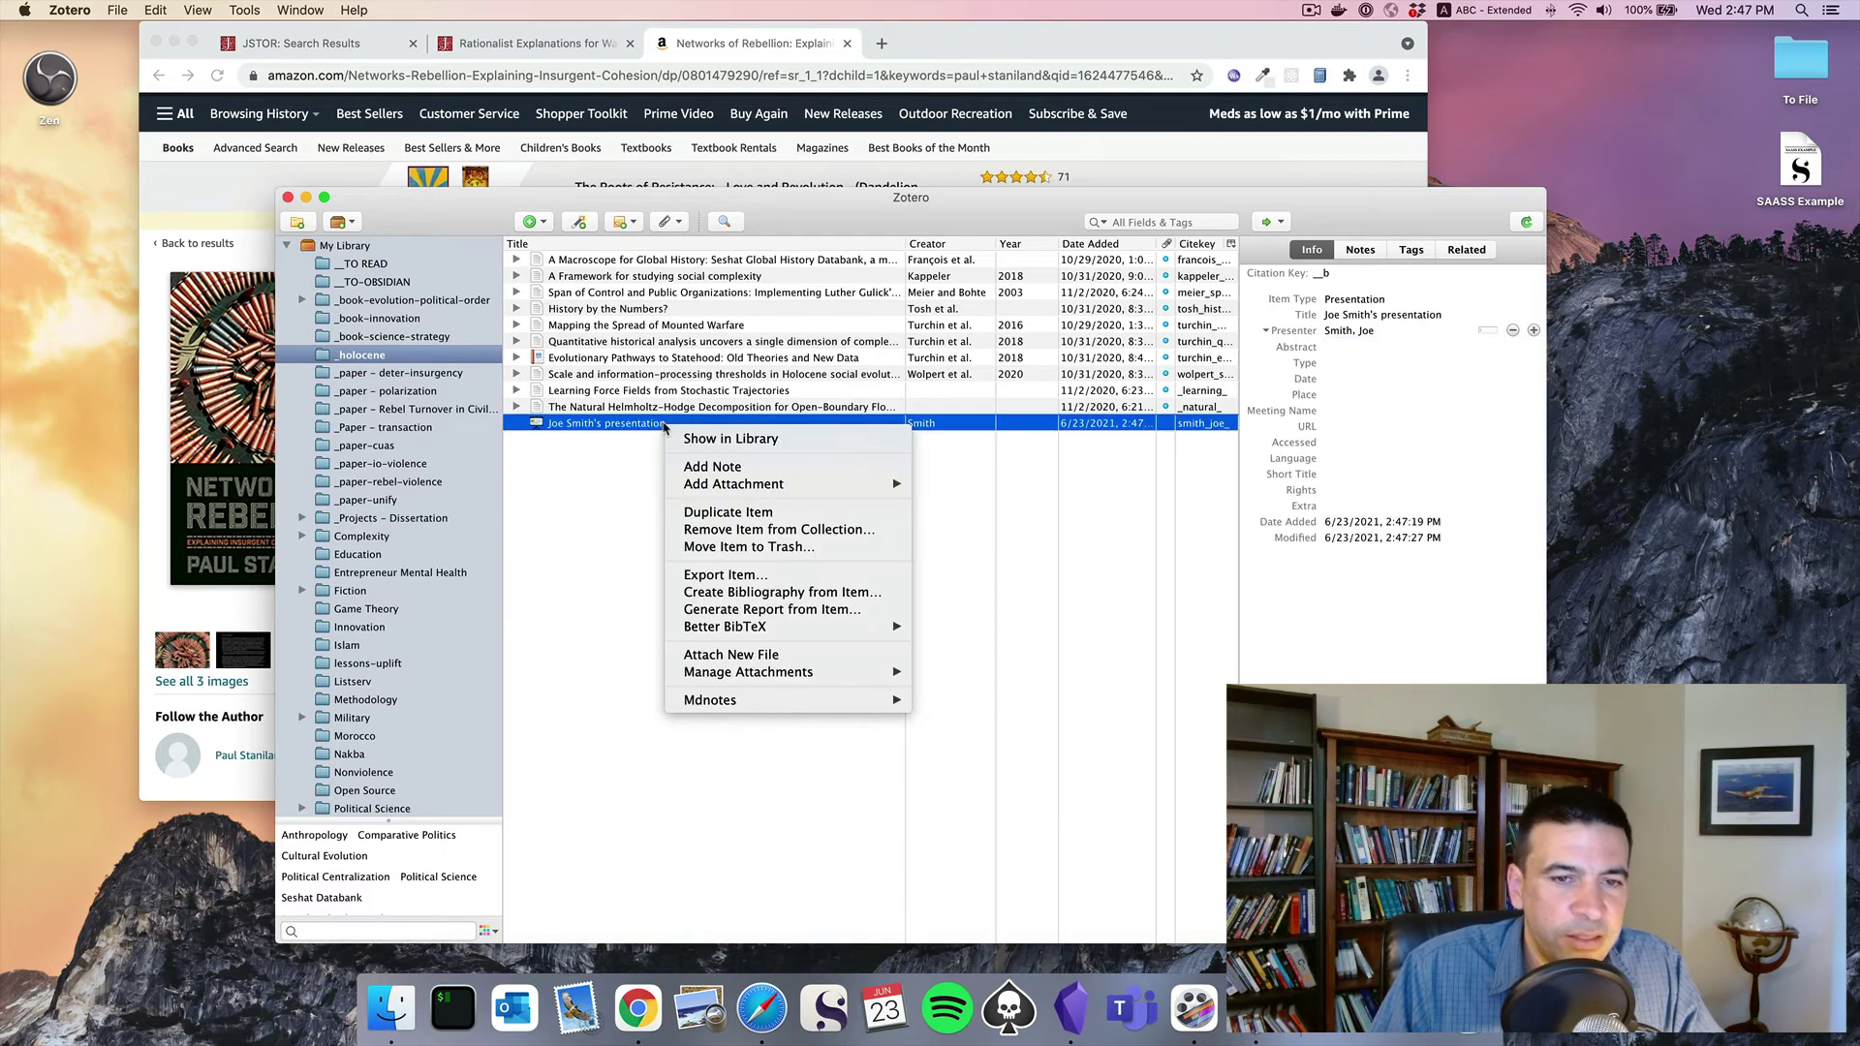
{"action": "left_click", "coordinate": [765, 546]}
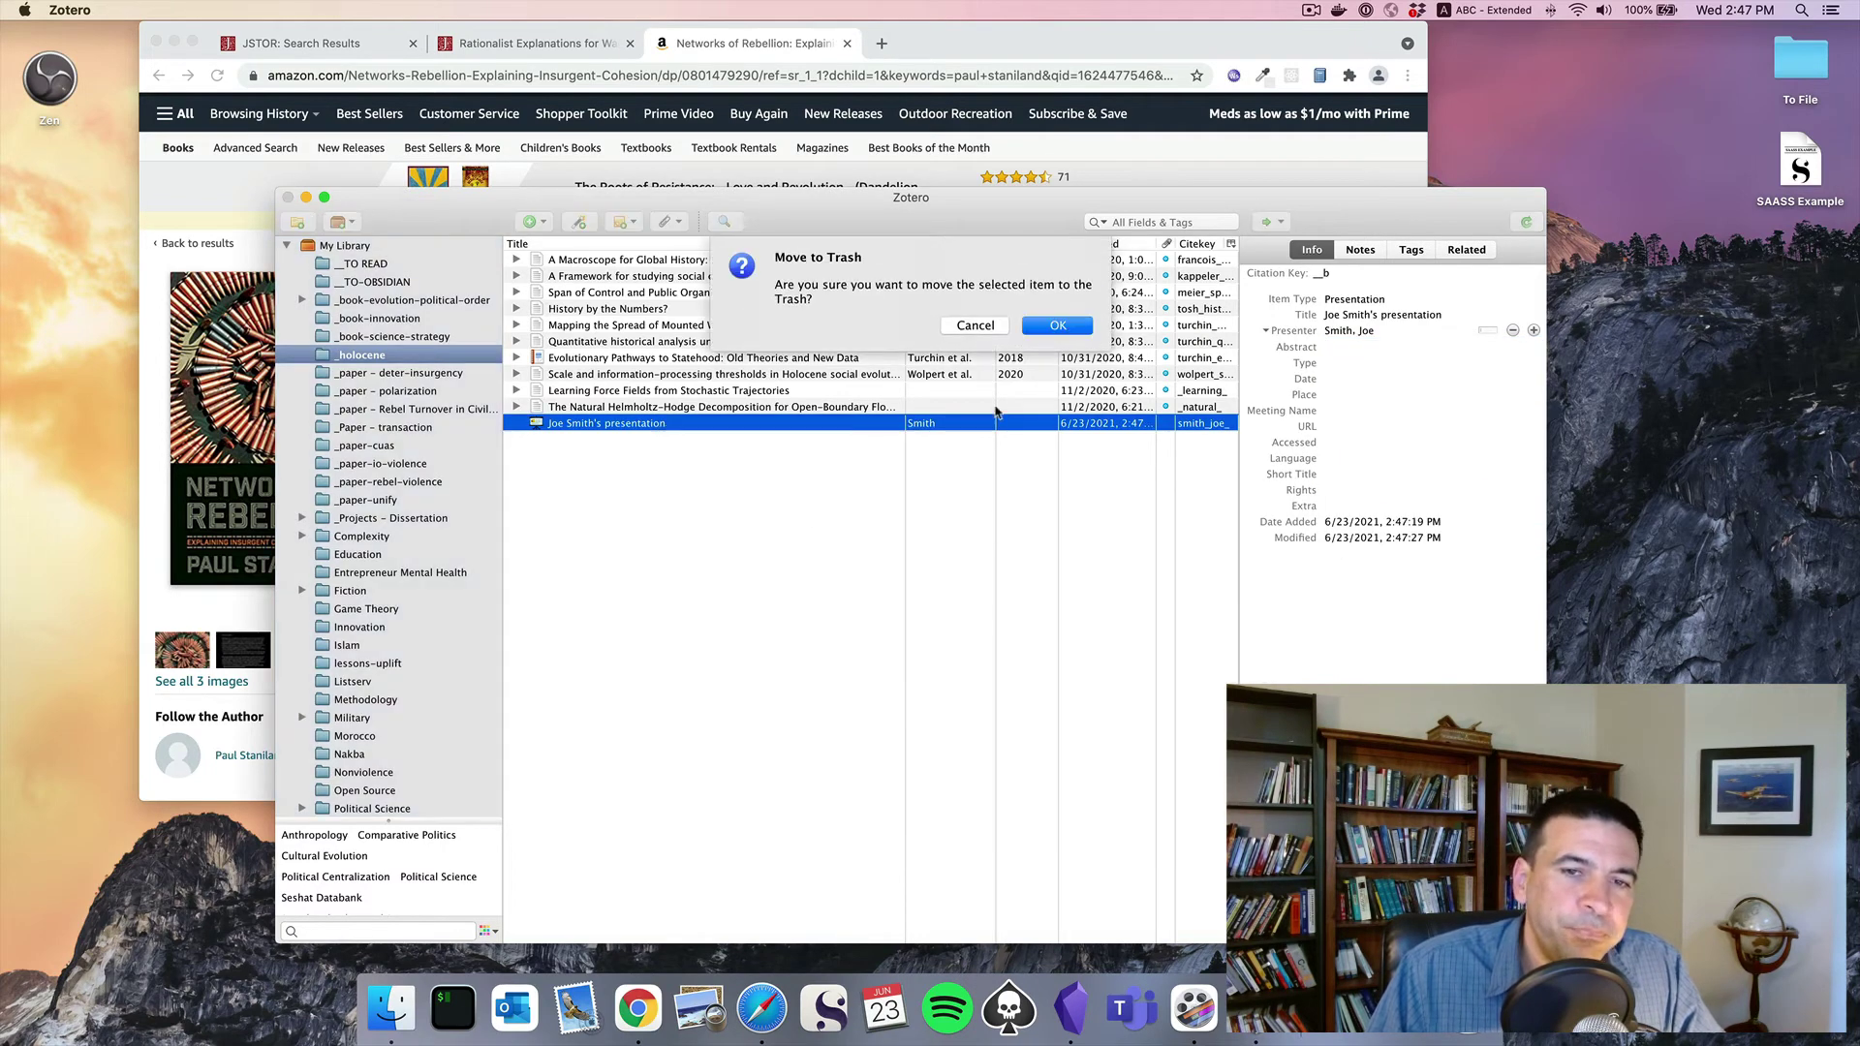
{"action": "left_click", "coordinate": [1051, 326]}
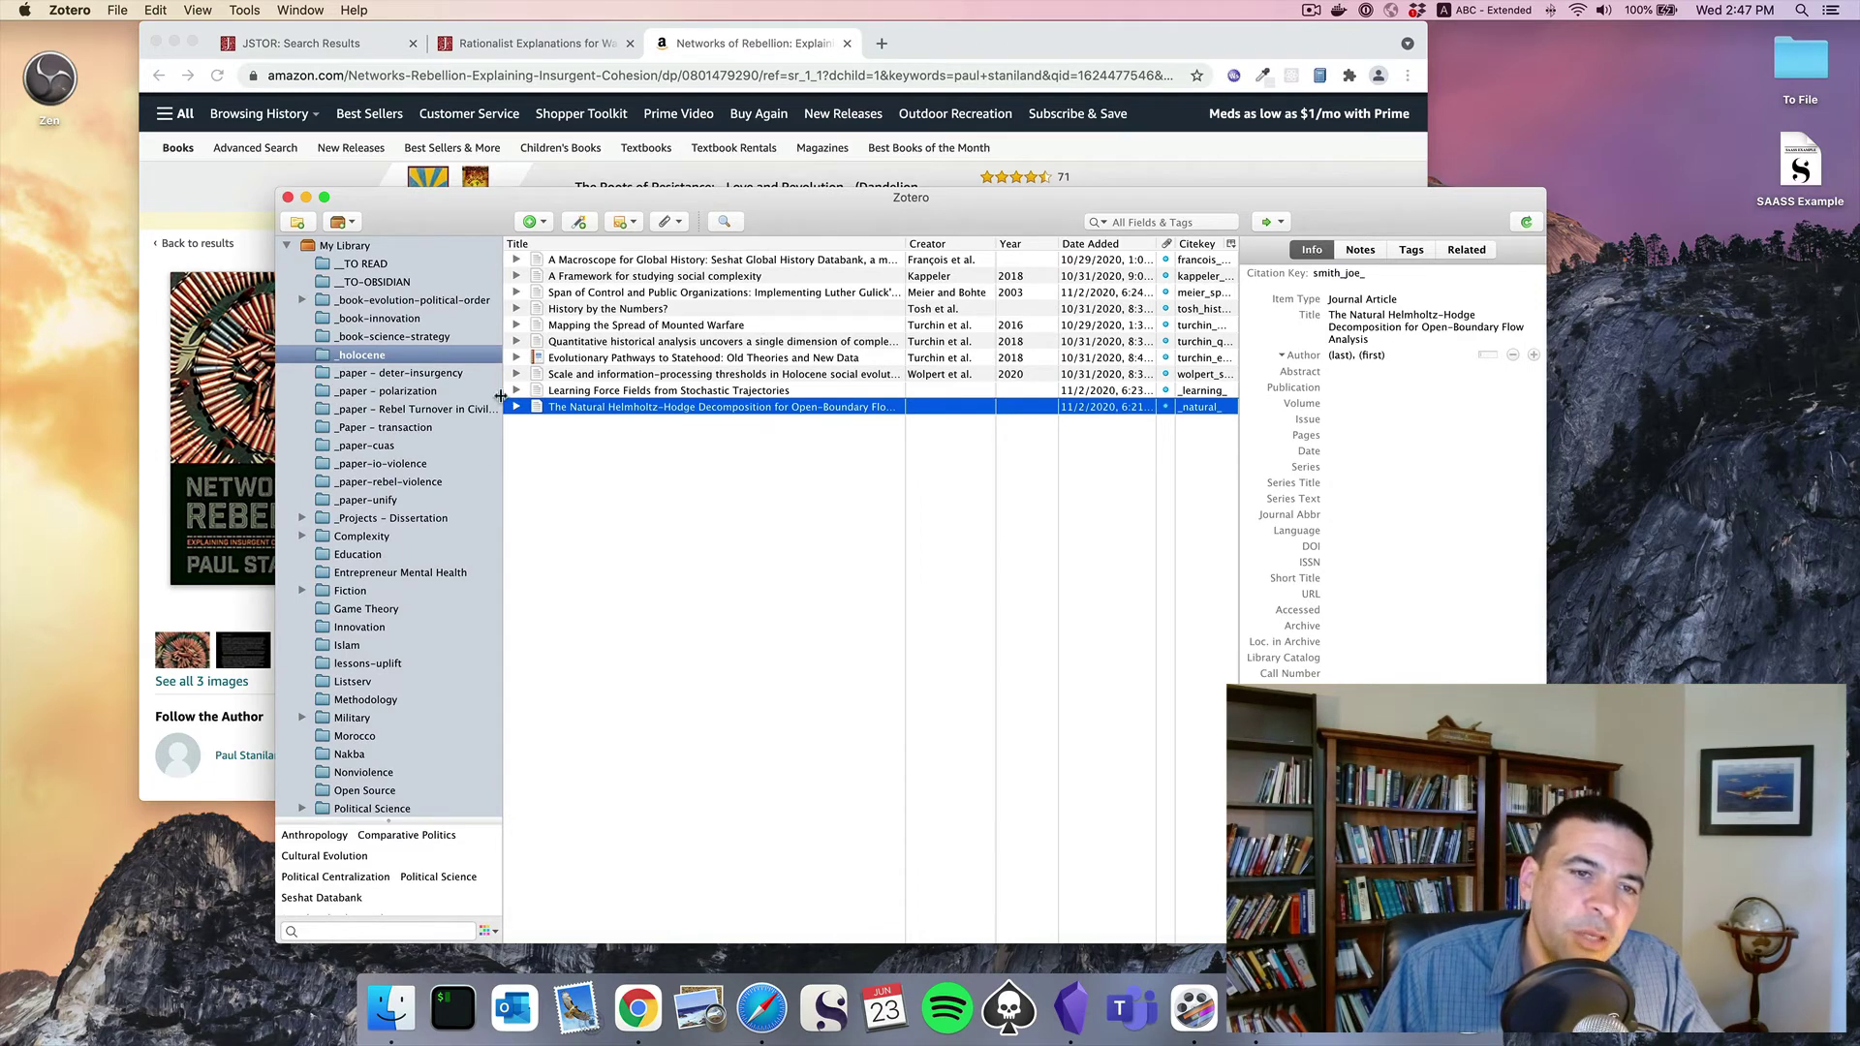
{"action": "scroll", "coordinate": [434, 692], "scroll_direction": "down", "scroll_amount": 10}
{"action": "scroll", "coordinate": [433, 693], "scroll_direction": "up", "scroll_amount": 10}
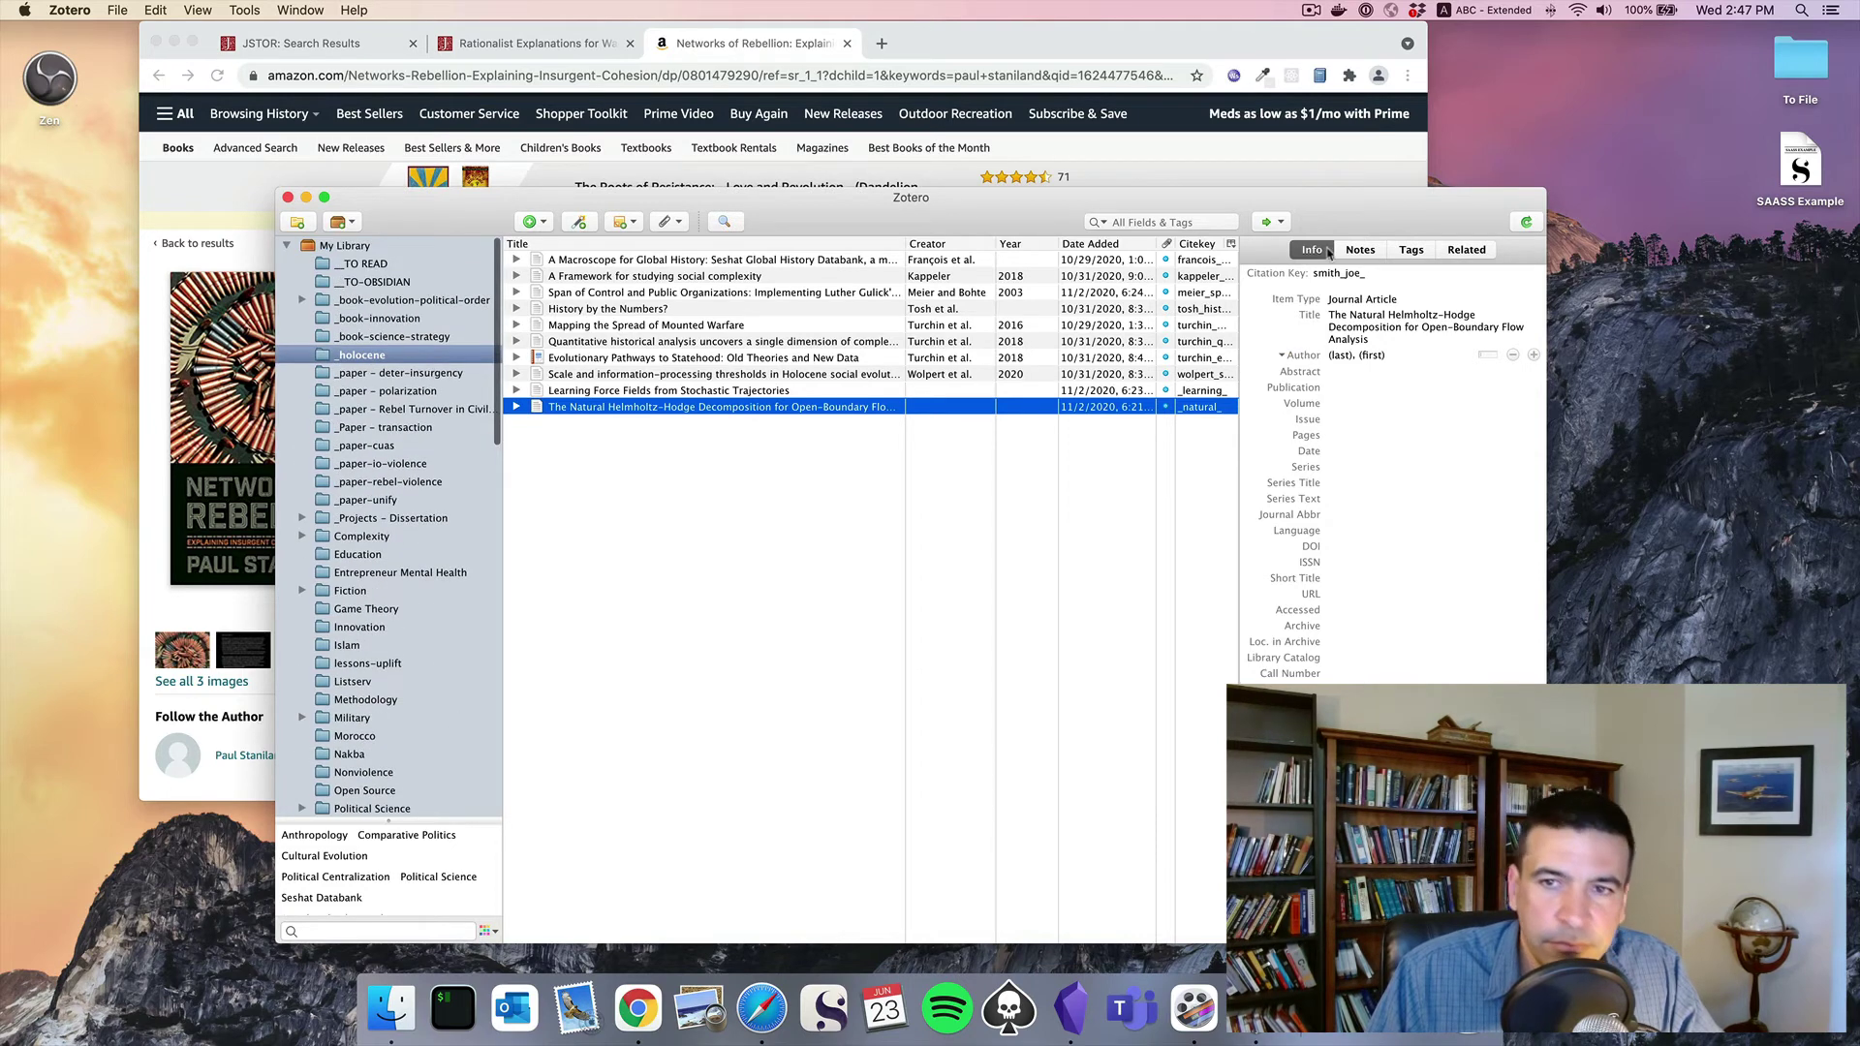
{"action": "scroll", "coordinate": [462, 415], "scroll_direction": "down", "scroll_amount": 4}
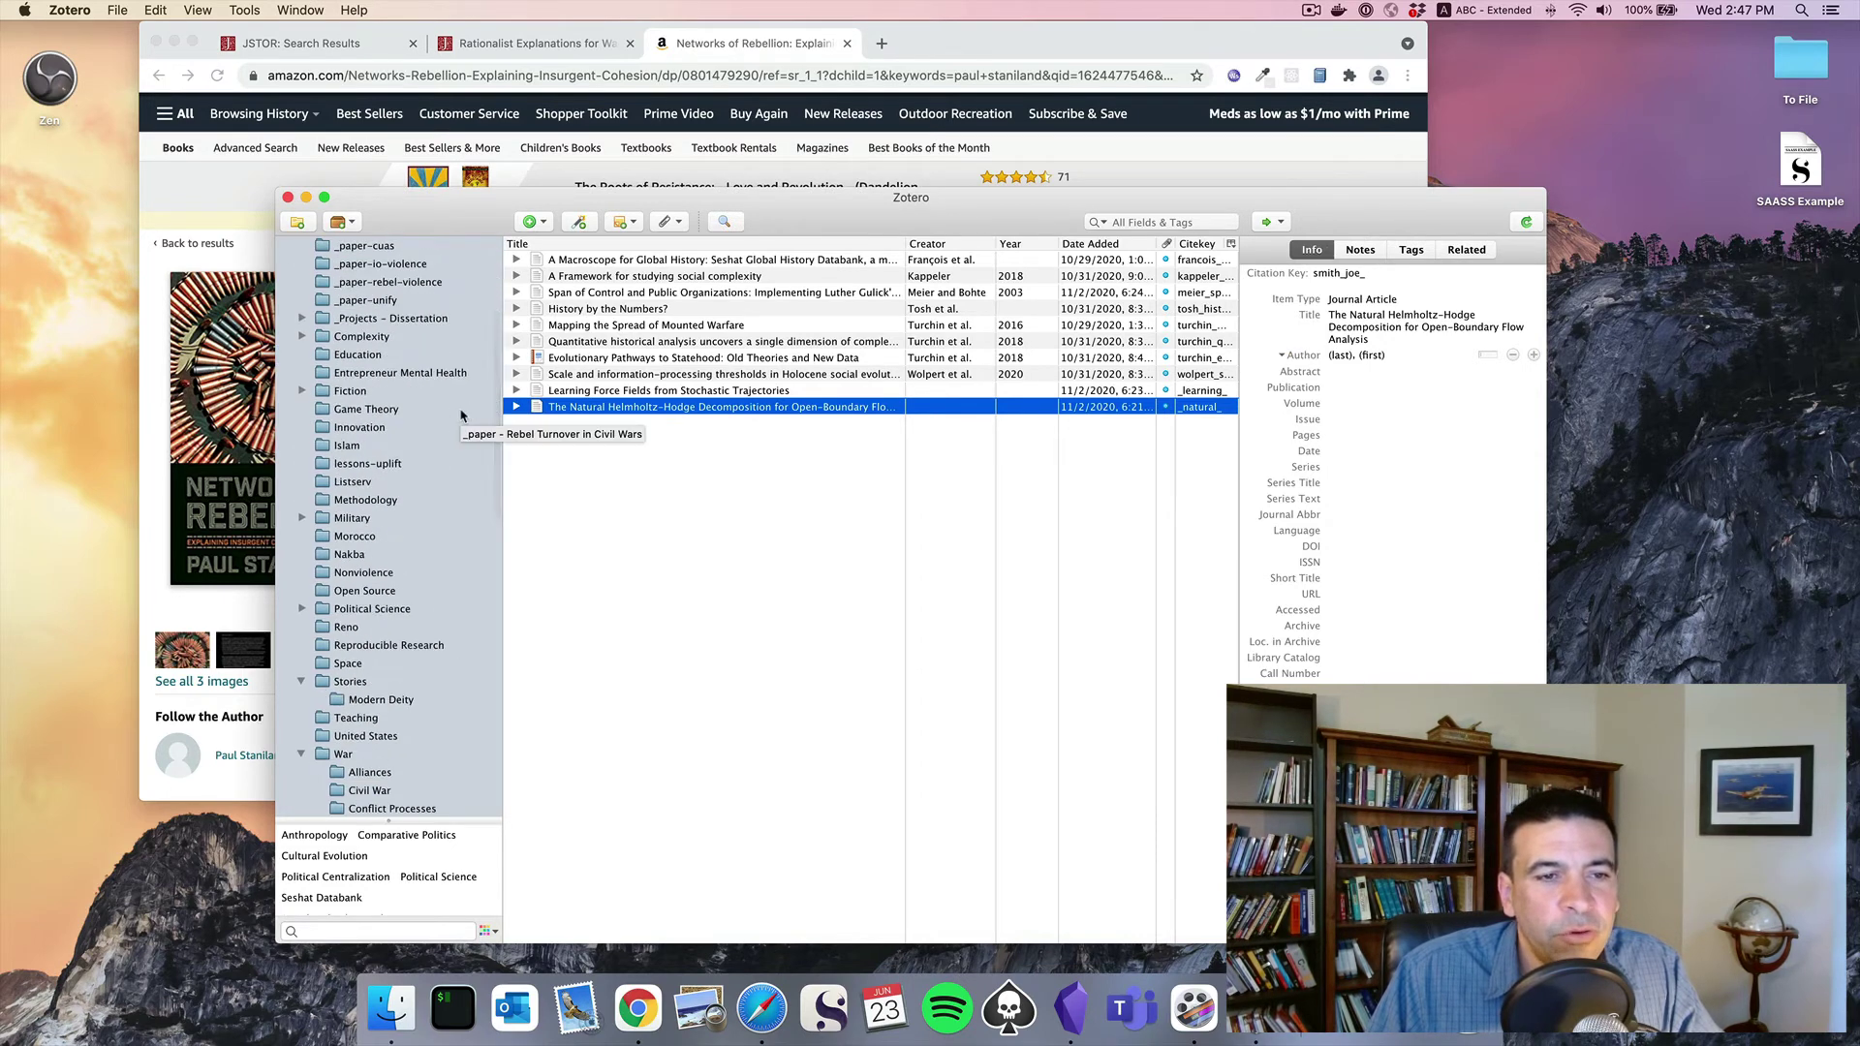
{"action": "scroll", "coordinate": [462, 416], "scroll_direction": "down", "scroll_amount": 4}
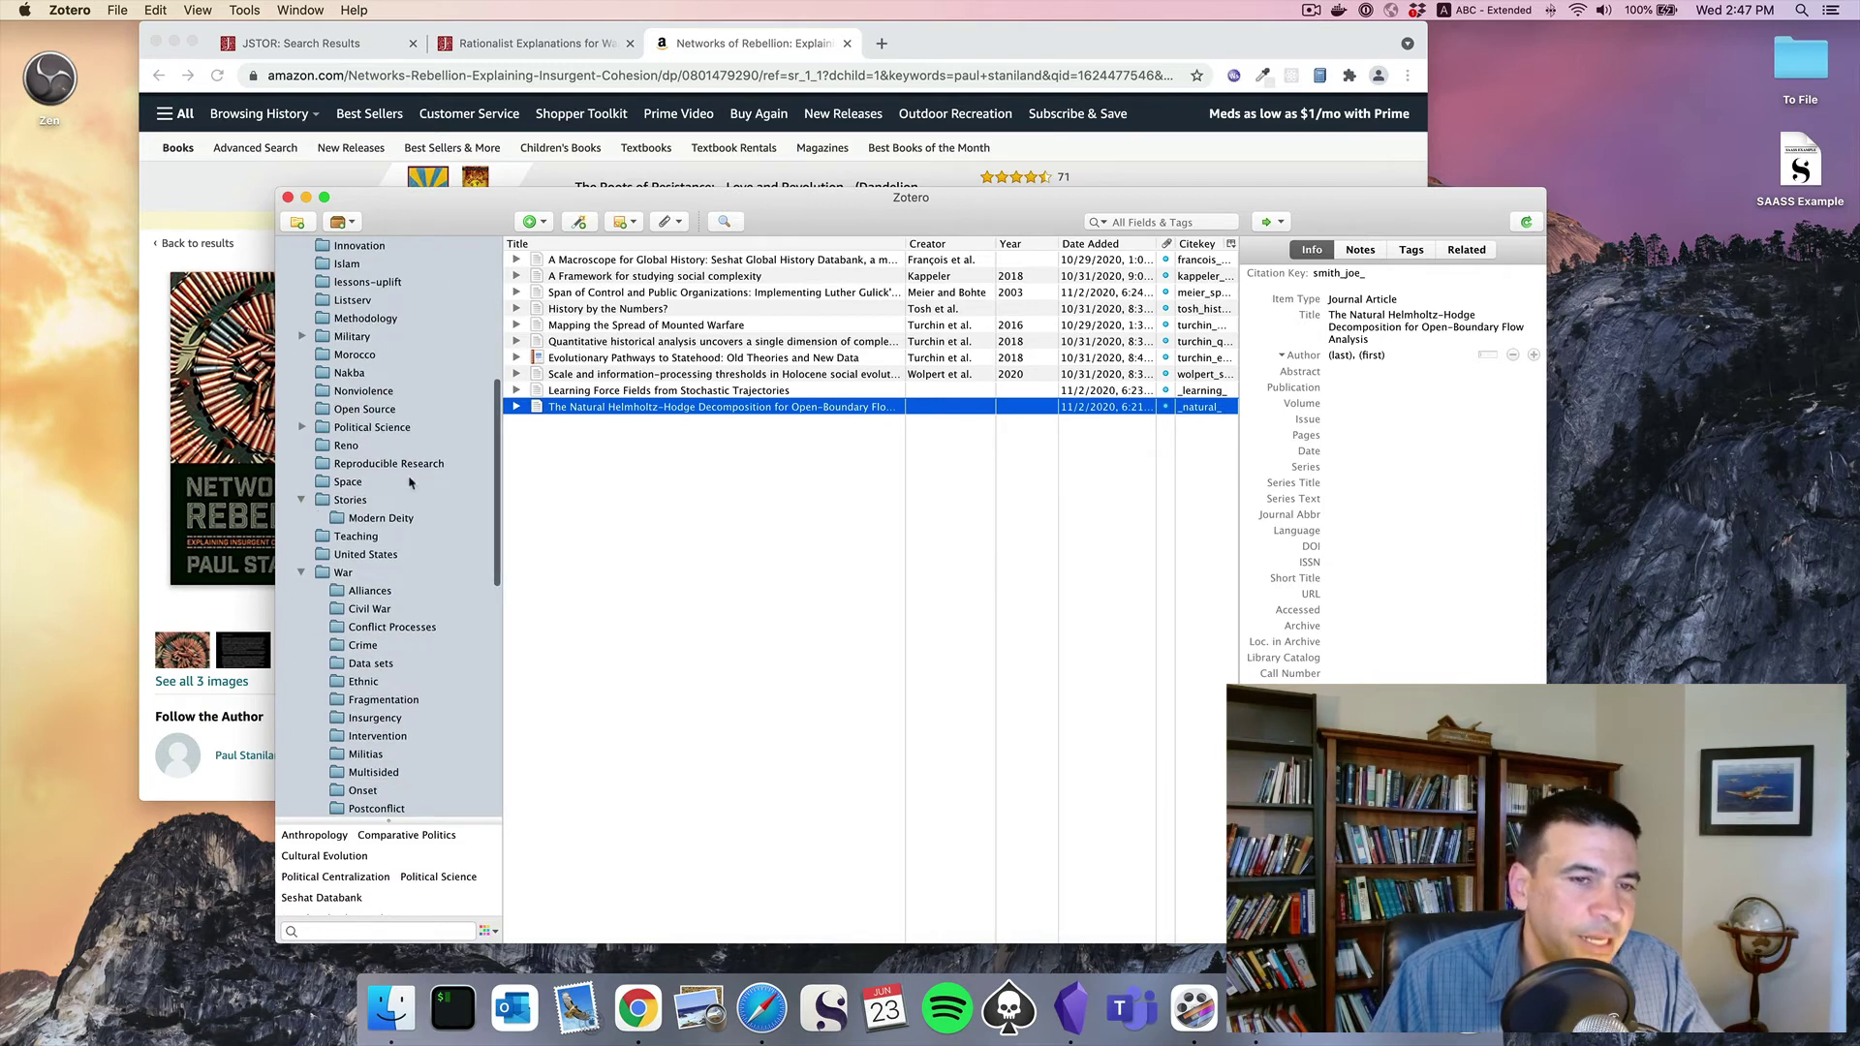
{"action": "scroll", "coordinate": [409, 483], "scroll_direction": "up", "scroll_amount": 8}
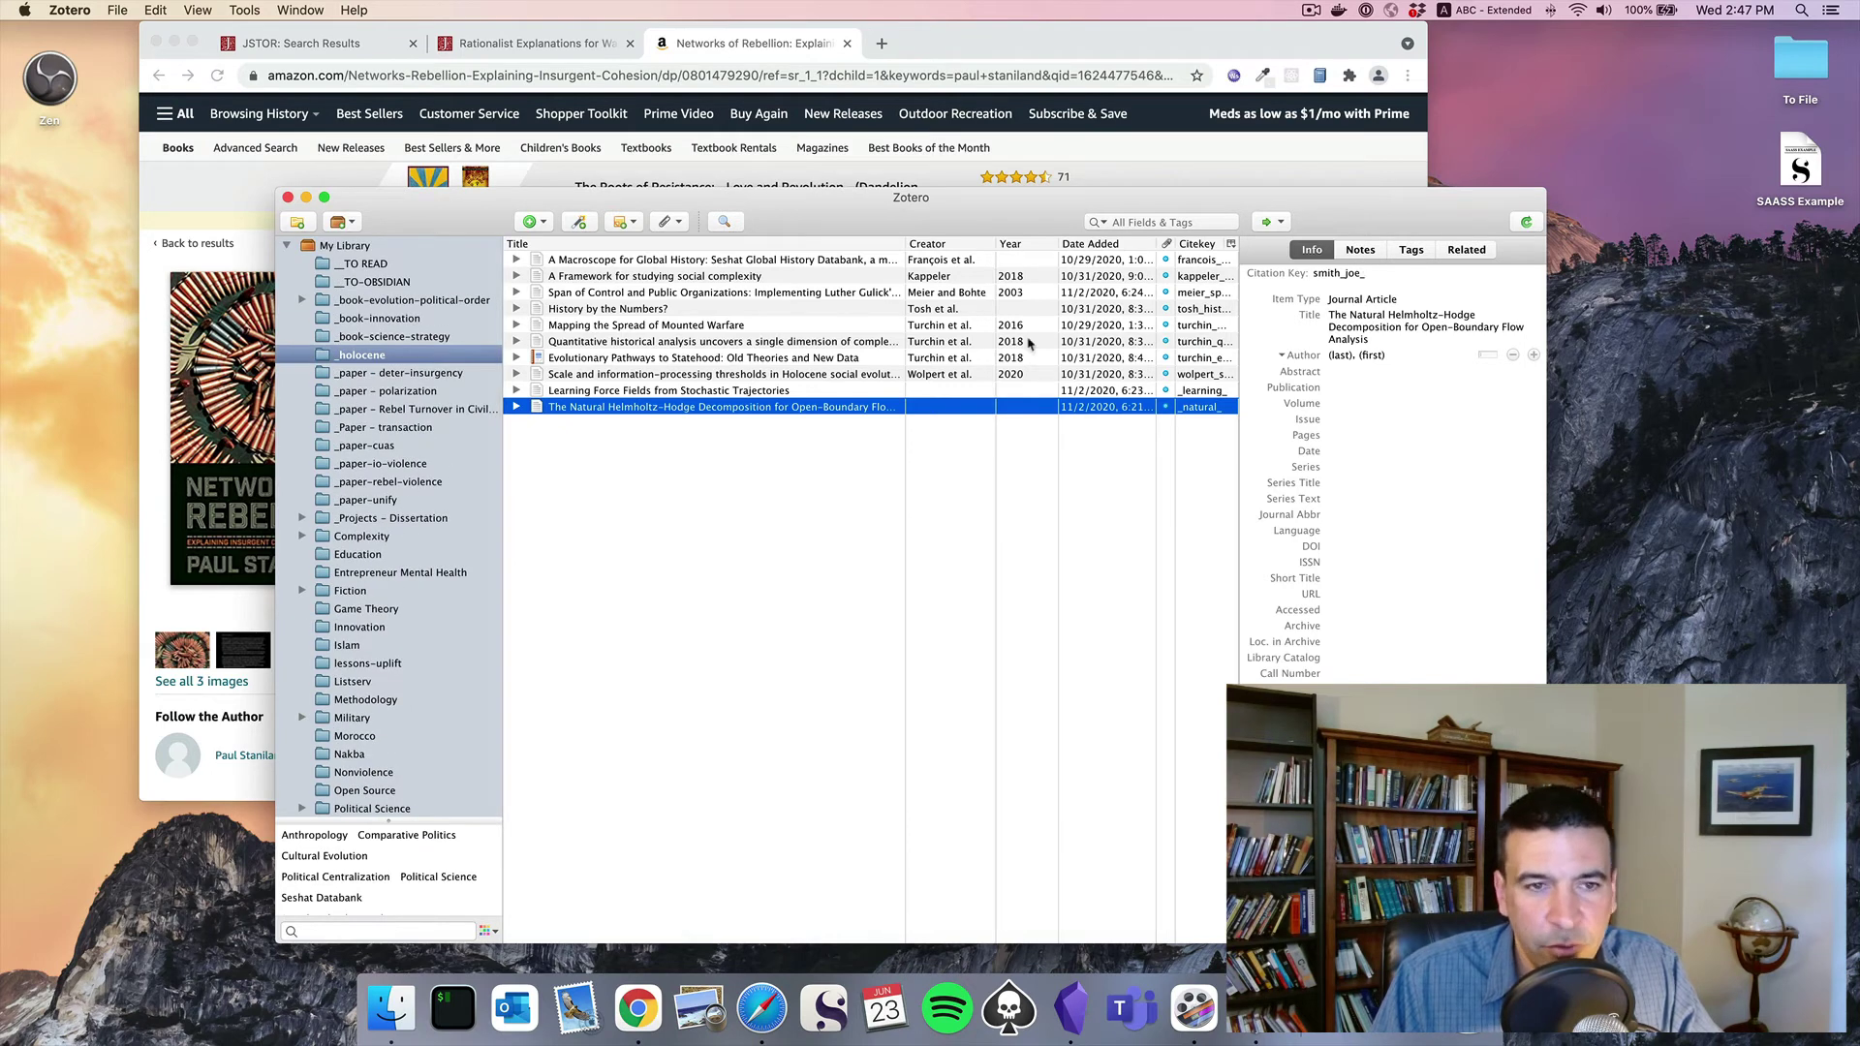
Attach a child note to the social complexity paper with lines My notes, Note A, Note B
{"action": "left_click", "coordinate": [1360, 254]}
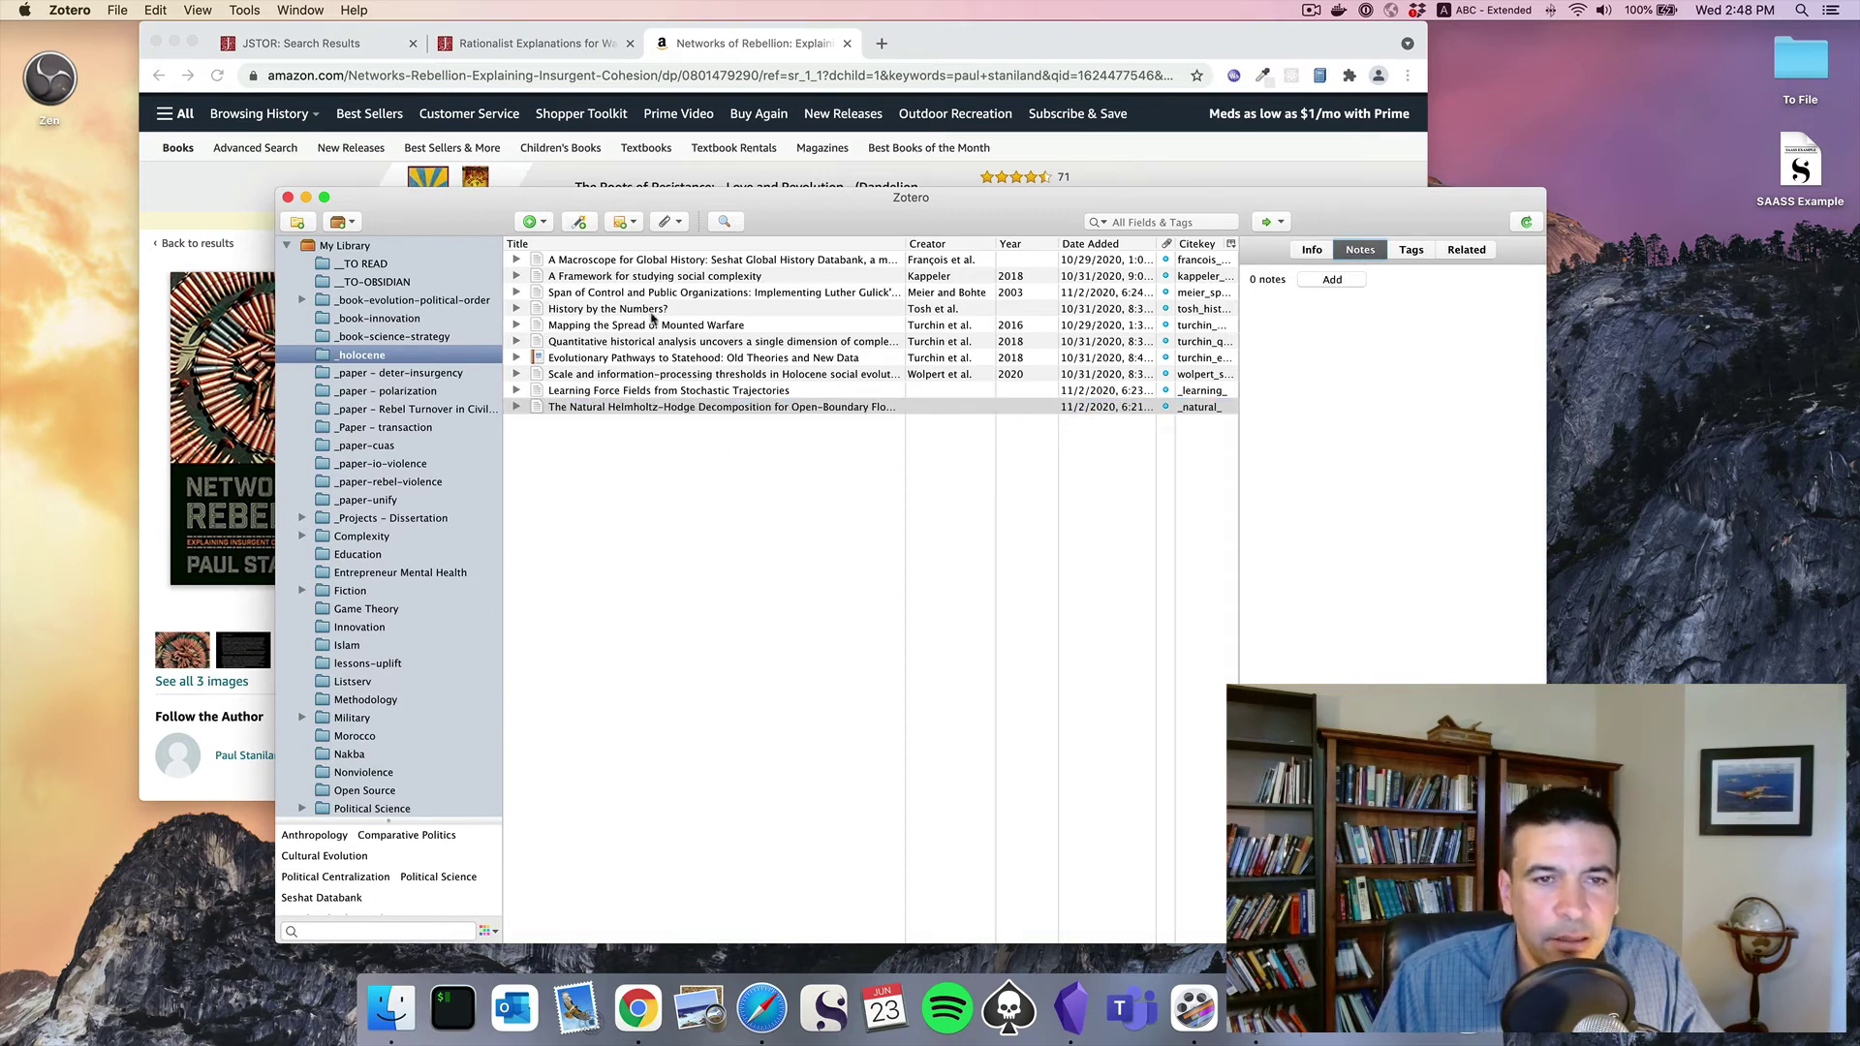
{"action": "left_click", "coordinate": [656, 279]}
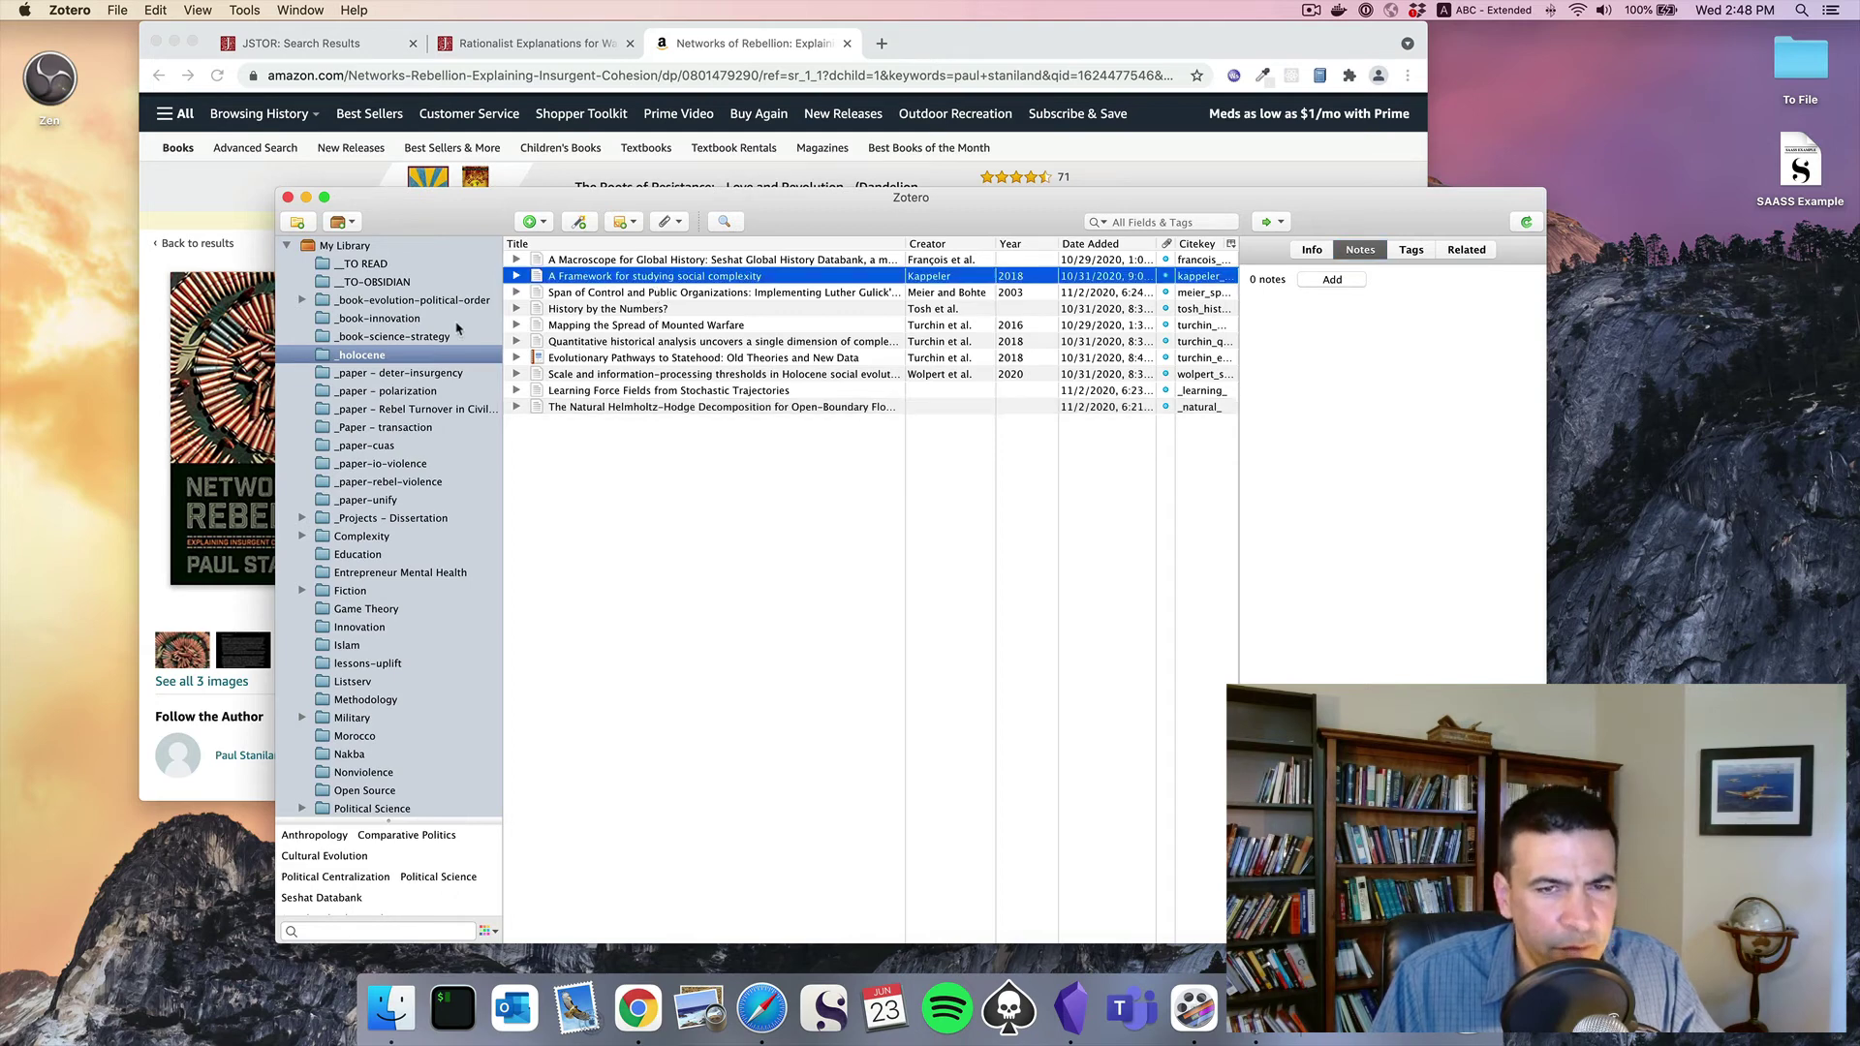
{"action": "left_click", "coordinate": [1334, 280]}
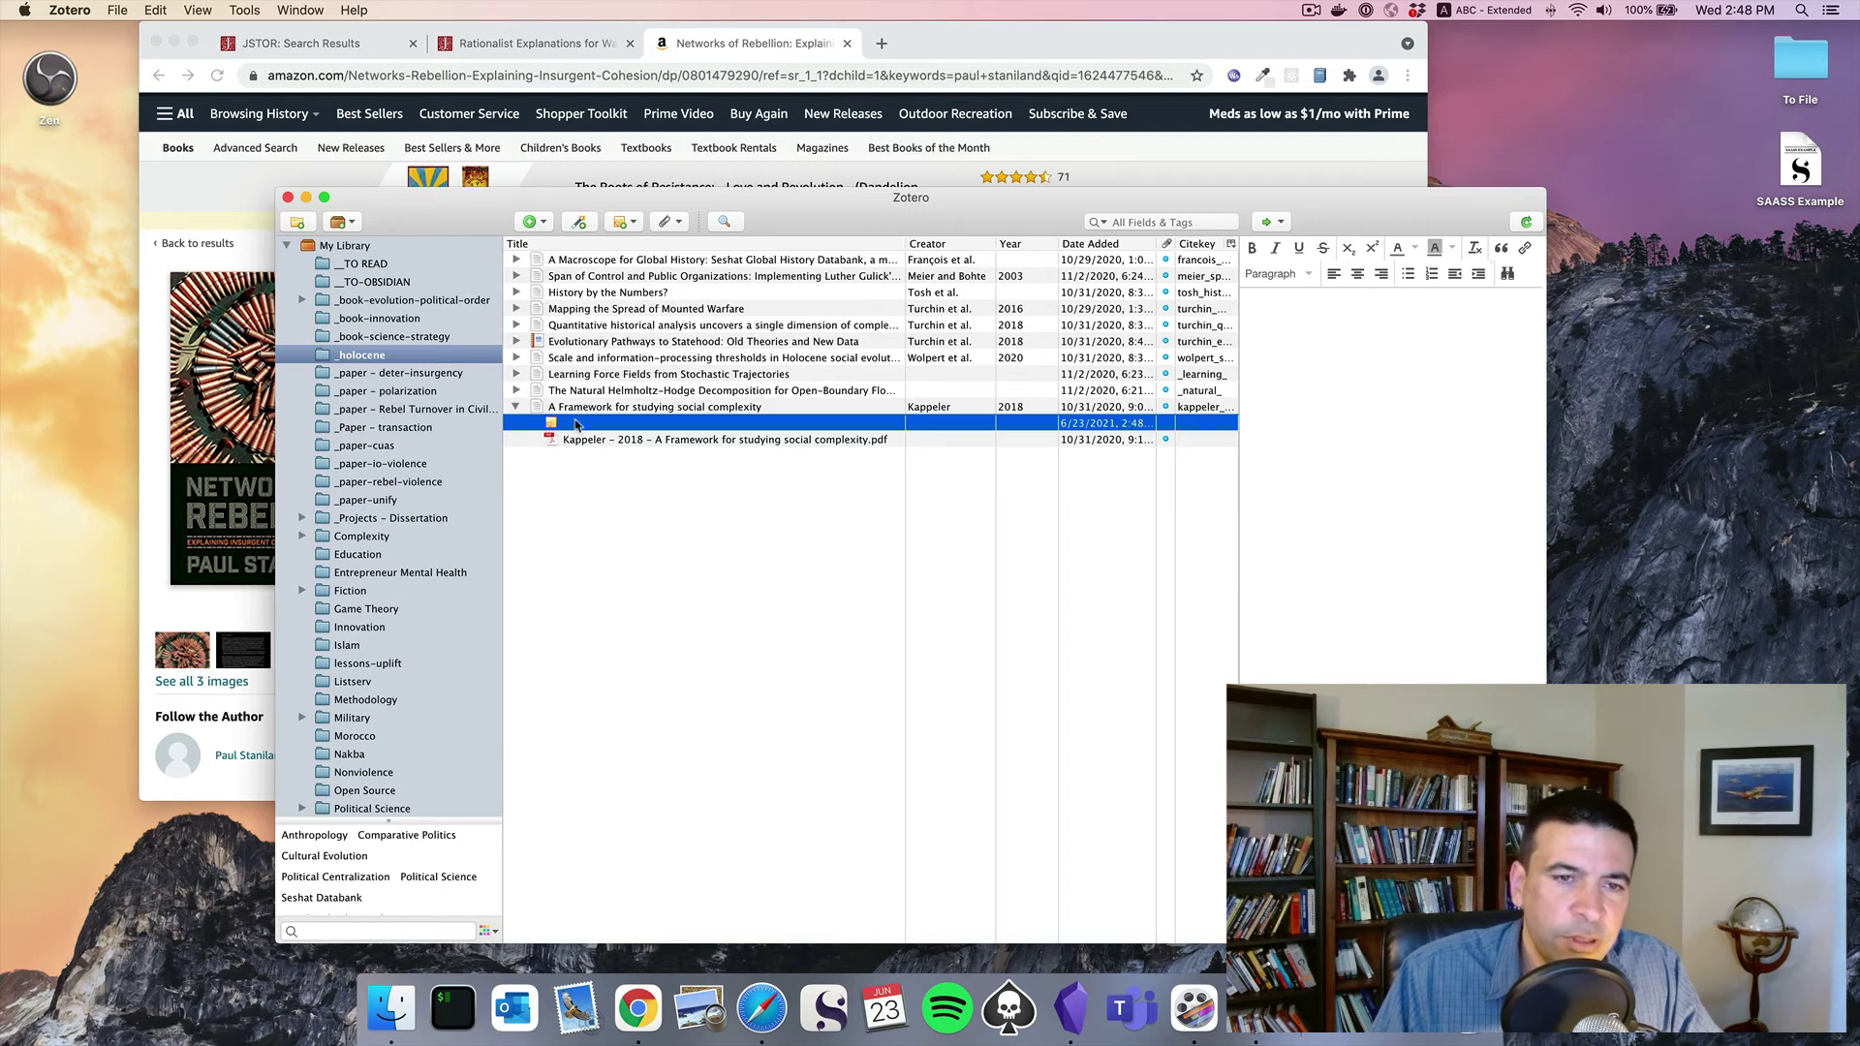
{"action": "type", "text": "My notes"}
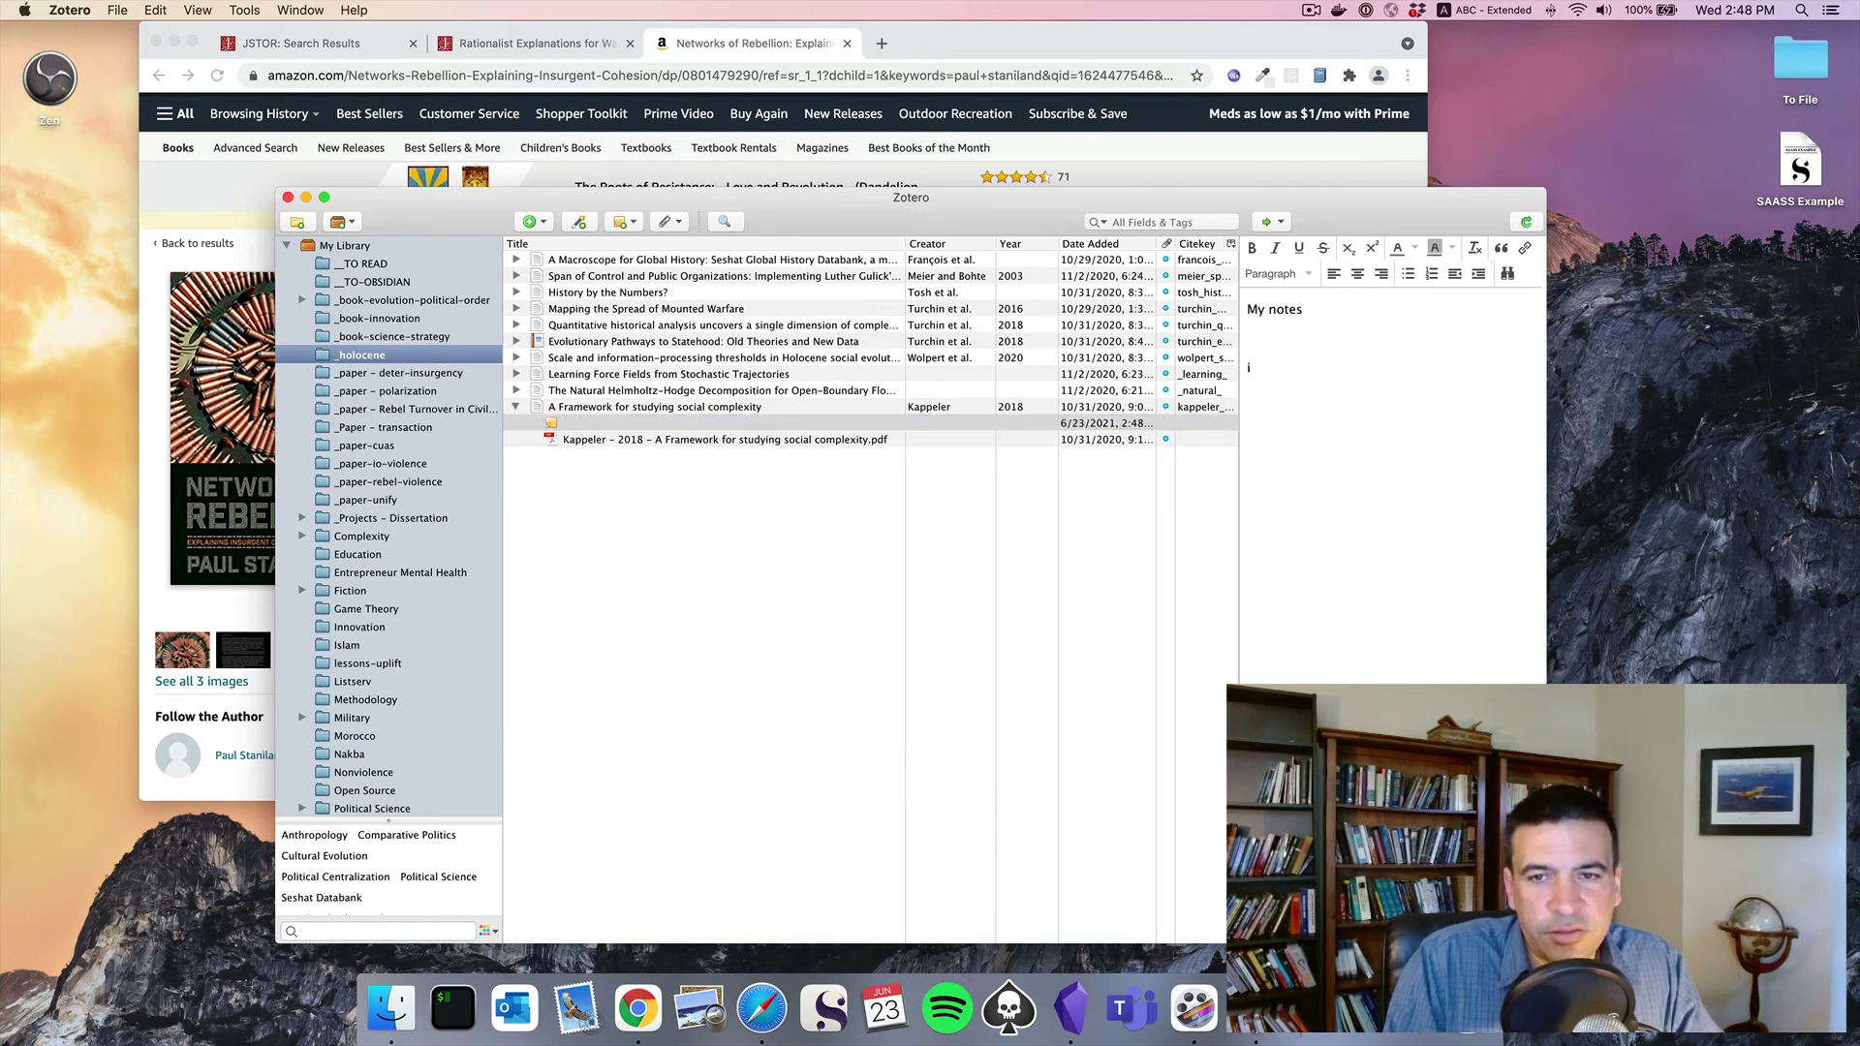
{"action": "key", "text": "Return"}
{"action": "key", "text": "Return"}
{"action": "type", "text": "Note A"}
{"action": "key", "text": "Return"}
{"action": "key", "text": "Return"}
{"action": "type", "text": "Note"}
Switch to the Learning Force Fields item, then return and reopen the My notes note
{"action": "left_click", "coordinate": [775, 376]}
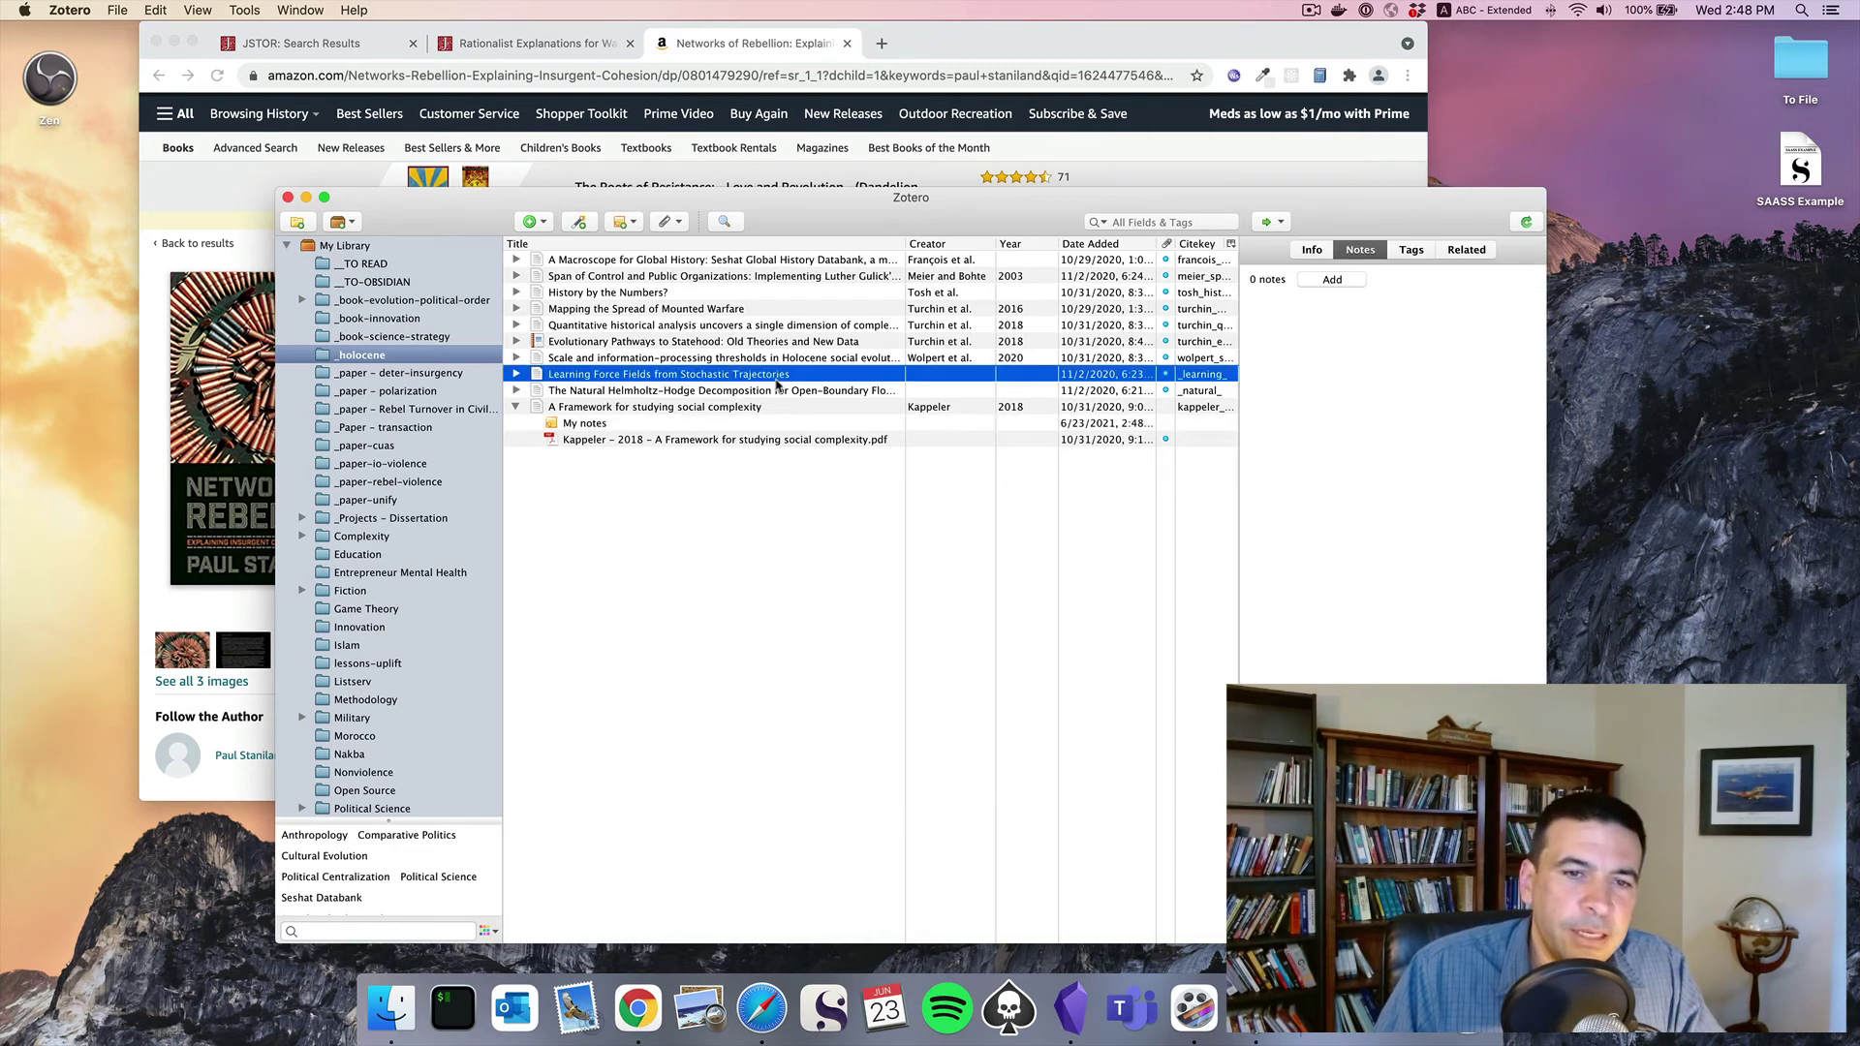
{"action": "left_click", "coordinate": [658, 426]}
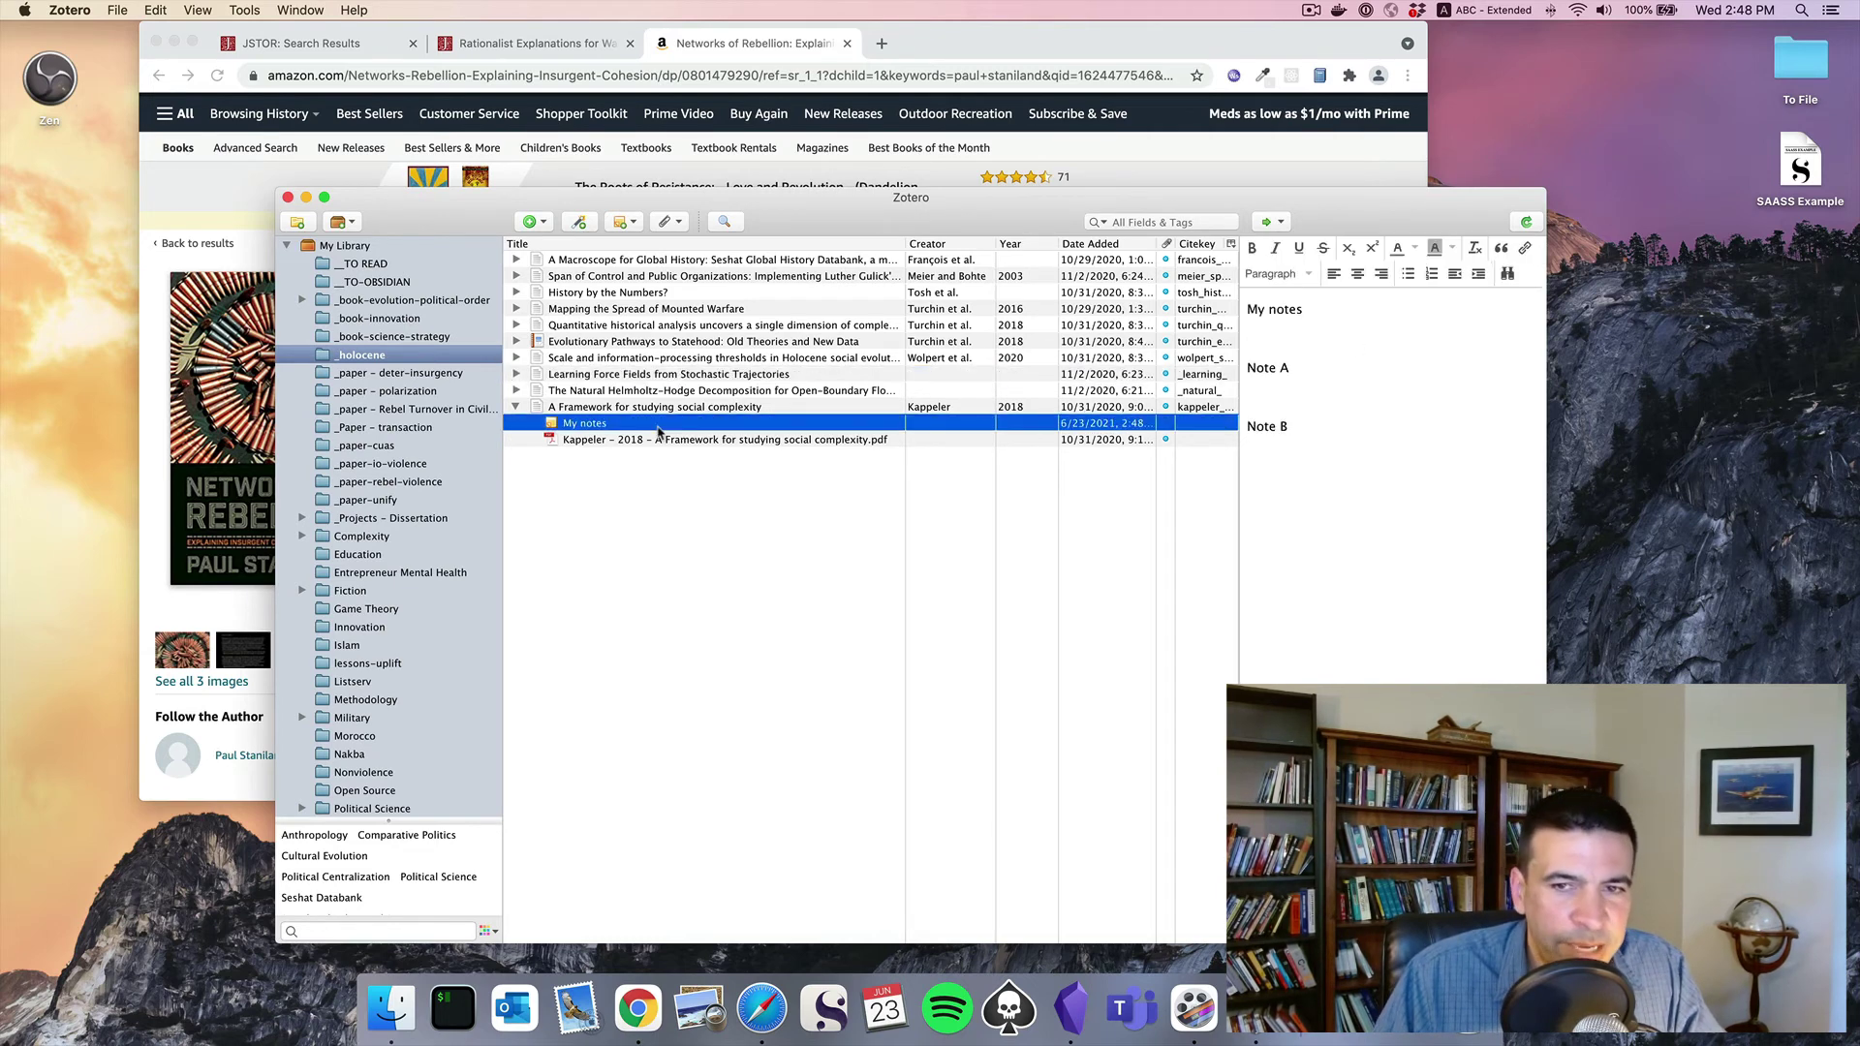
{"action": "left_click", "coordinate": [600, 410]}
{"action": "left_click", "coordinate": [588, 426]}
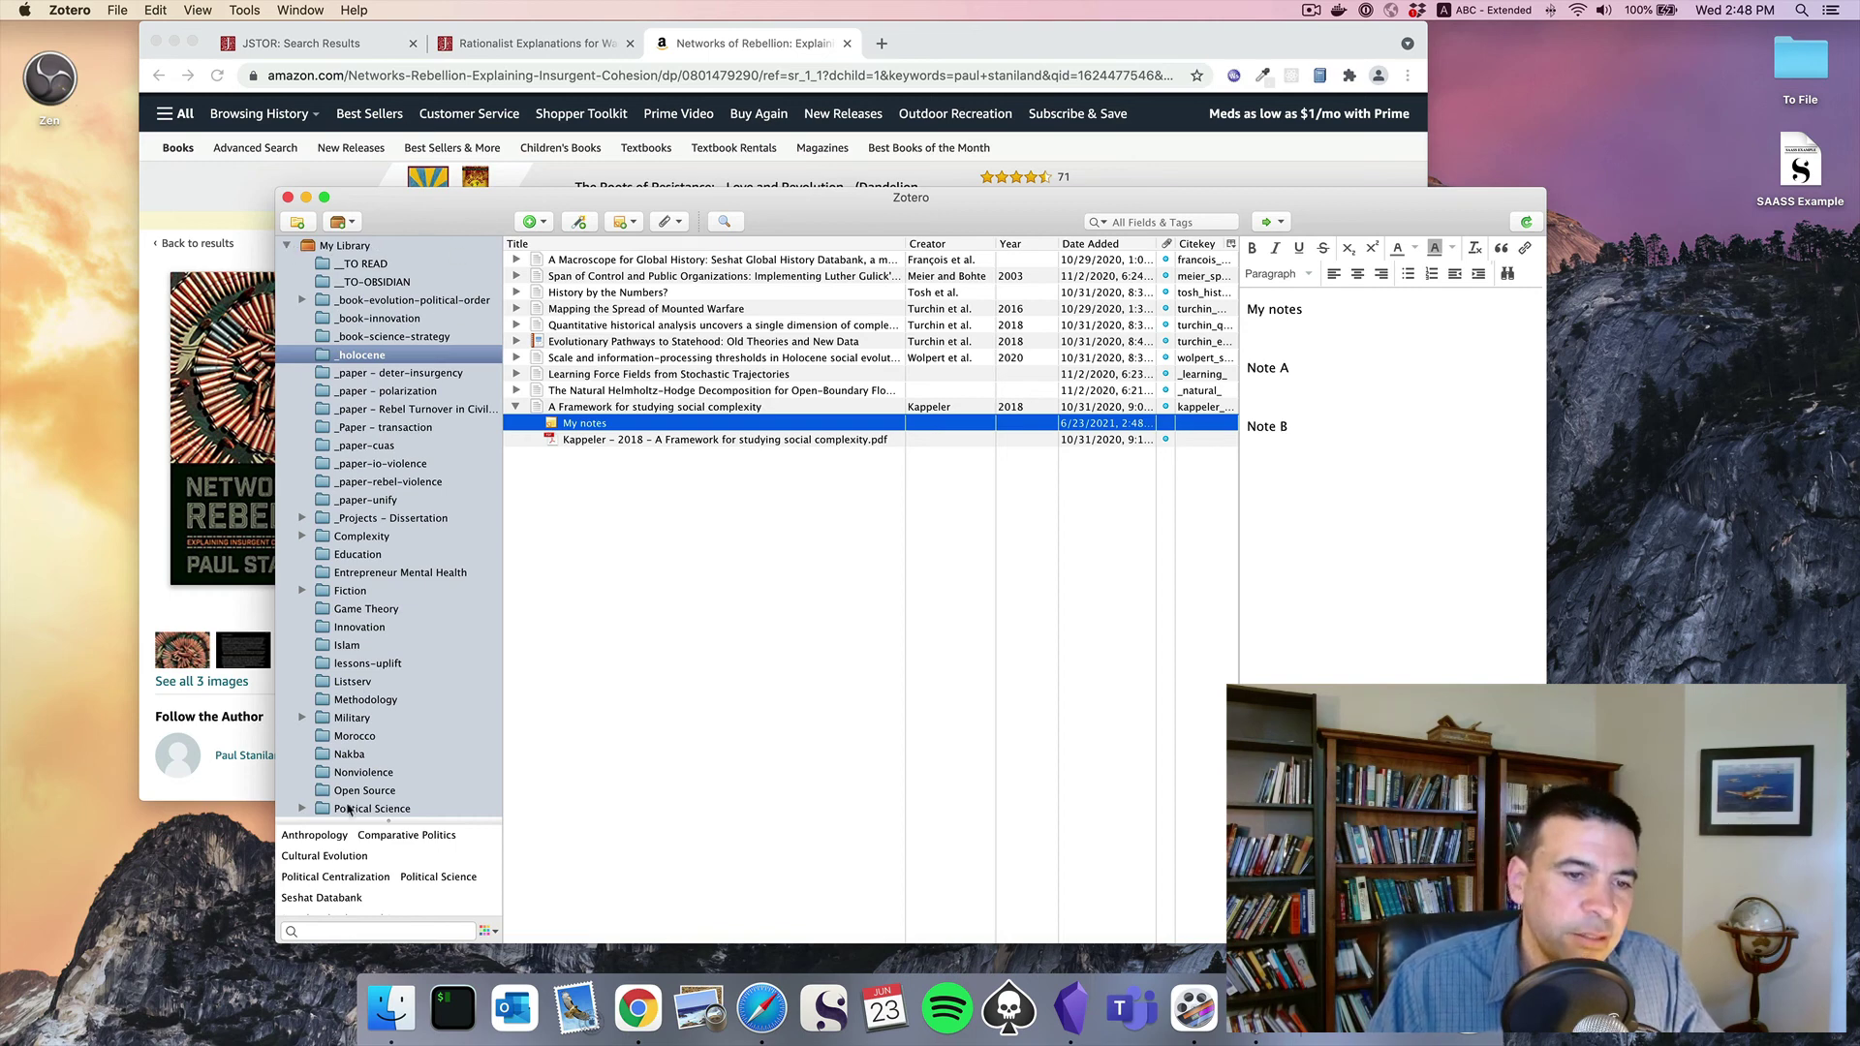
Shift the Zotero window farther right and slightly up to reveal more of the book page
{"action": "scroll", "coordinate": [352, 702], "scroll_direction": "down", "scroll_amount": 15}
{"action": "scroll", "coordinate": [348, 678], "scroll_direction": "up", "scroll_amount": 15}
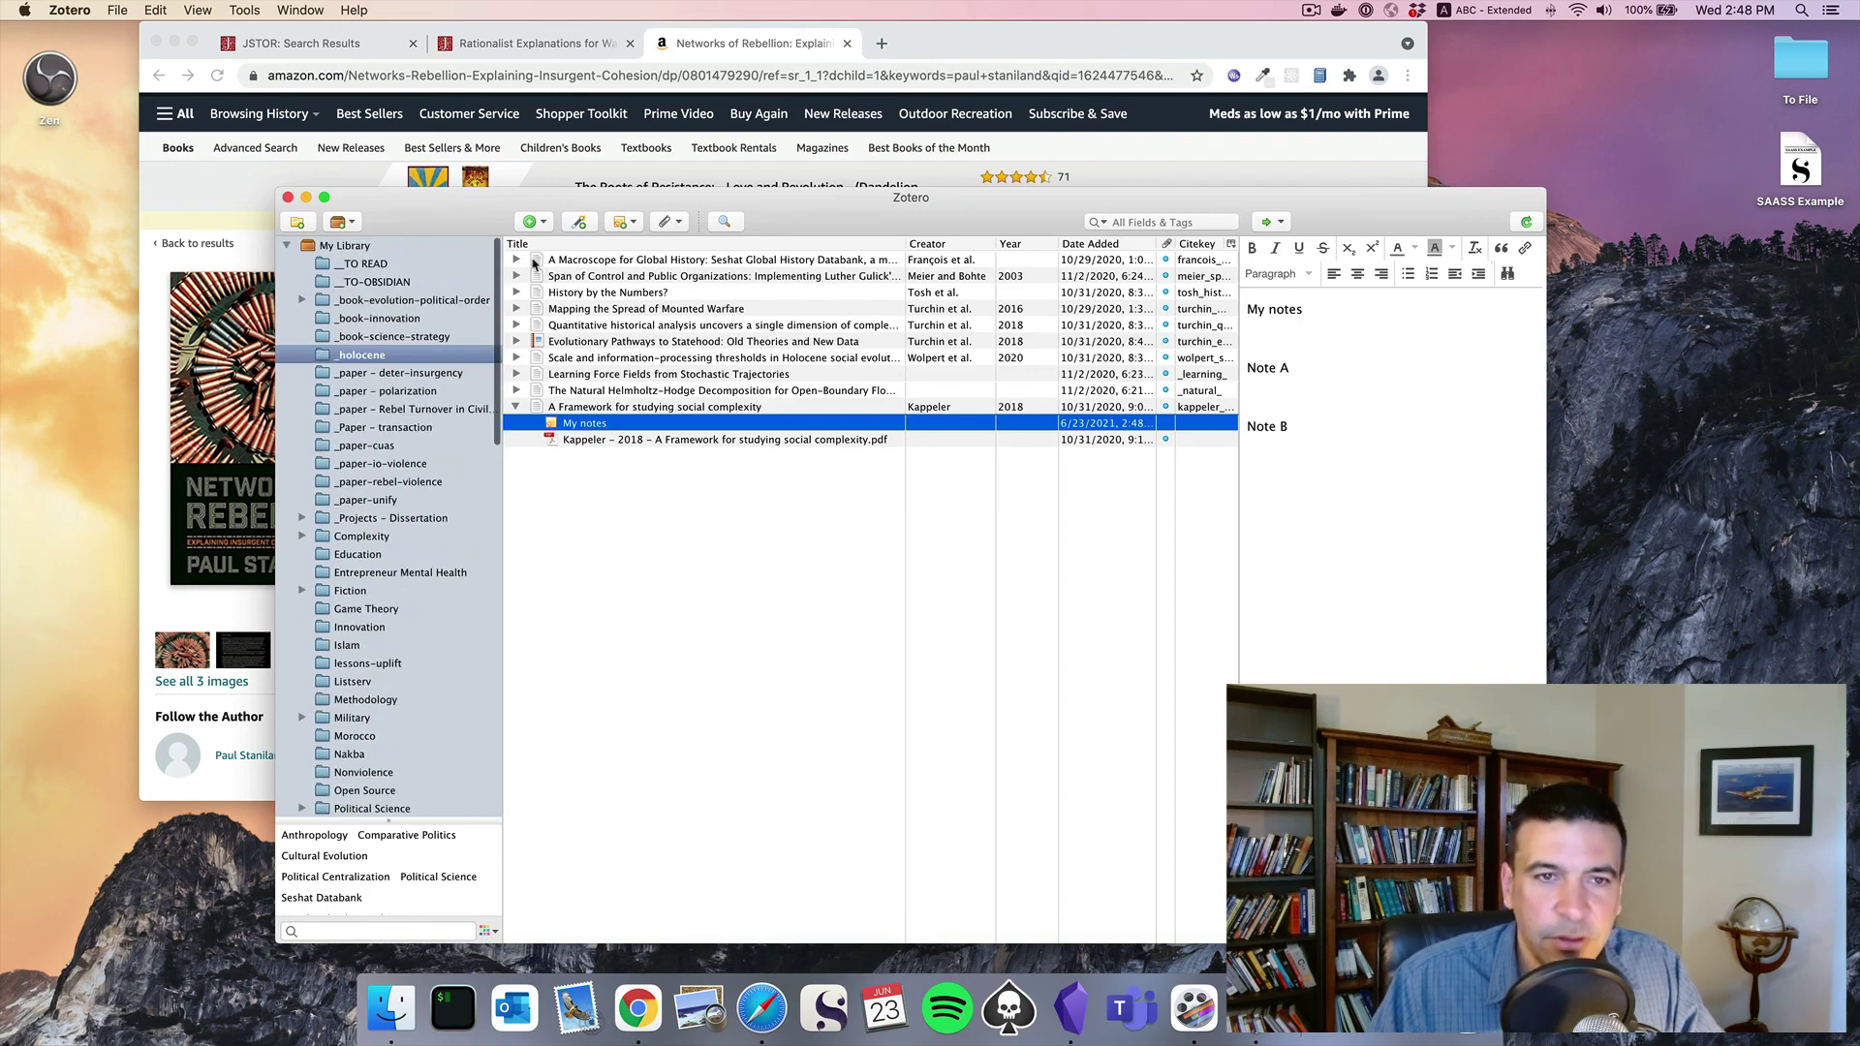
{"action": "left_click_drag", "start_coordinate": [445, 212], "coordinate": [530, 204]}
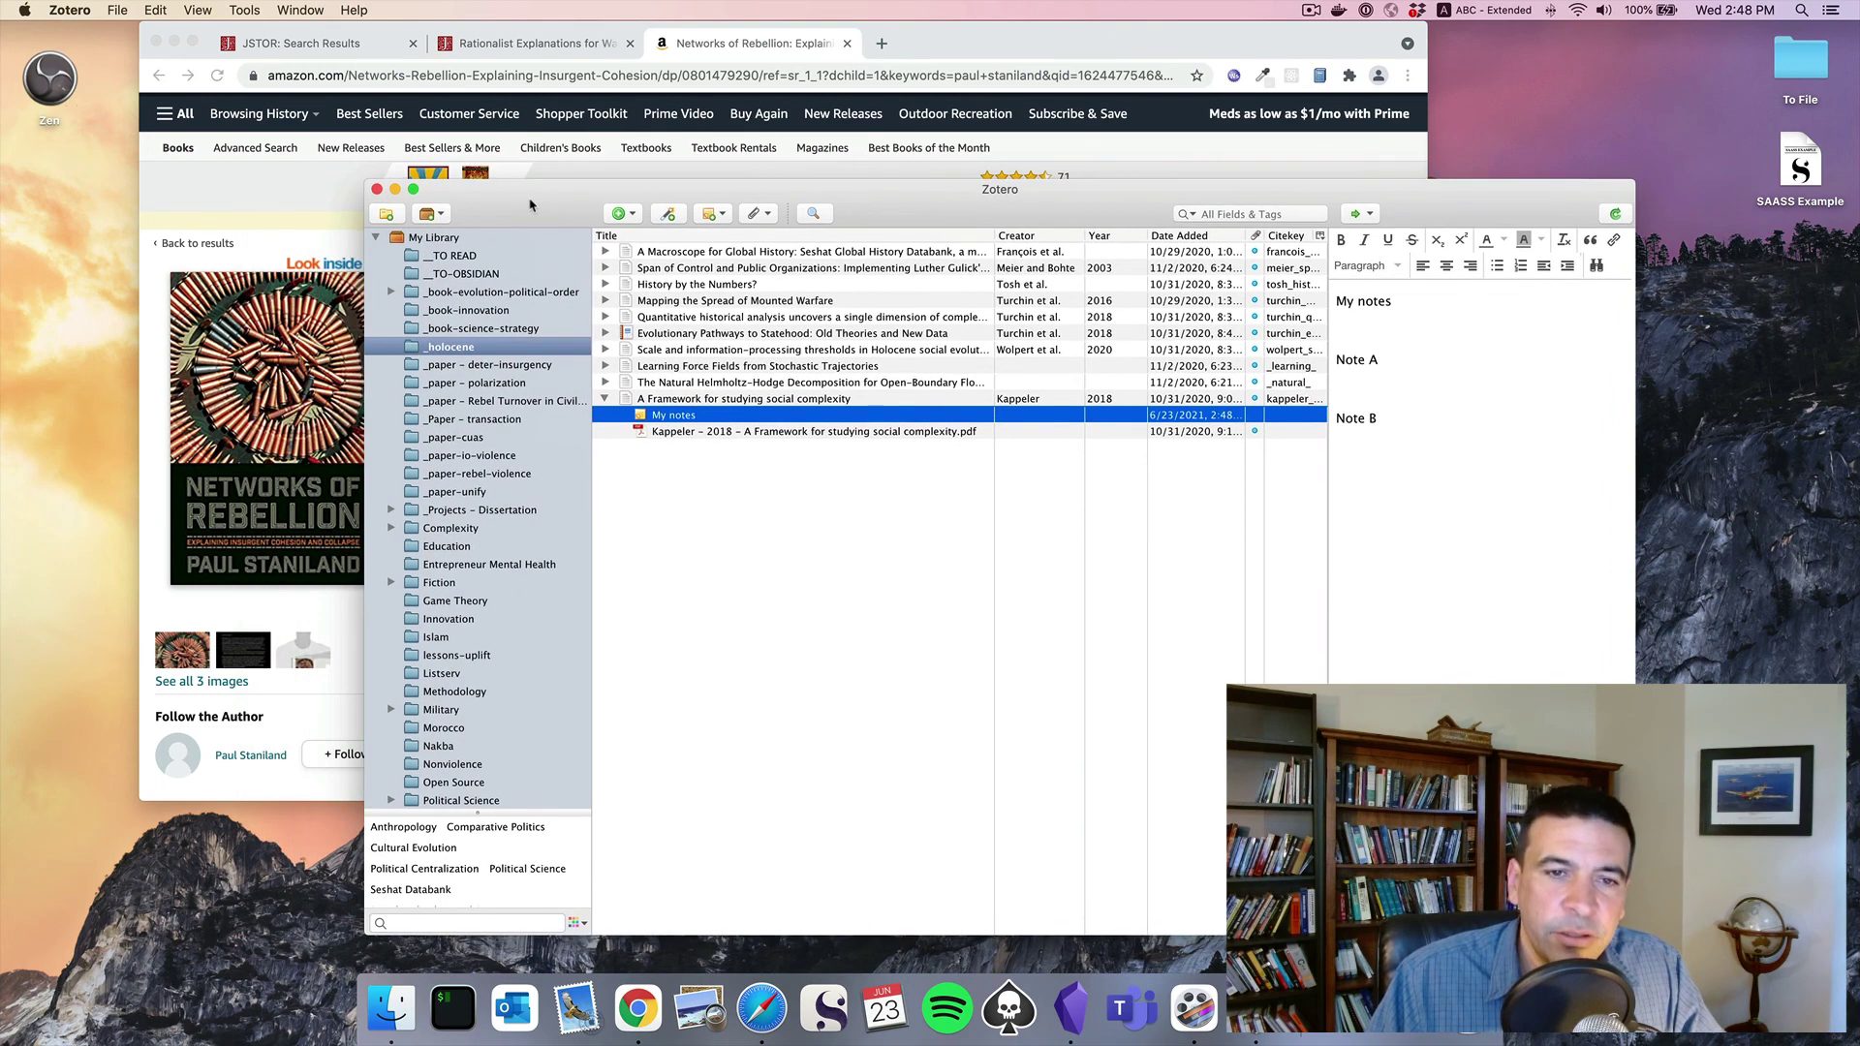